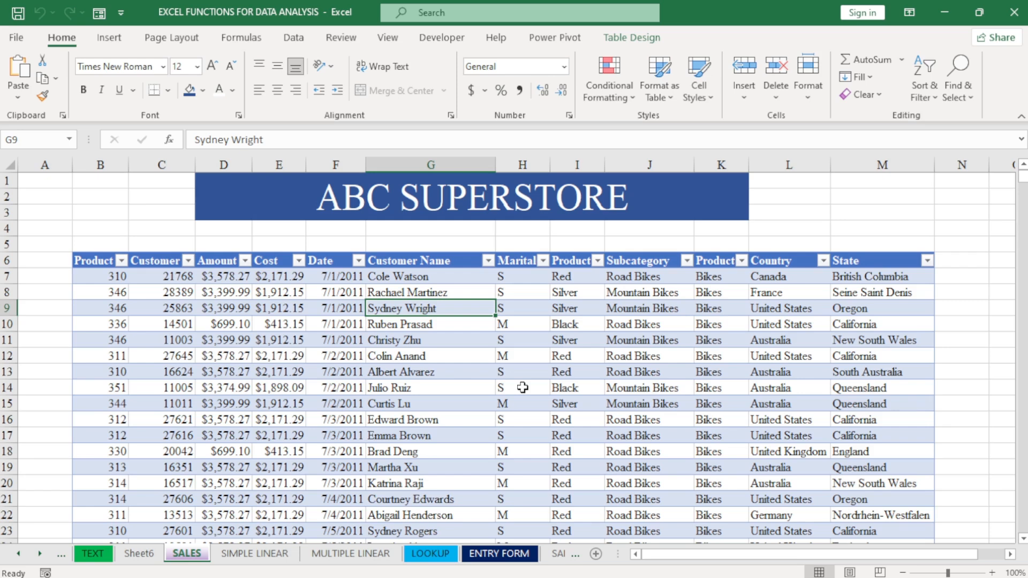
# Insert a PivotTable based on the Sales table, placed on a new worksheet
pyautogui.click(487, 352)
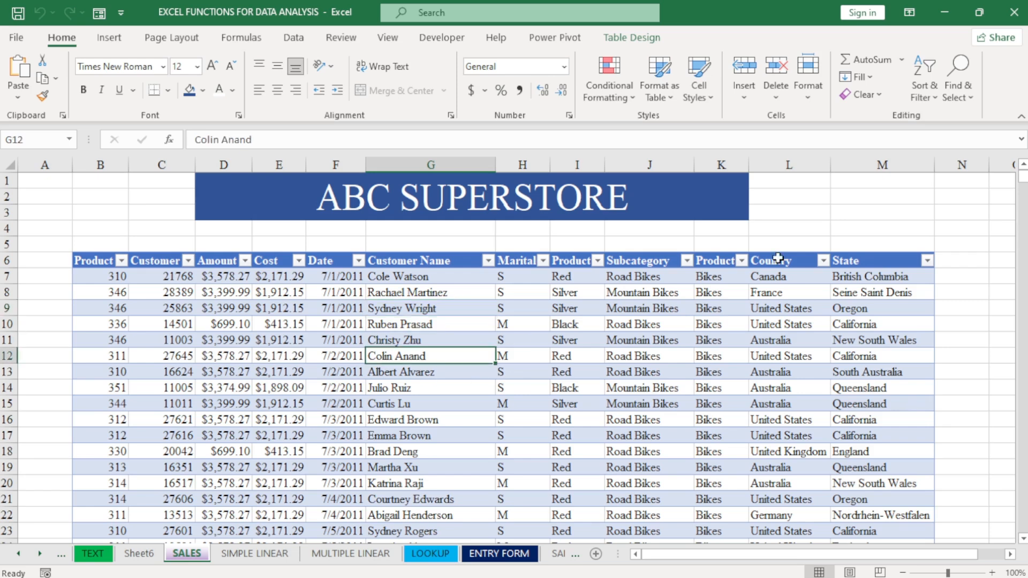
pyautogui.moveTo(1022, 180)
pyautogui.mouseDown()
pyautogui.moveTo(1024, 519)
pyautogui.moveTo(1024, 179)
pyautogui.mouseUp()
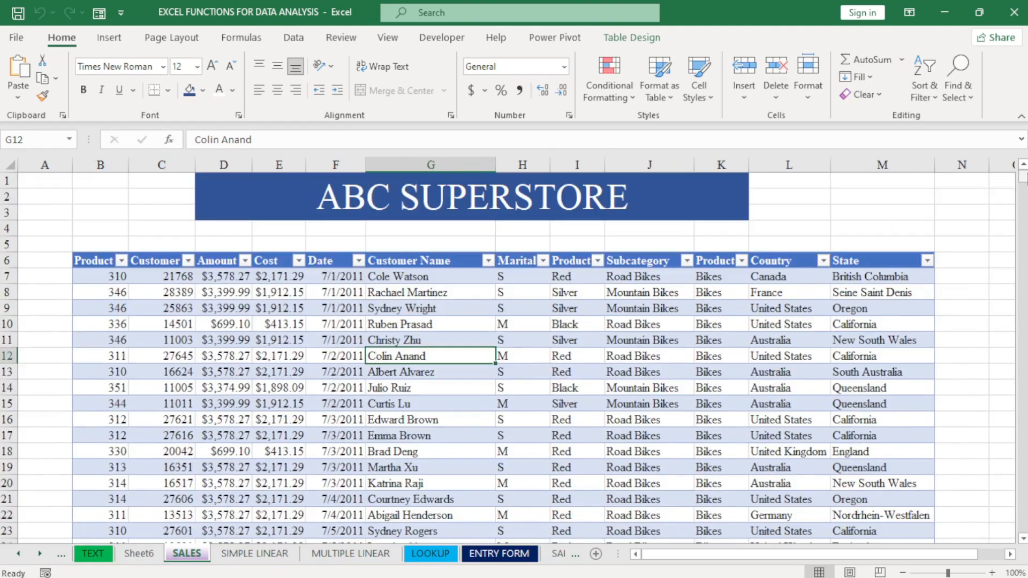
pyautogui.click(521, 362)
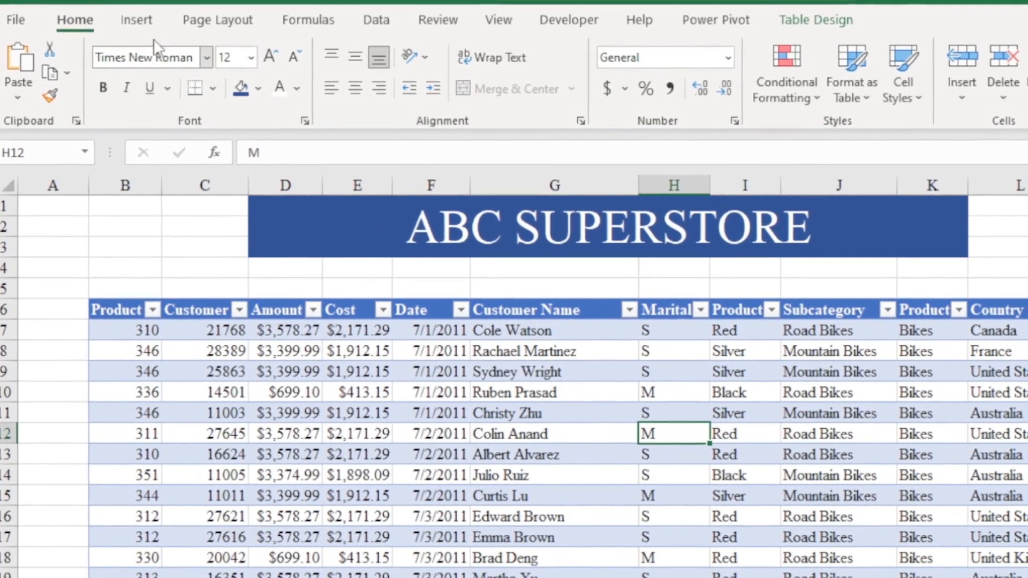
pyautogui.click(141, 22)
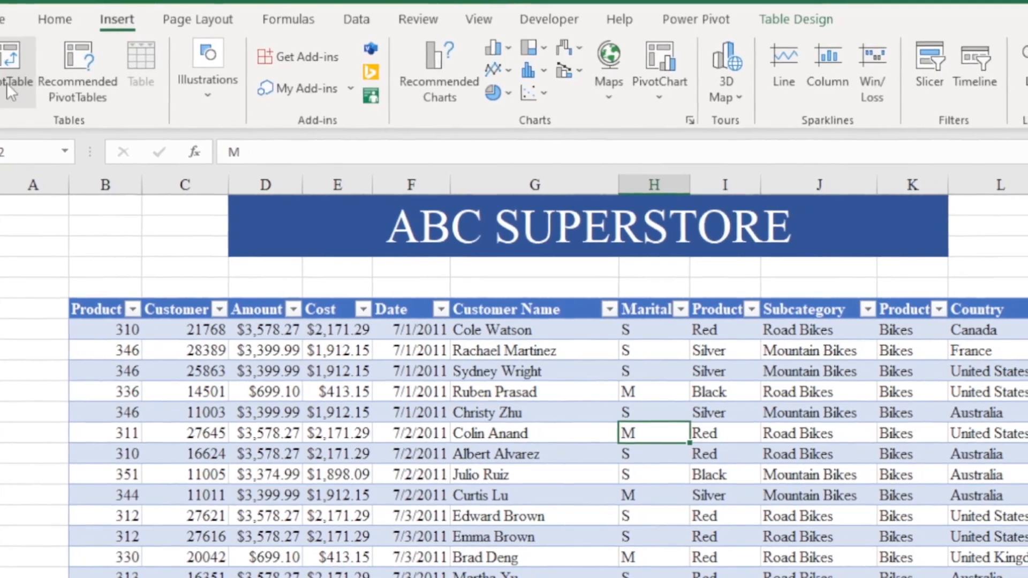
pyautogui.click(3, 94)
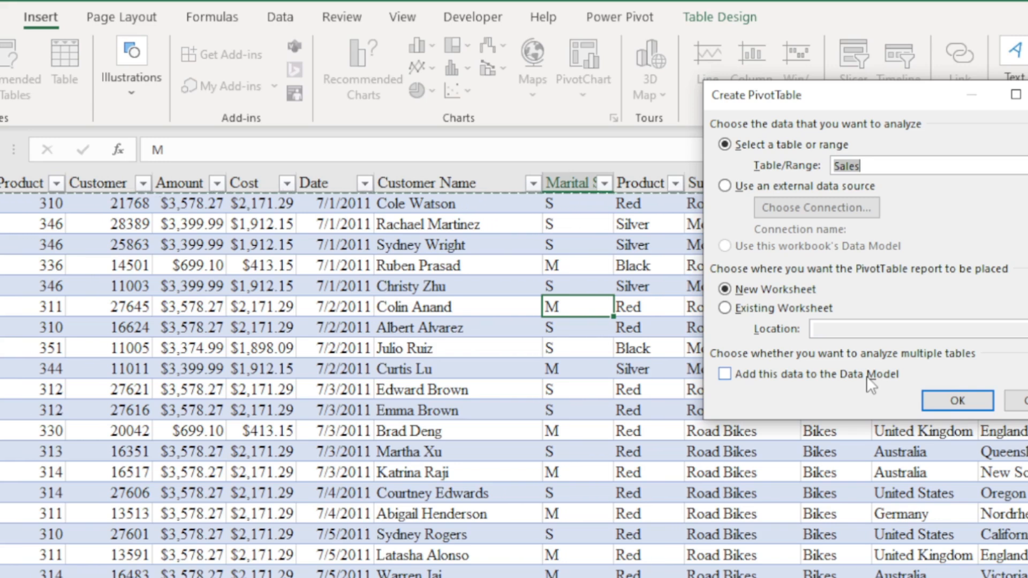
pyautogui.click(956, 401)
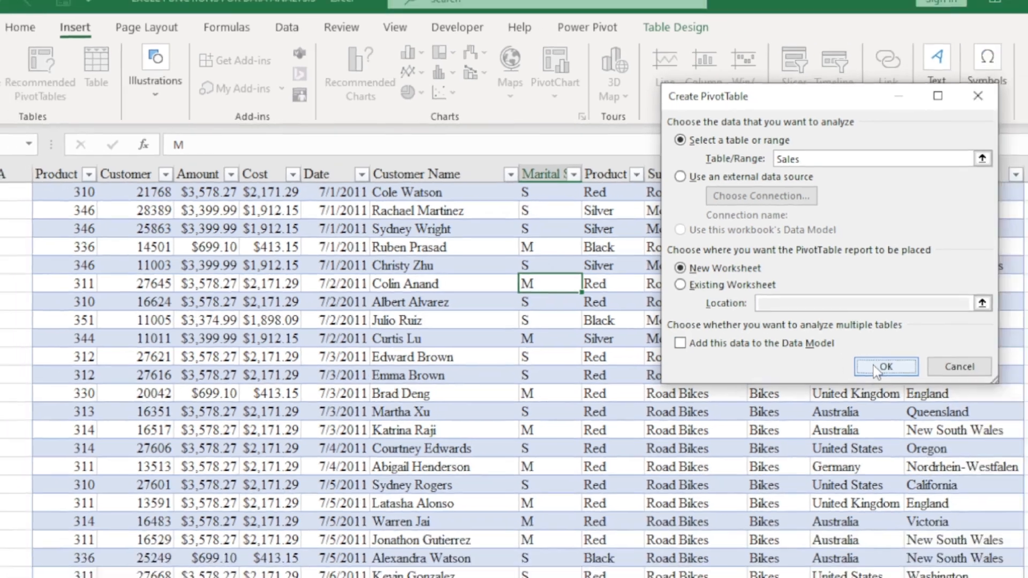
pyautogui.click(885, 367)
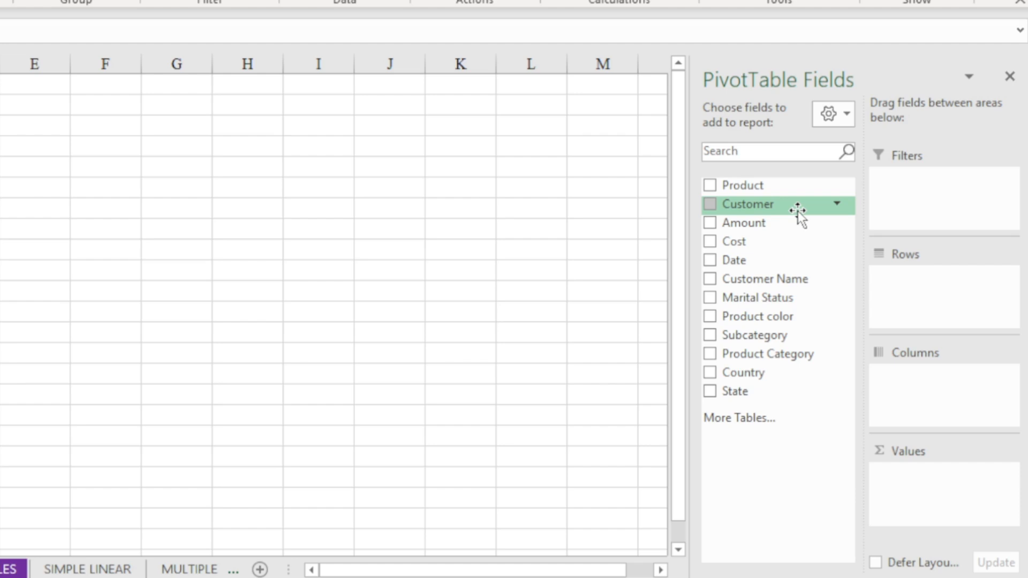
# Try the stacked, fields-only, 2 by 2 and 1 by 4 areas-only layouts of the PivotTable field list, then restore the side-by-side layout
pyautogui.click(834, 115)
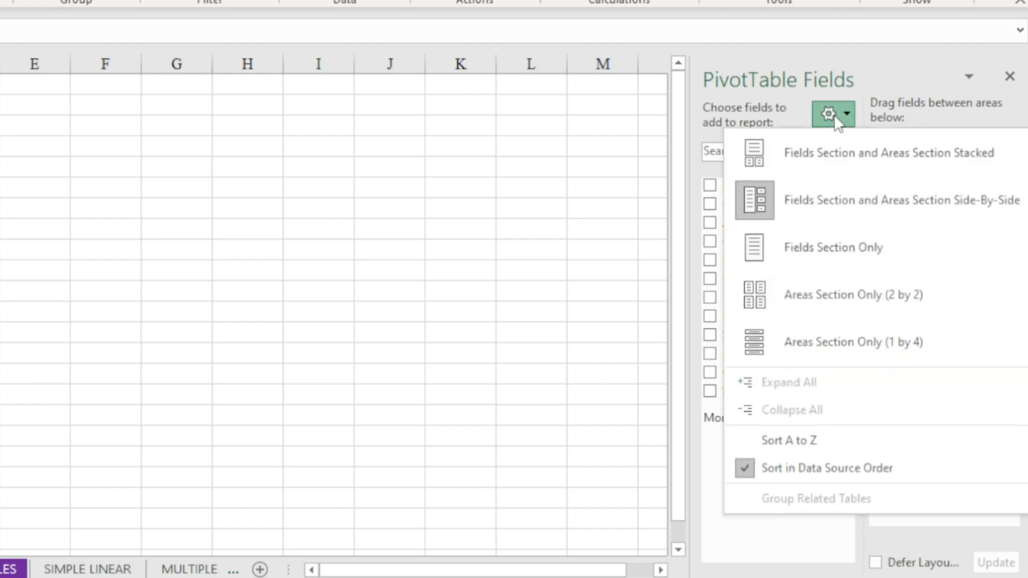
pyautogui.click(834, 149)
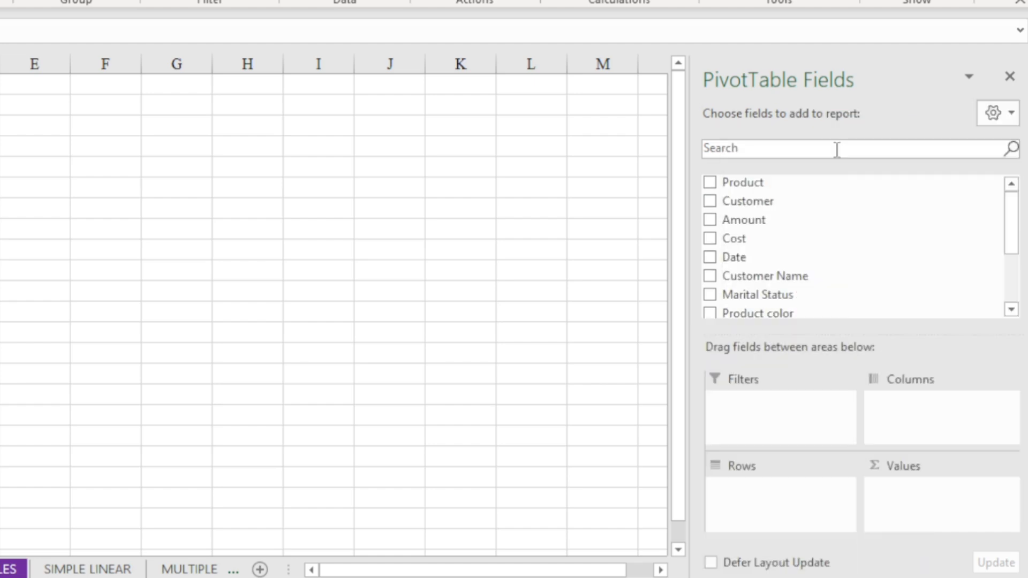
pyautogui.click(992, 112)
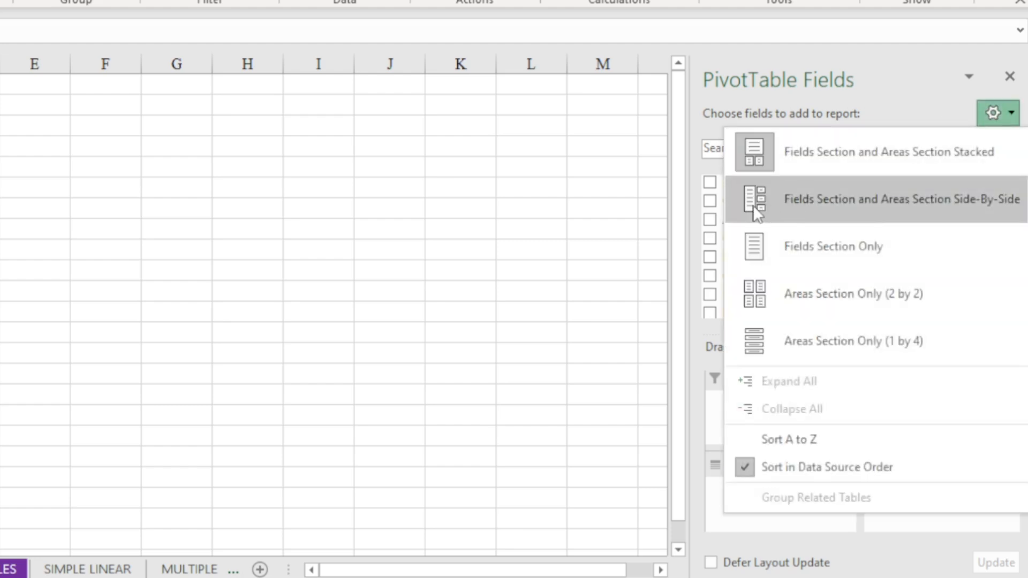
pyautogui.click(761, 242)
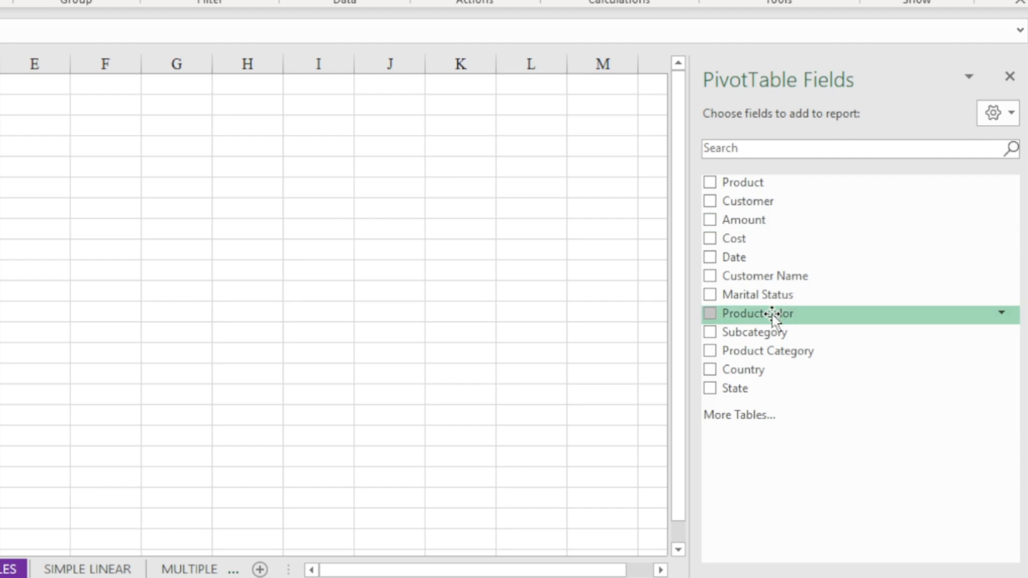
pyautogui.click(992, 112)
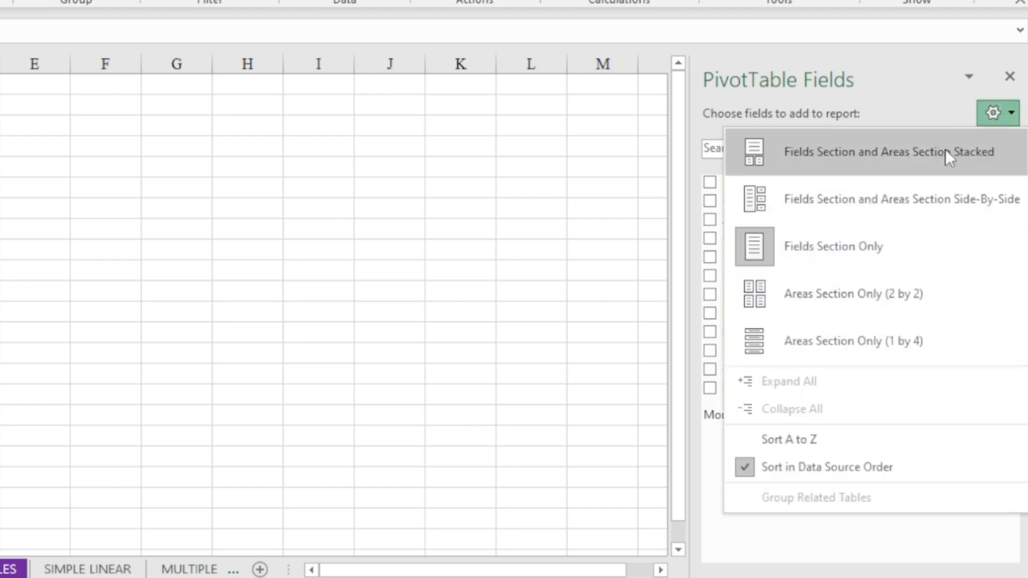
pyautogui.click(816, 295)
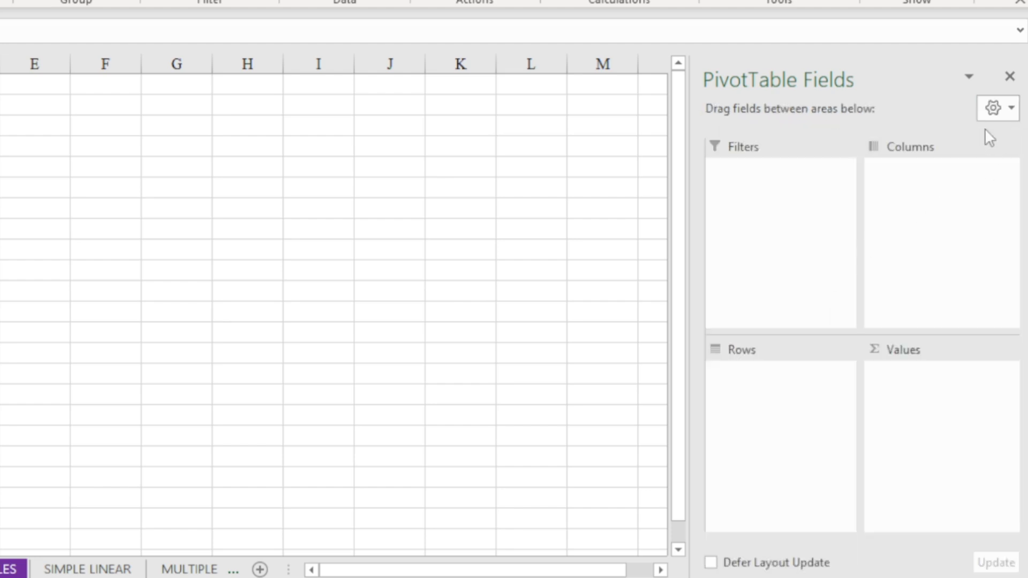
pyautogui.click(993, 109)
pyautogui.click(829, 346)
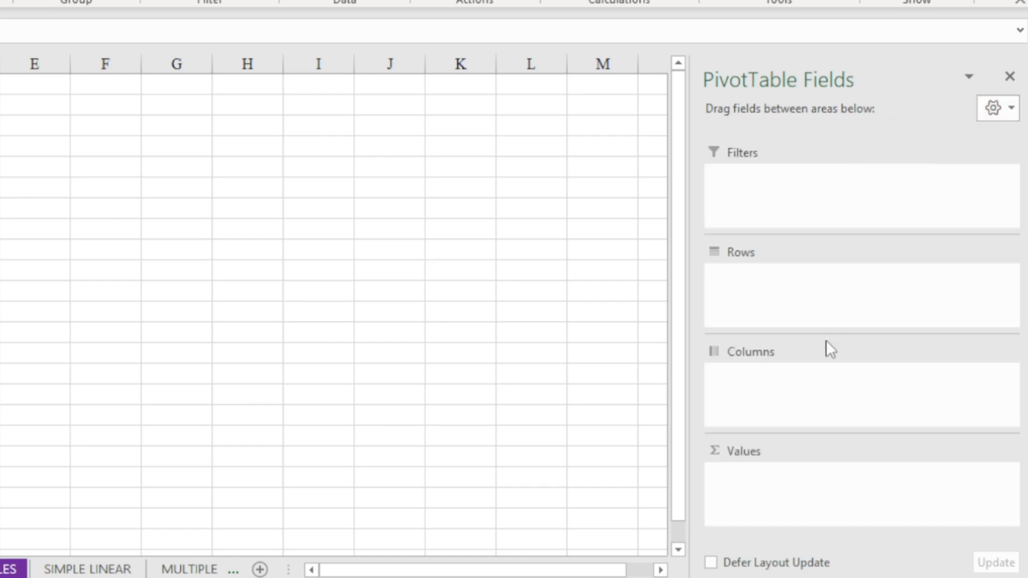
pyautogui.click(993, 108)
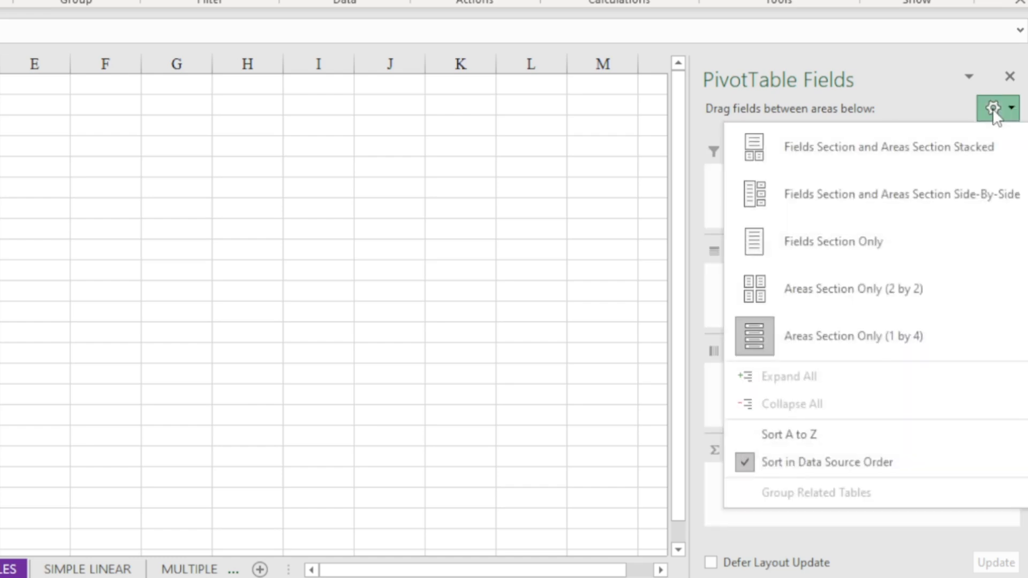
pyautogui.click(816, 206)
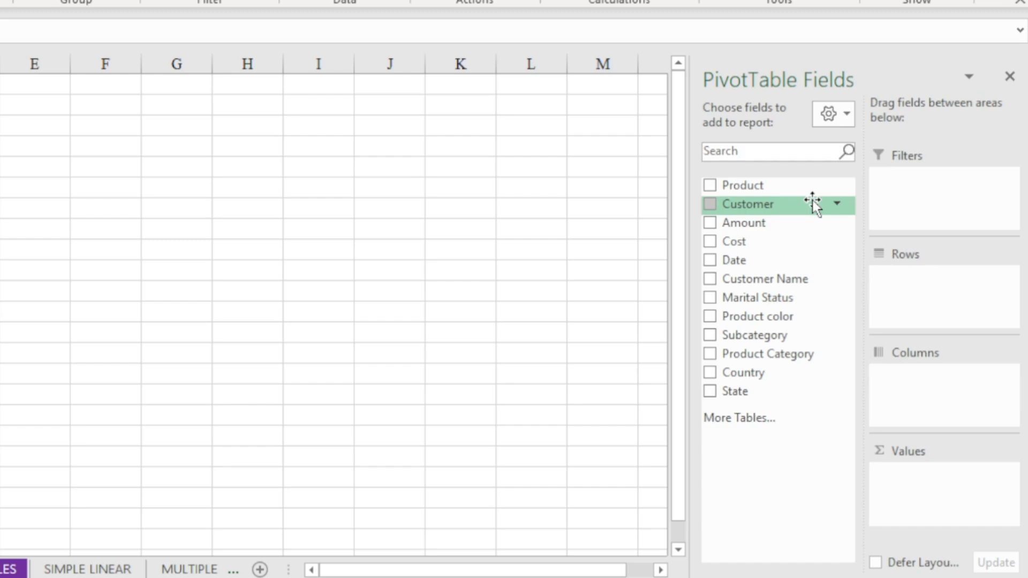
pyautogui.moveTo(811, 200); pyautogui.dragTo(881, 142)
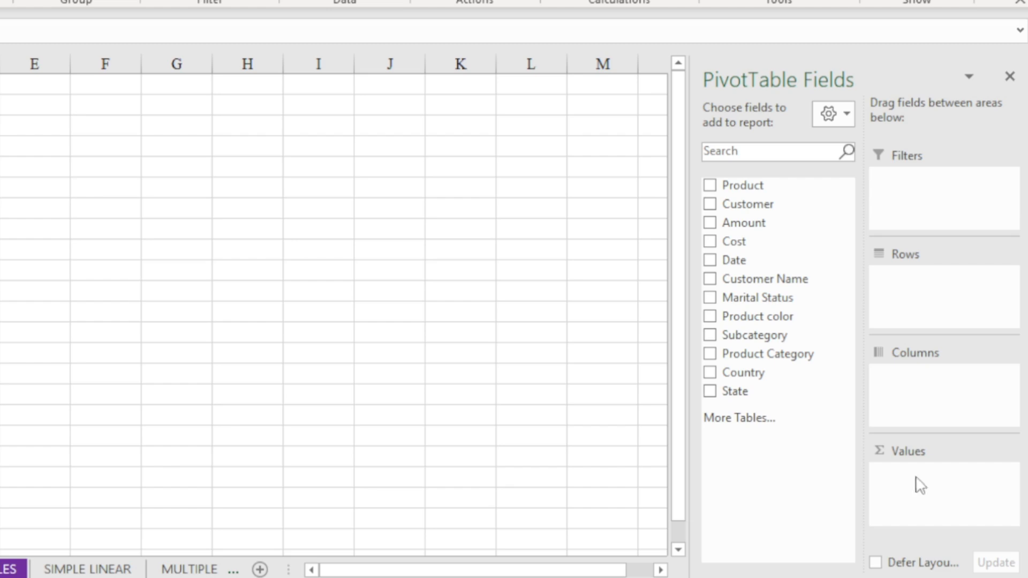
pyautogui.moveTo(824, 299); pyautogui.dragTo(919, 389)
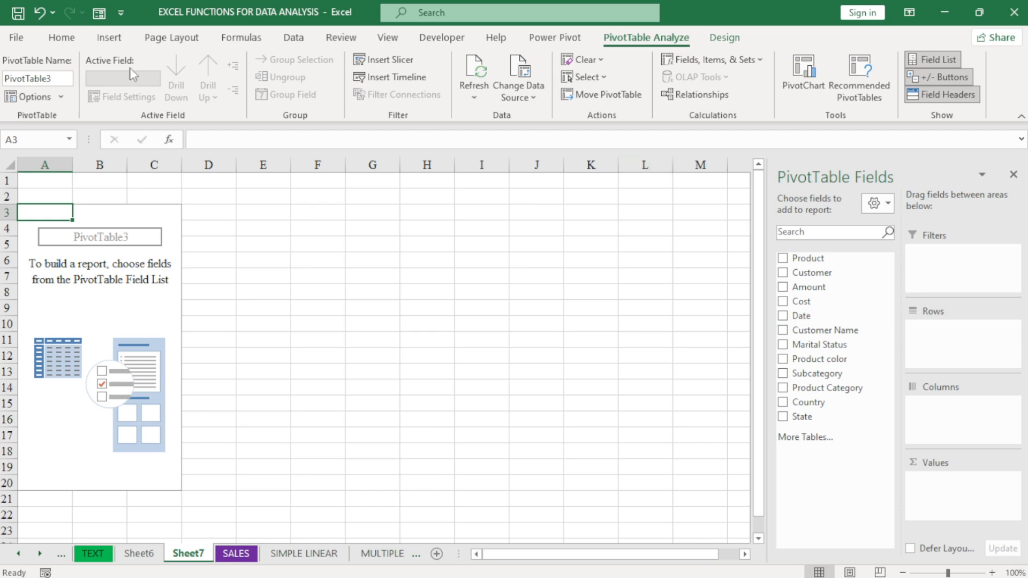
# Name the PivotTable "sales" and summarise Amount as values with Product Category as rows
pyautogui.click(42, 76)
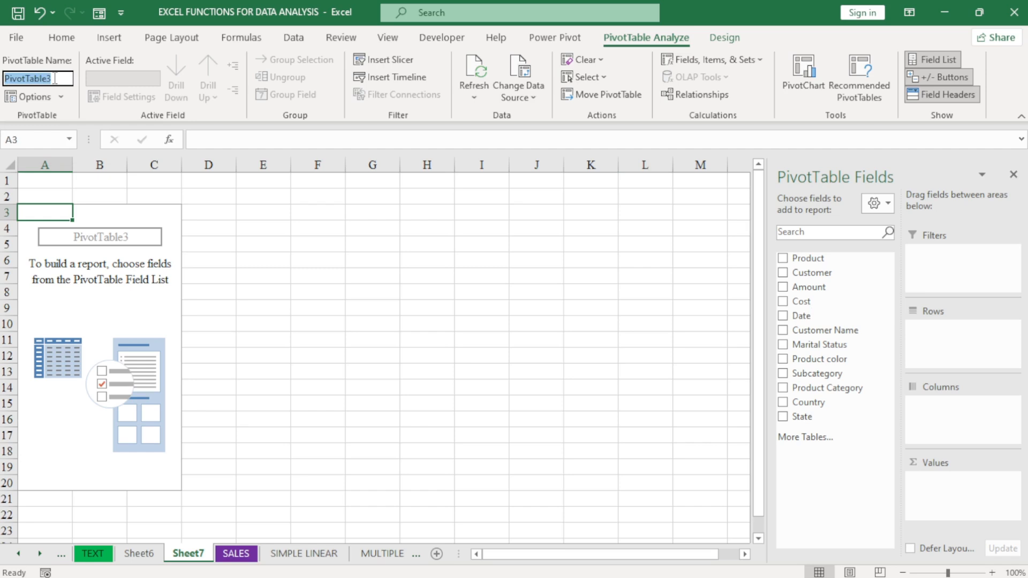
pyautogui.write('sales')
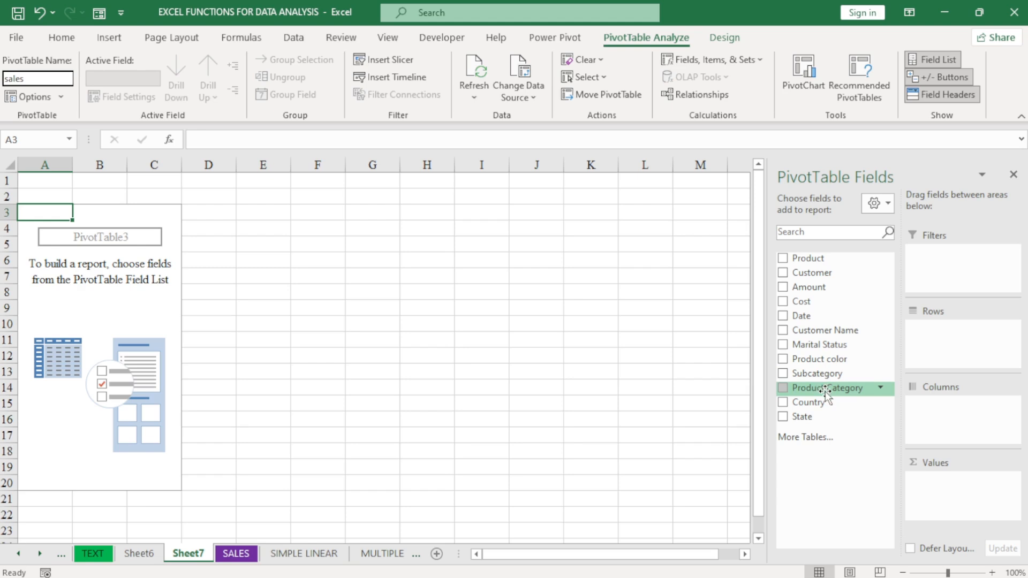
pyautogui.moveTo(818, 389); pyautogui.dragTo(948, 332)
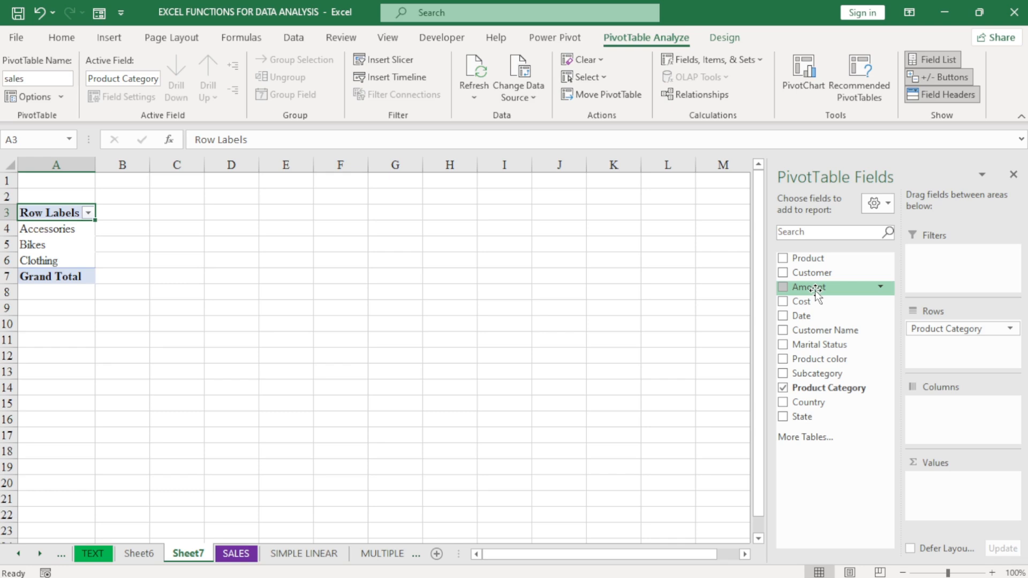
pyautogui.moveTo(817, 296); pyautogui.dragTo(943, 486)
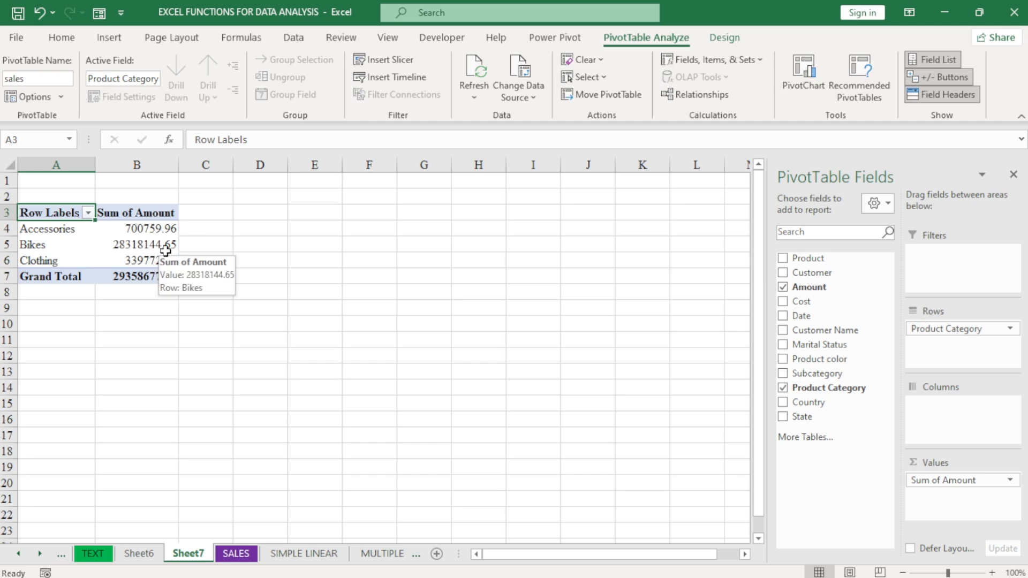
# Format the three category amounts in B4:B6 as Number with a thousands separator and 0 decimal places
pyautogui.moveTo(144, 229); pyautogui.dragTo(143, 261)
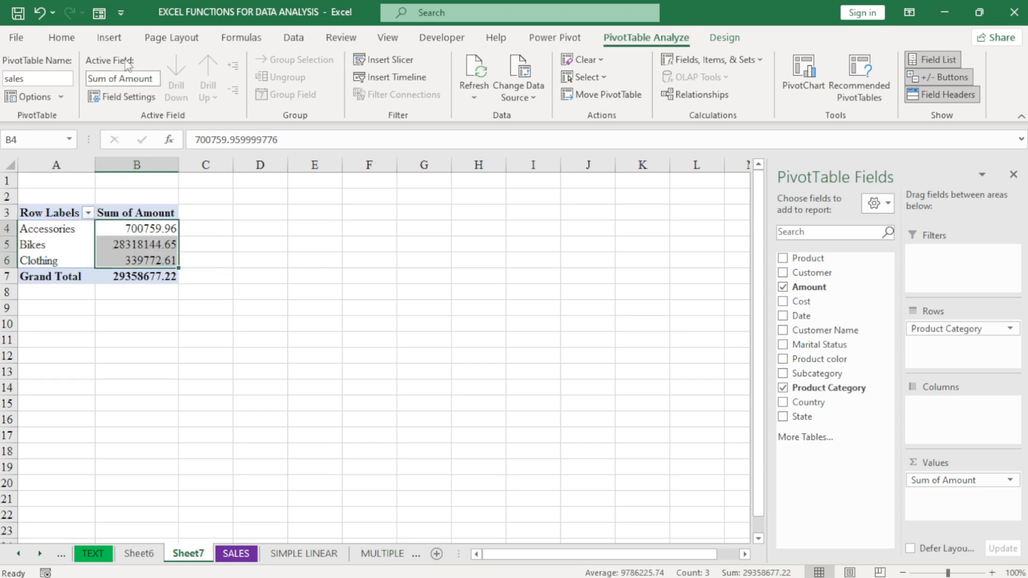
pyautogui.click(62, 38)
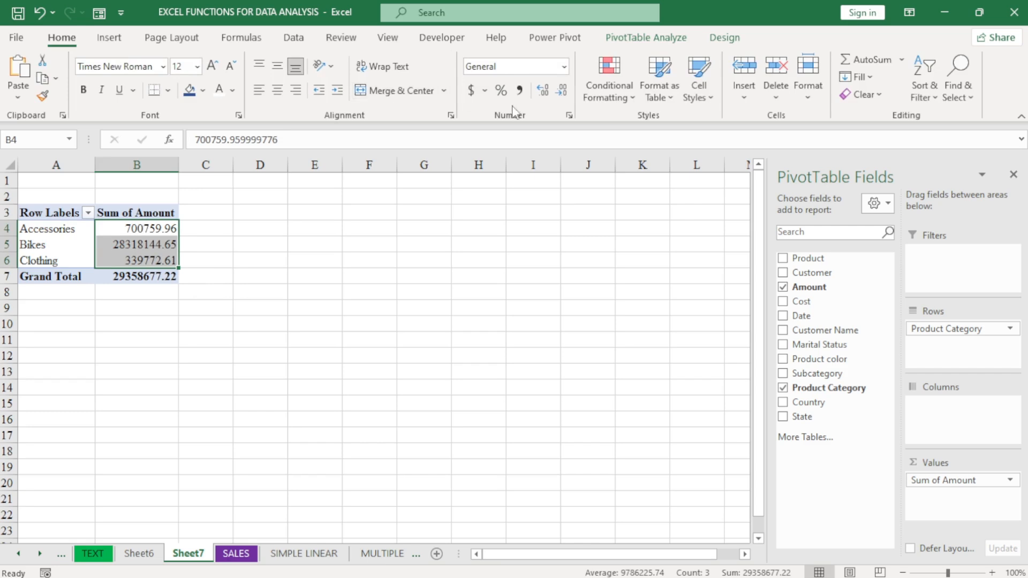
pyautogui.click(569, 115)
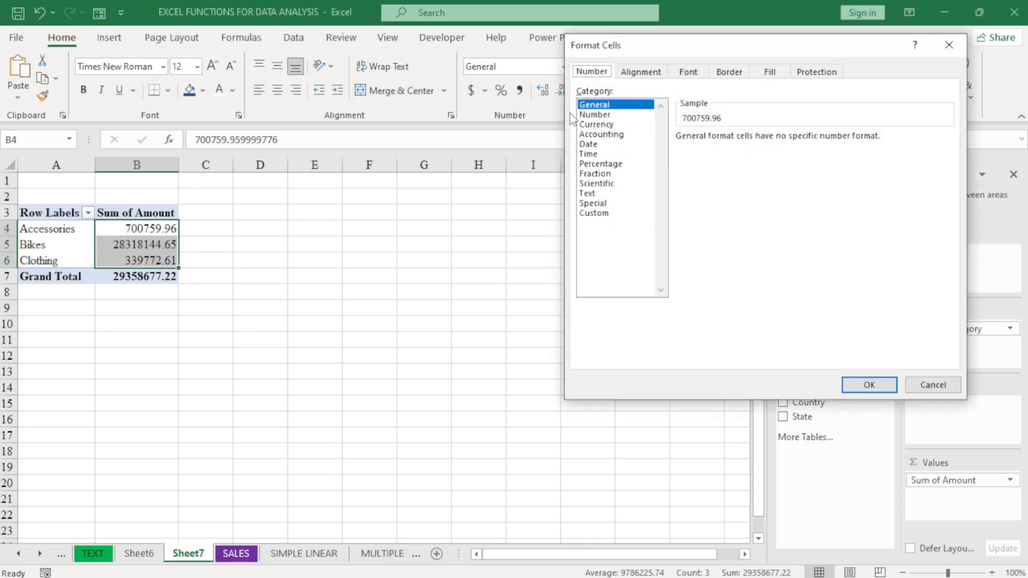
pyautogui.click(607, 117)
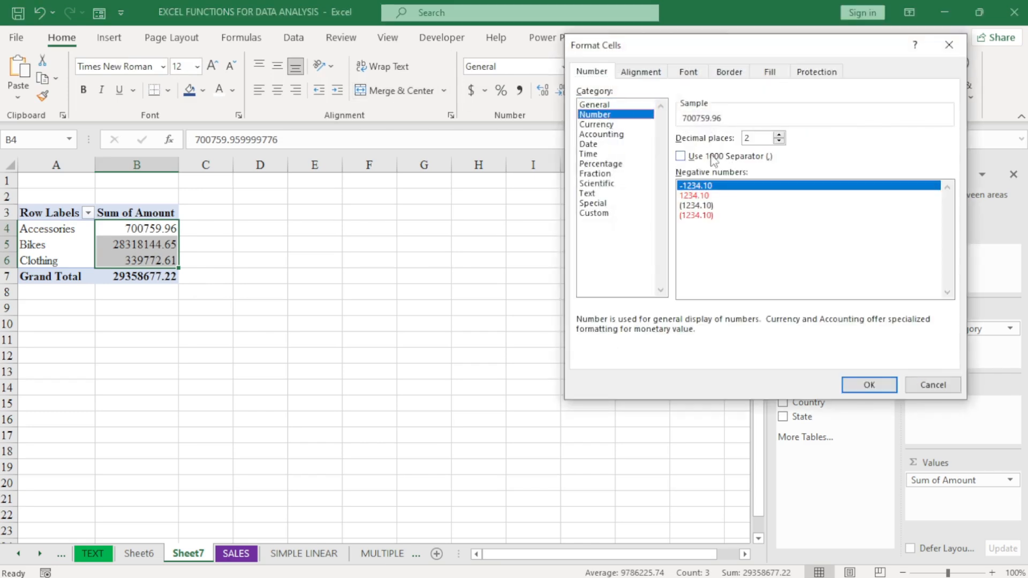
pyautogui.click(685, 158)
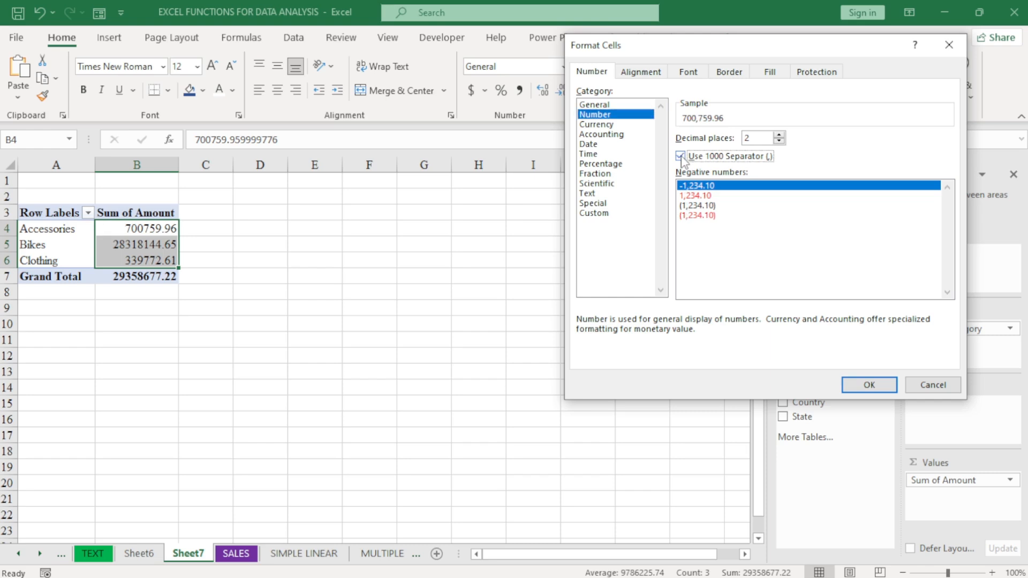
pyautogui.doubleClick(779, 141)
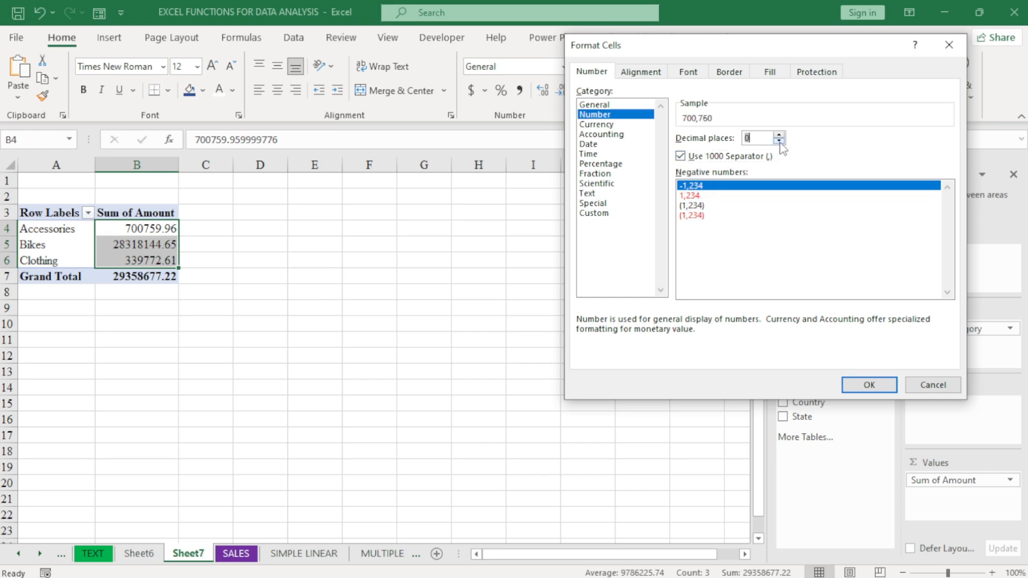
pyautogui.click(861, 386)
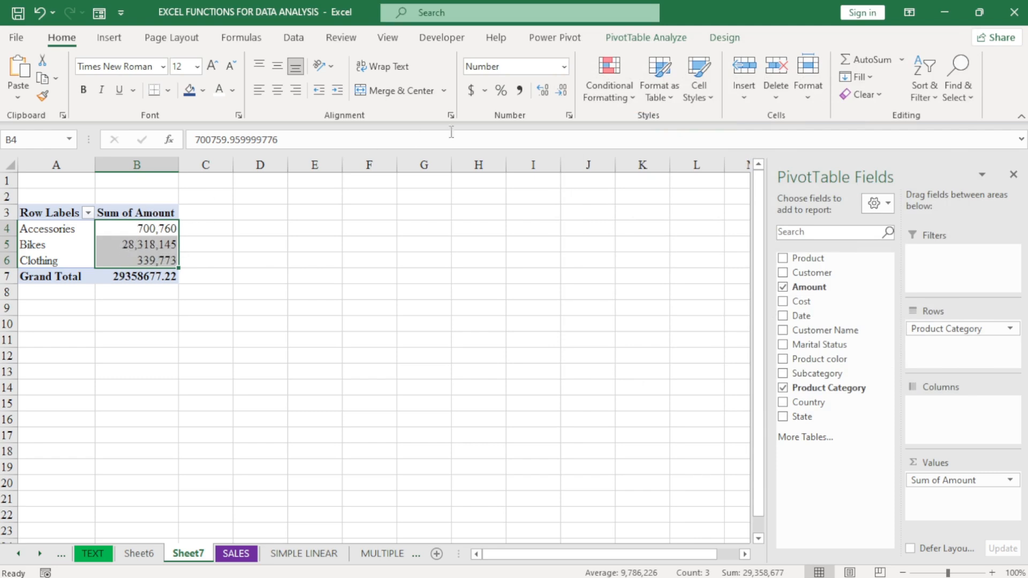
# Set the number format of the category amounts in B4:B6 to 2 decimal places
pyautogui.click(571, 116)
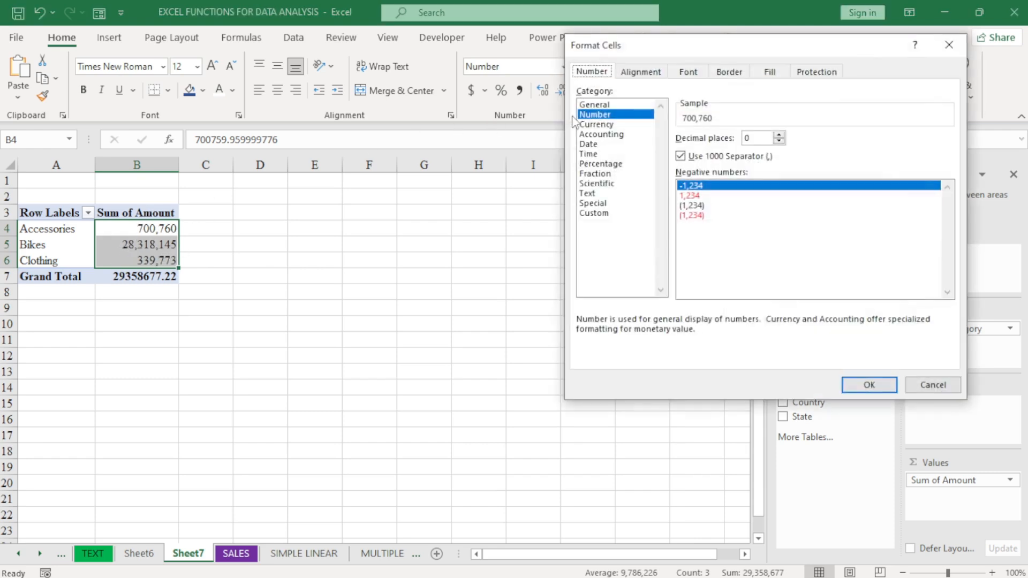
pyautogui.click(779, 136)
pyautogui.click(779, 136)
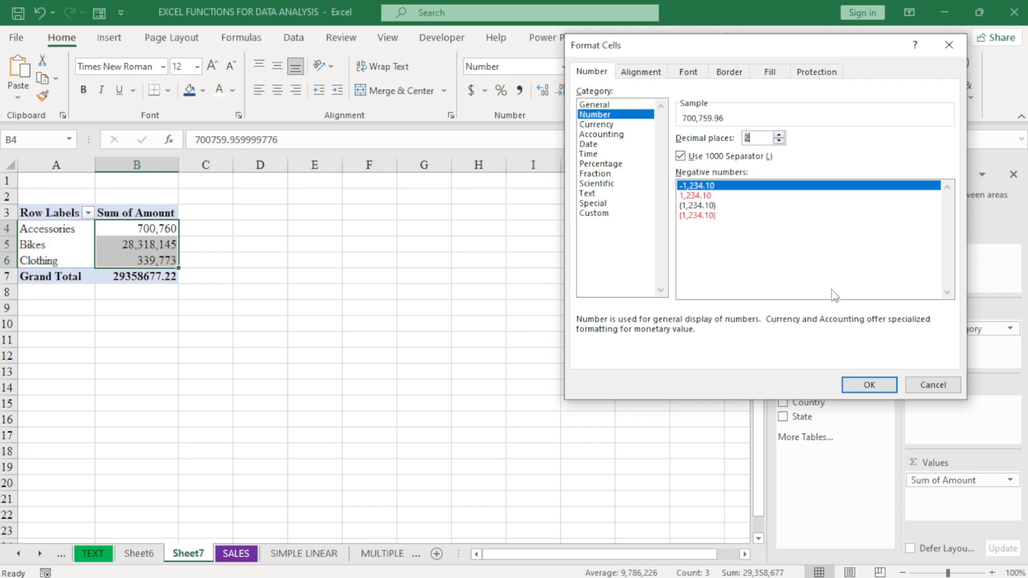
pyautogui.click(857, 384)
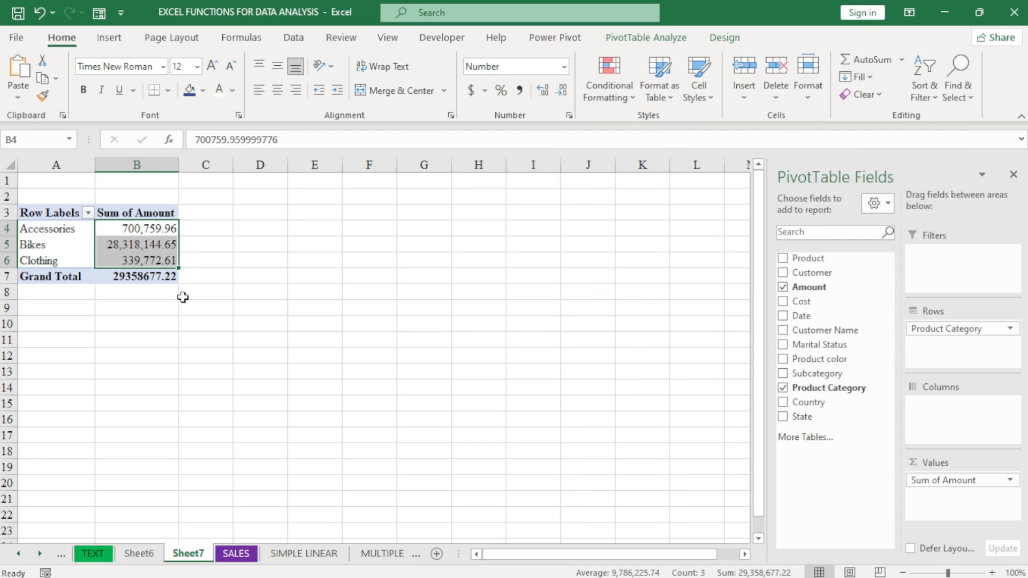
pyautogui.click(142, 230)
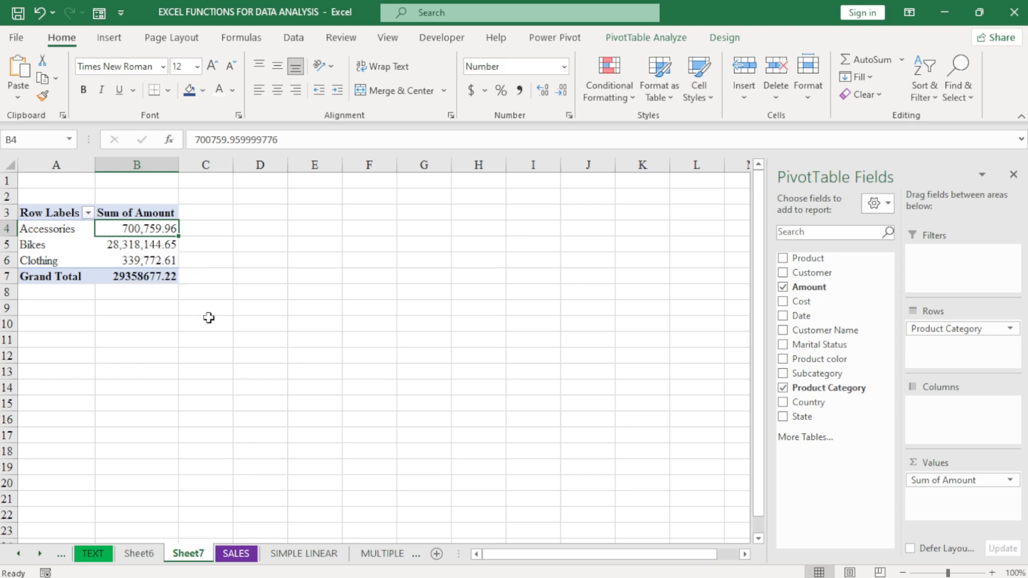
pyautogui.click(147, 262)
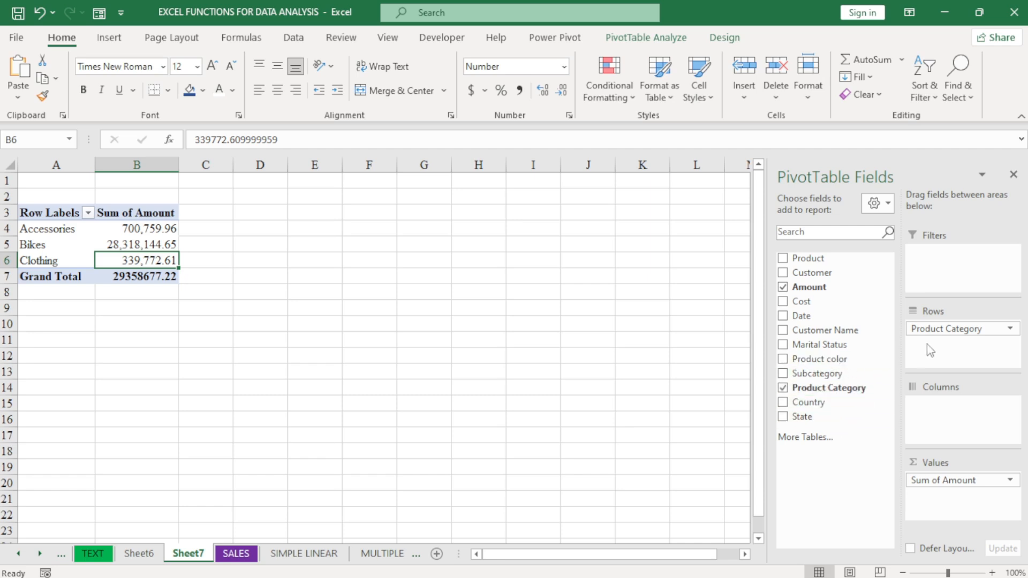
# Replace Product Category with Product color in the PivotTable rows and summarise the Amount values by Count
pyautogui.moveTo(940, 329); pyautogui.dragTo(848, 461)
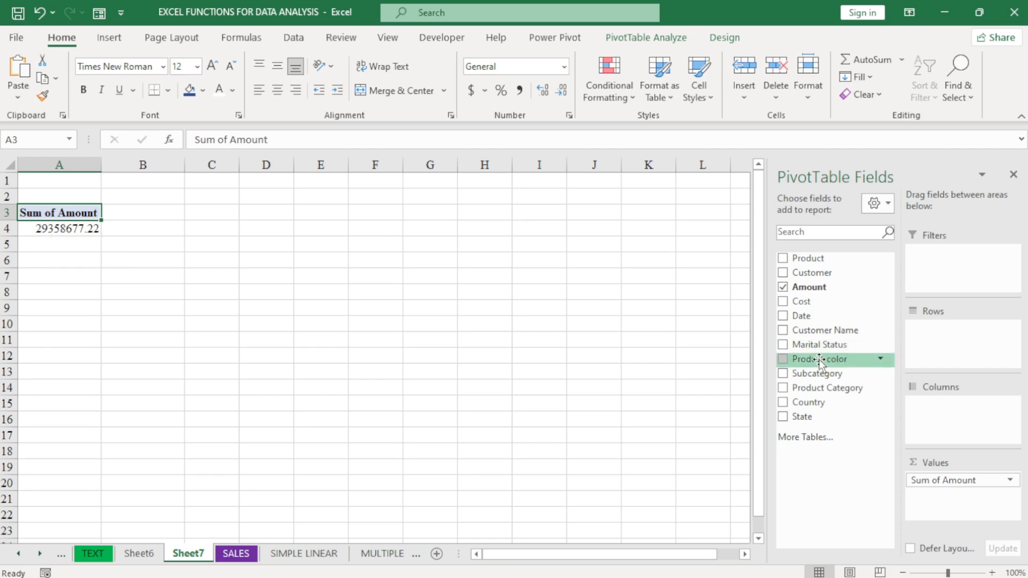
pyautogui.moveTo(819, 360); pyautogui.dragTo(950, 328)
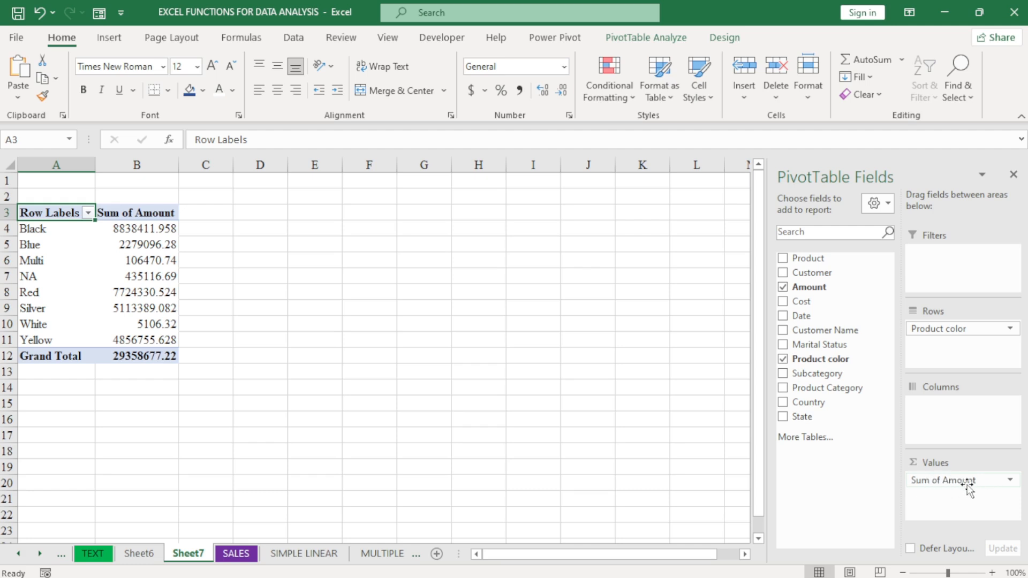
pyautogui.click(1011, 481)
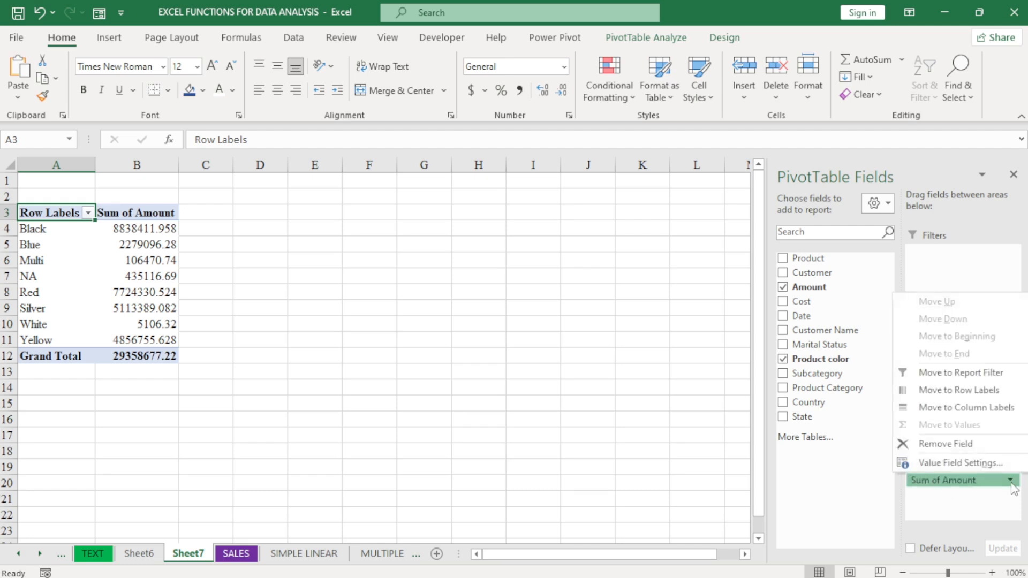
pyautogui.click(972, 461)
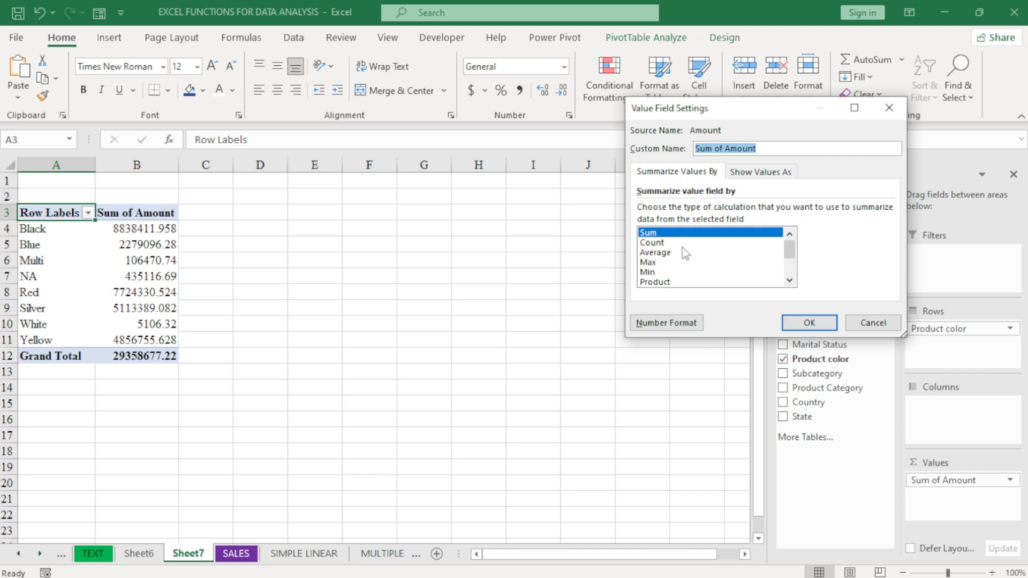
pyautogui.moveTo(790, 250)
pyautogui.mouseDown()
pyautogui.moveTo(792, 276)
pyautogui.moveTo(790, 249)
pyautogui.mouseUp()
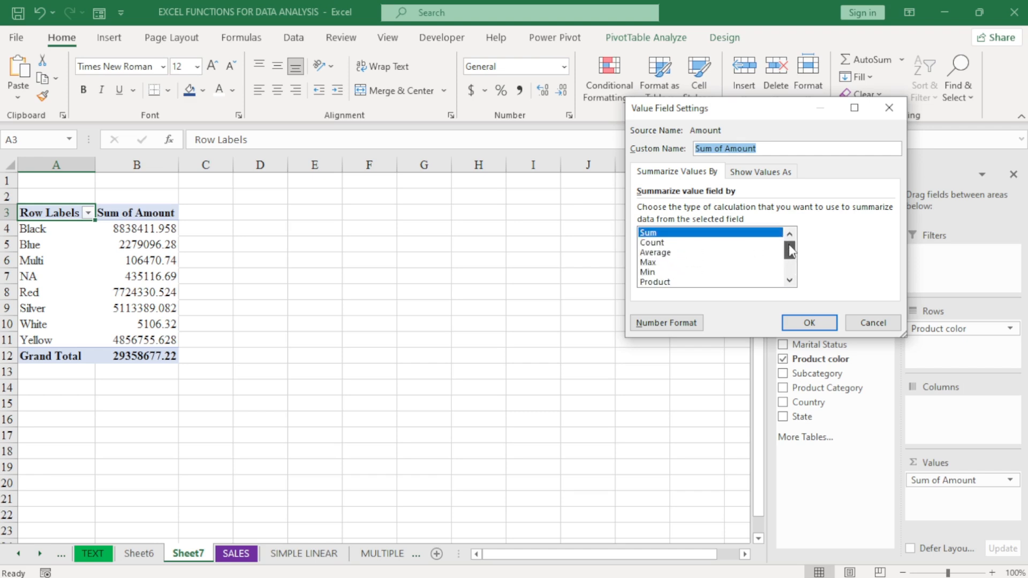
pyautogui.click(657, 244)
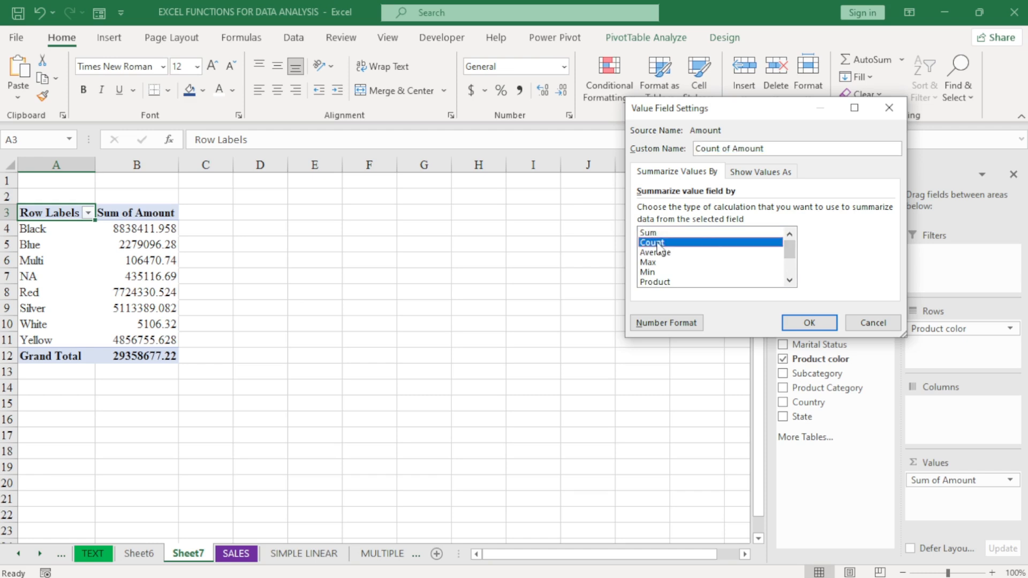
pyautogui.click(802, 322)
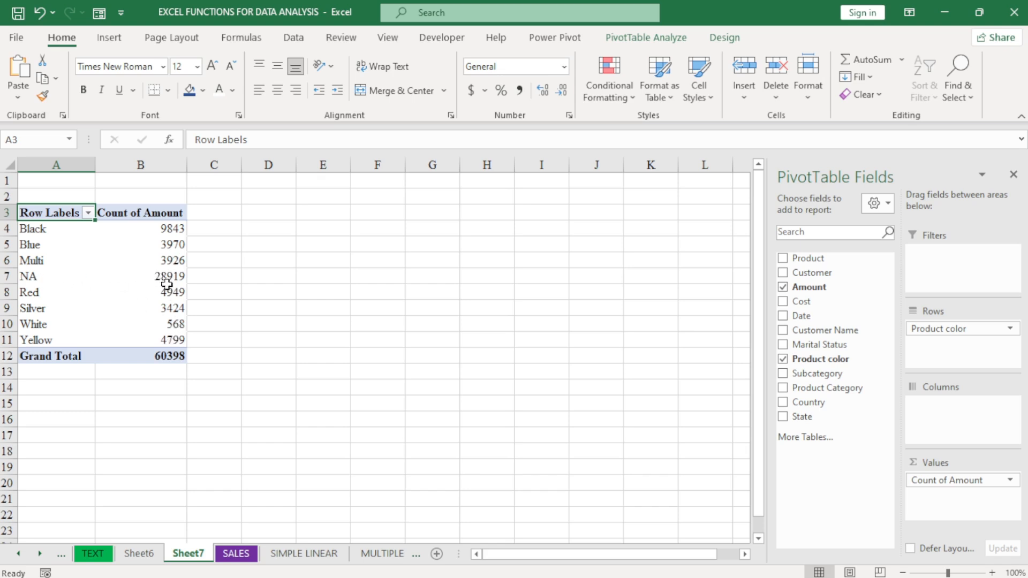
# Filter the Product color row labels to show only Blue, Red and White
pyautogui.moveTo(169, 277)
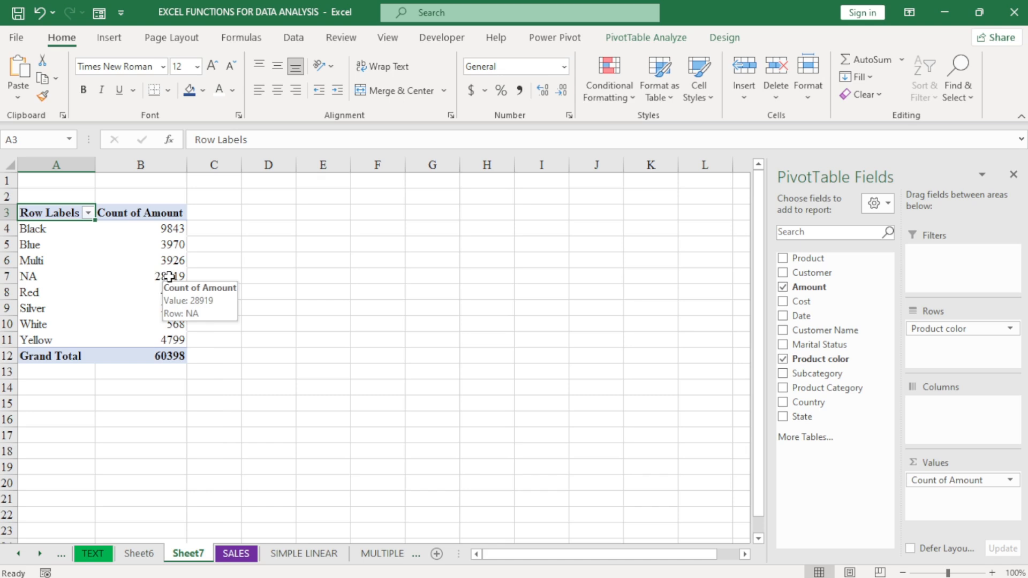
pyautogui.moveTo(141, 336)
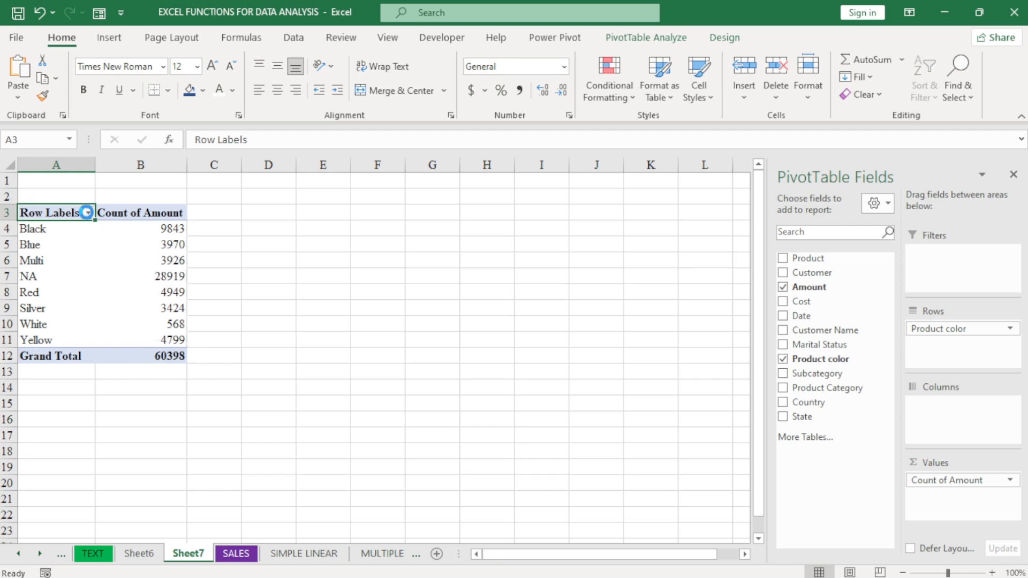
pyautogui.click(88, 214)
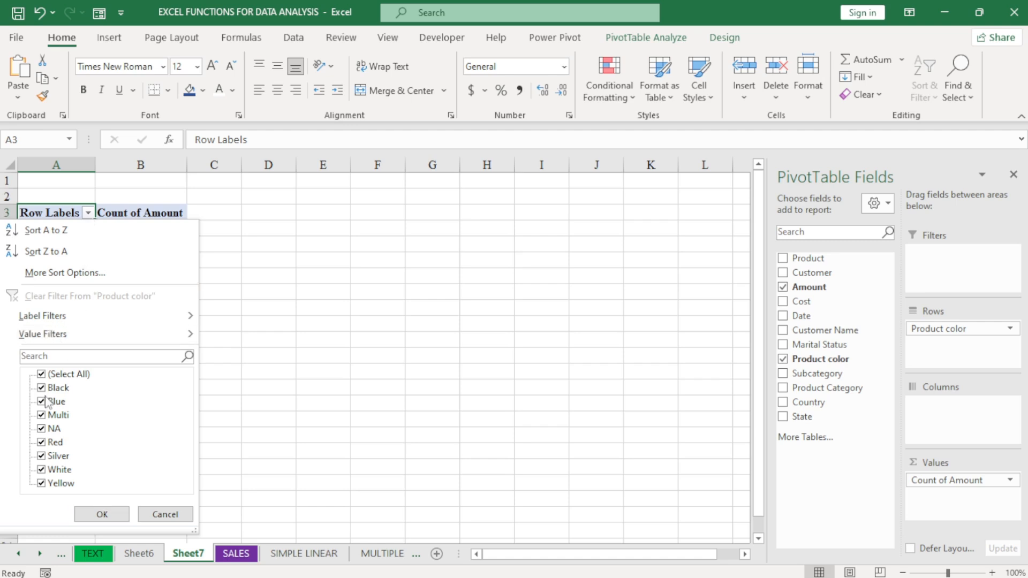
pyautogui.click(42, 374)
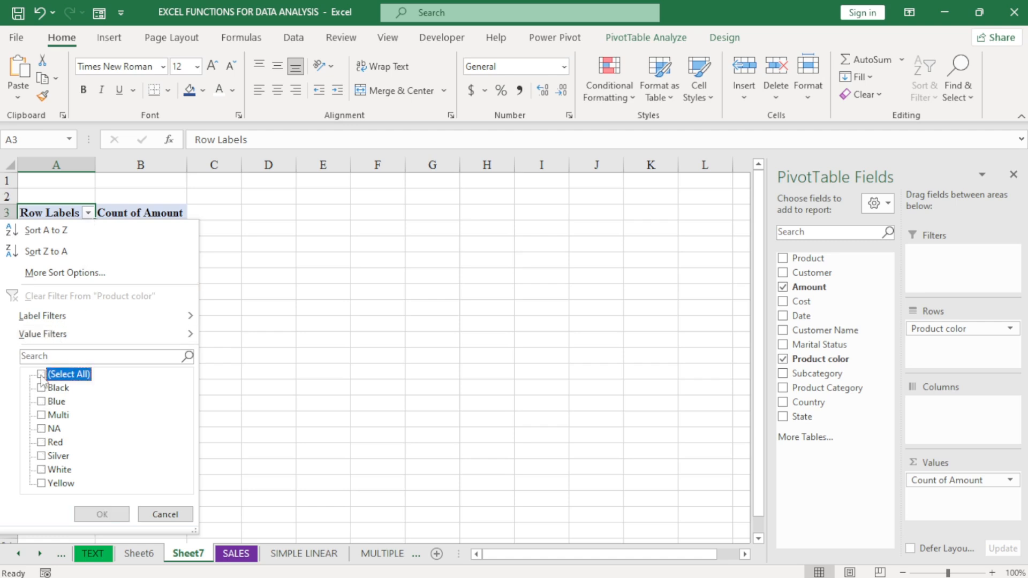
pyautogui.click(42, 403)
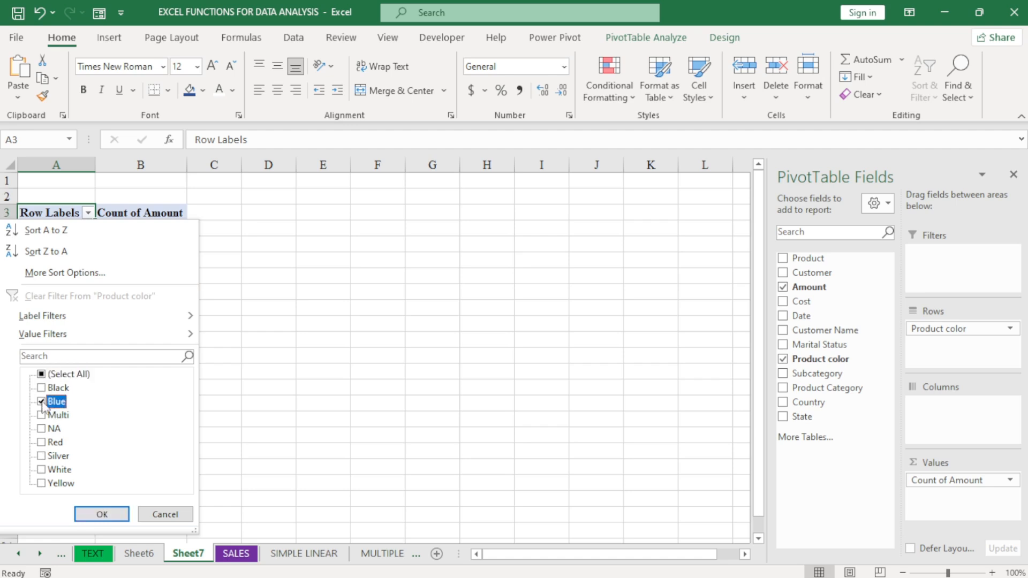
pyautogui.click(44, 445)
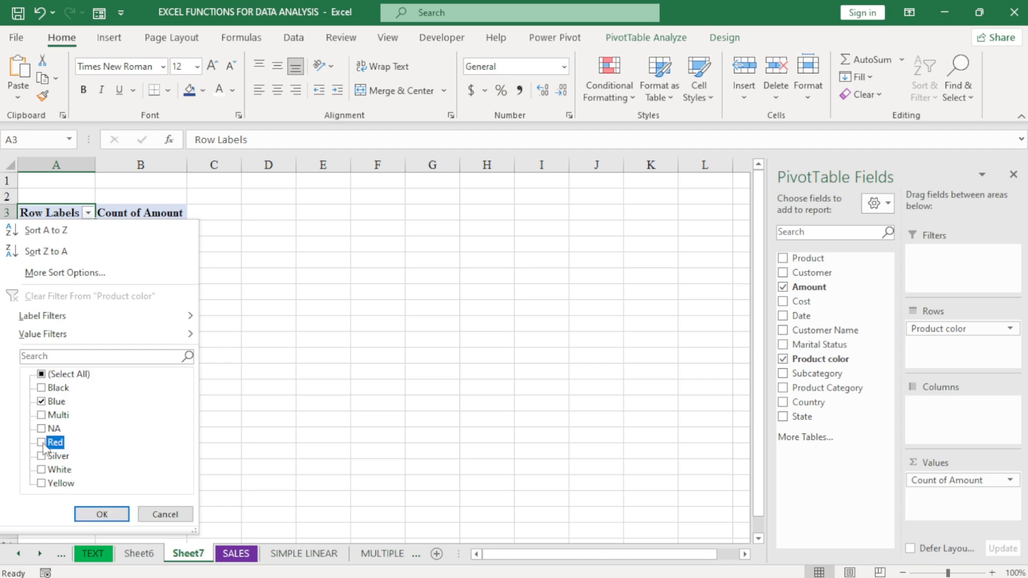
pyautogui.click(43, 471)
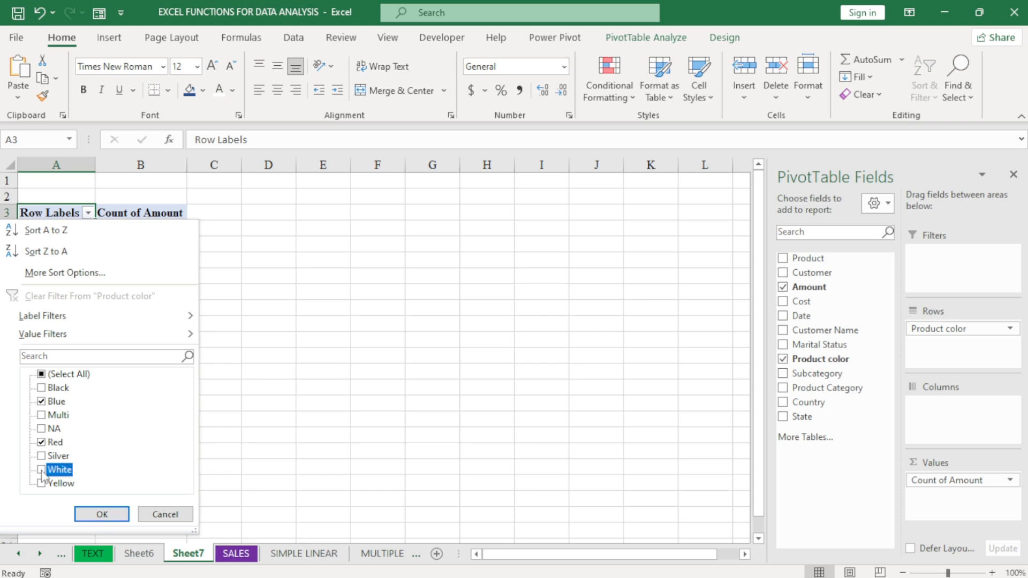
pyautogui.click(111, 514)
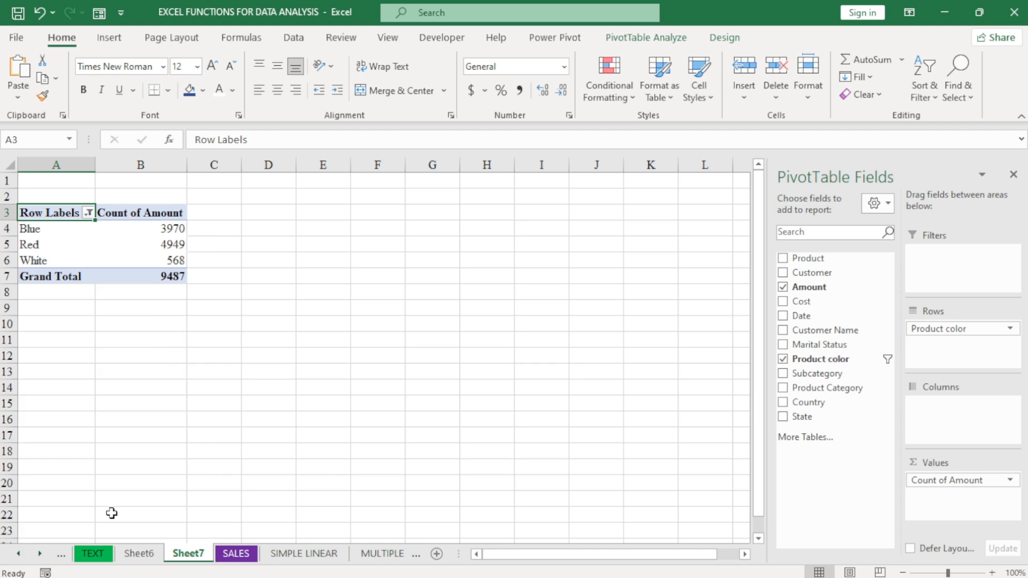
# Sort the Product color row labels from A to Z and clear the filter on that field
pyautogui.click(88, 213)
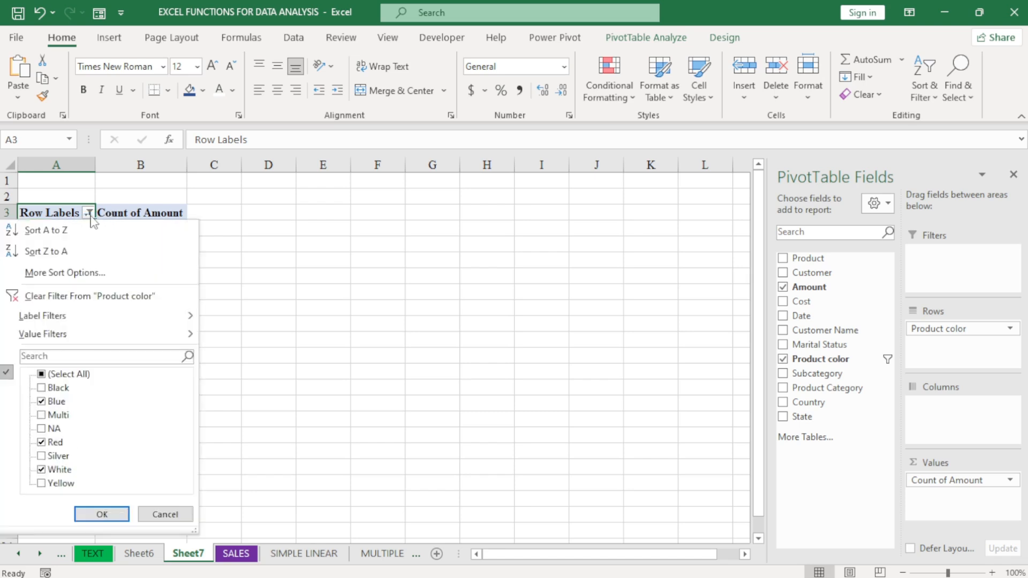
pyautogui.click(55, 236)
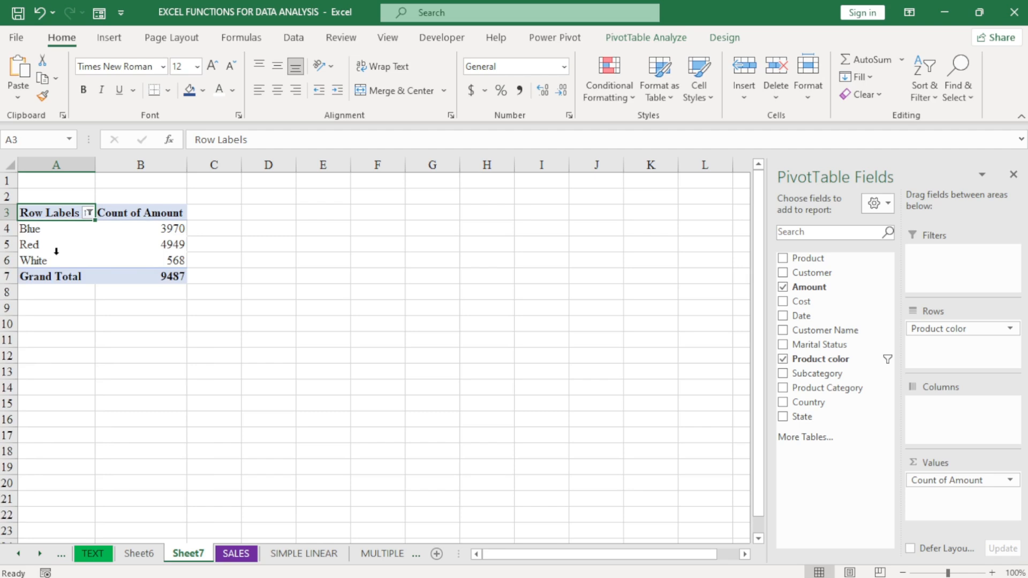
pyautogui.click(88, 213)
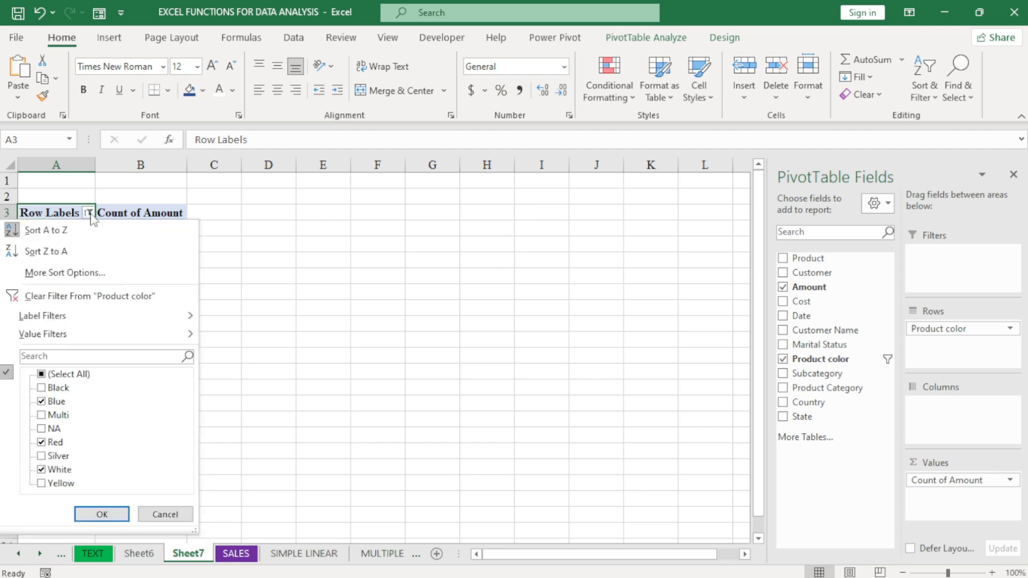
pyautogui.click(78, 296)
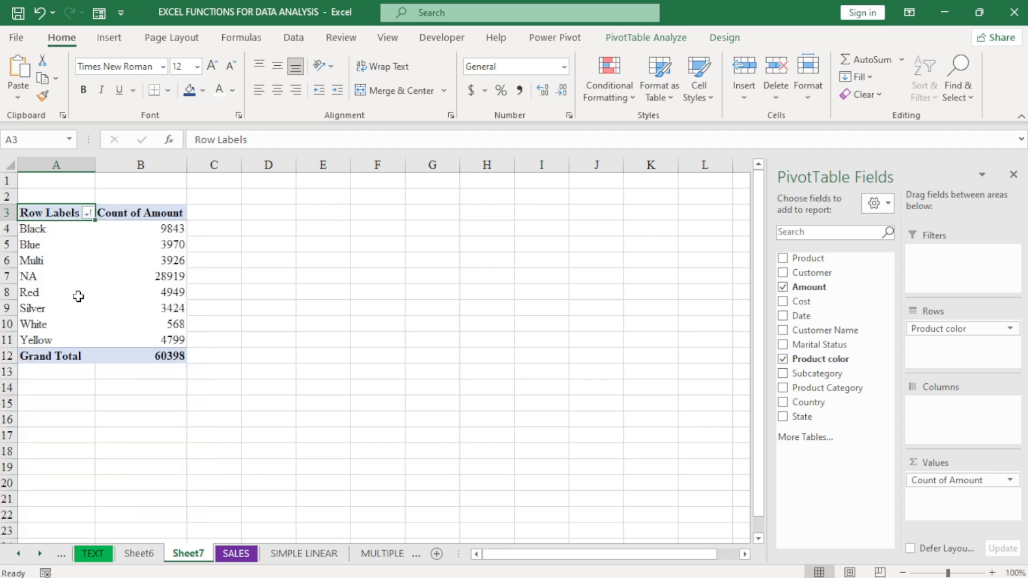
# Replace Product color with Customer Name as the row field of the PivotTable
pyautogui.click(956, 331)
pyautogui.moveTo(955, 330); pyautogui.dragTo(811, 435)
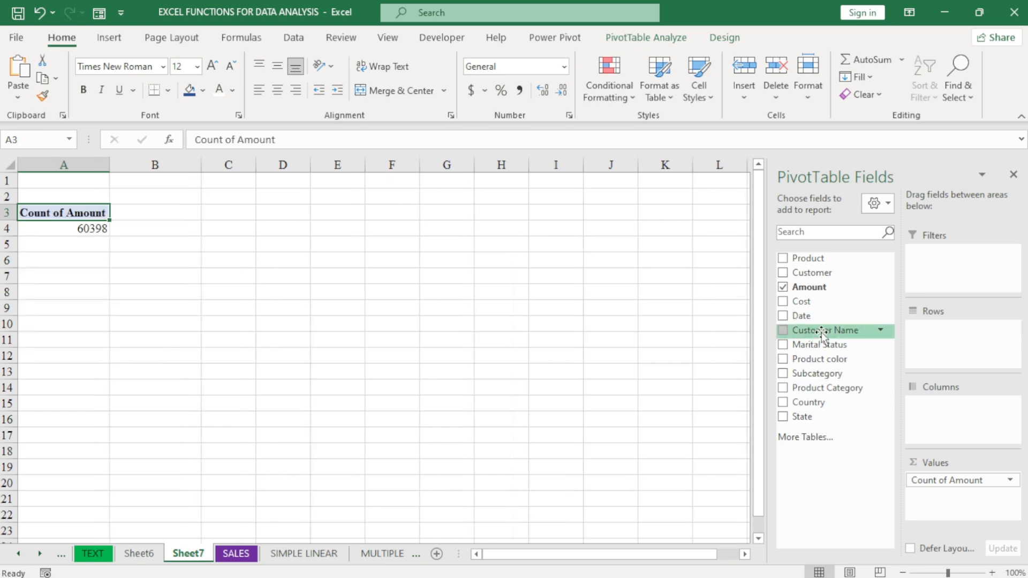
pyautogui.moveTo(822, 333); pyautogui.dragTo(931, 331)
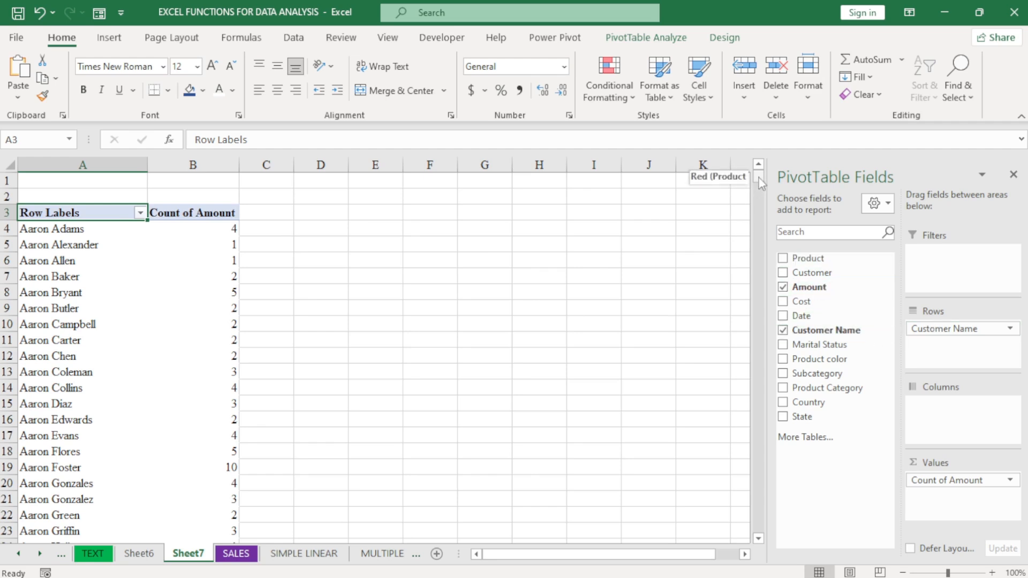
# Look through the customer rows and their amount counts, then return to the start of the PivotTable
pyautogui.moveTo(760, 182); pyautogui.dragTo(760, 360)
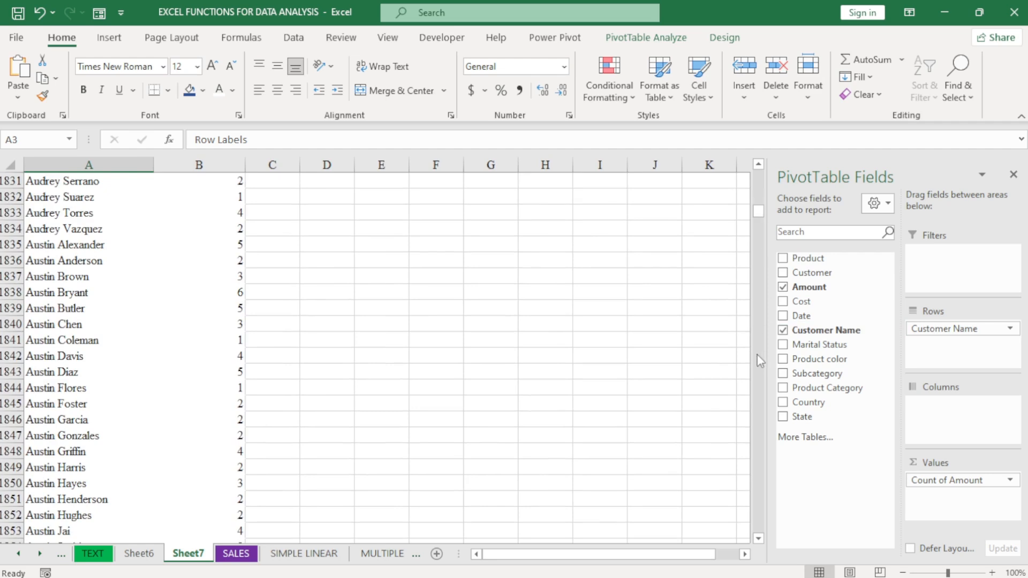
pyautogui.click(759, 538)
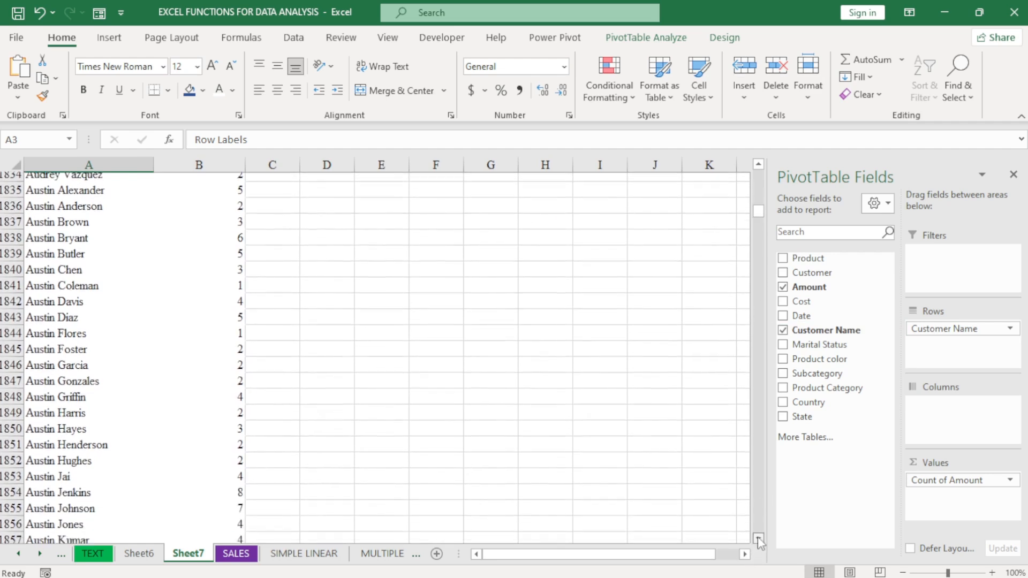
pyautogui.click(758, 539)
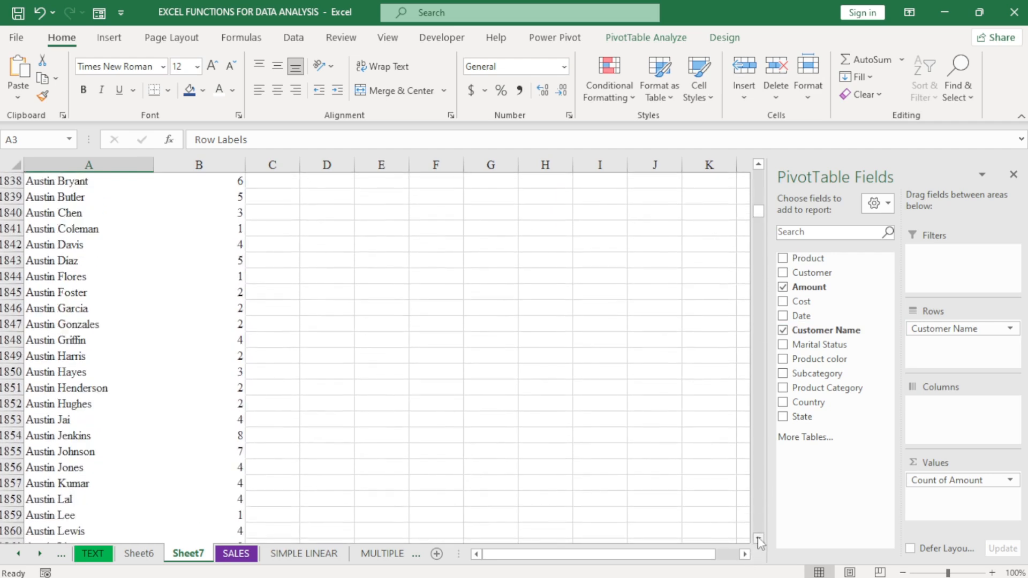
pyautogui.click(758, 164)
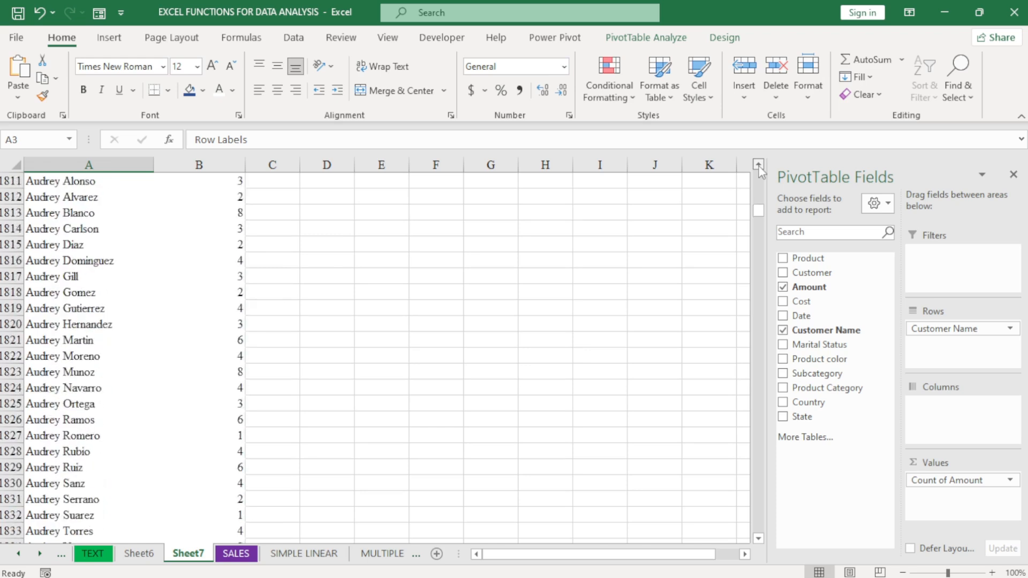
pyautogui.click(759, 164)
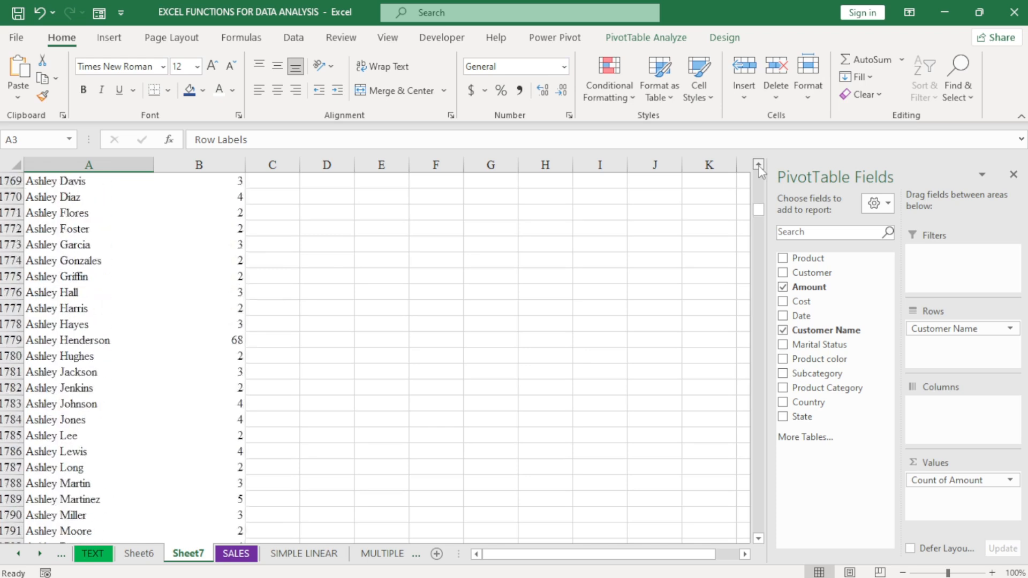
pyautogui.click(759, 164)
pyautogui.moveTo(759, 210); pyautogui.dragTo(761, 176)
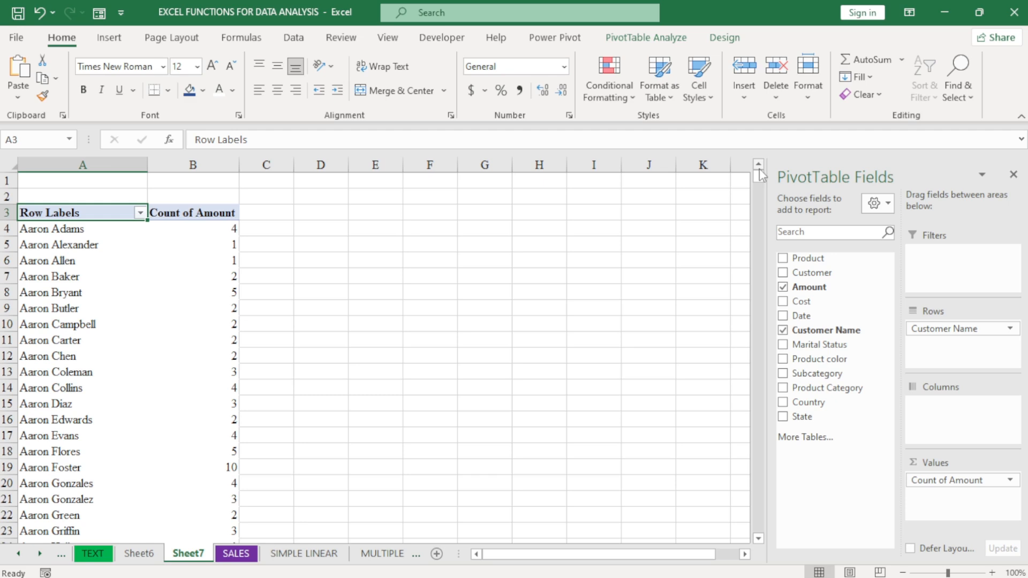
# Change the Amount value field's calculation to Sum
pyautogui.click(1010, 480)
pyautogui.click(974, 464)
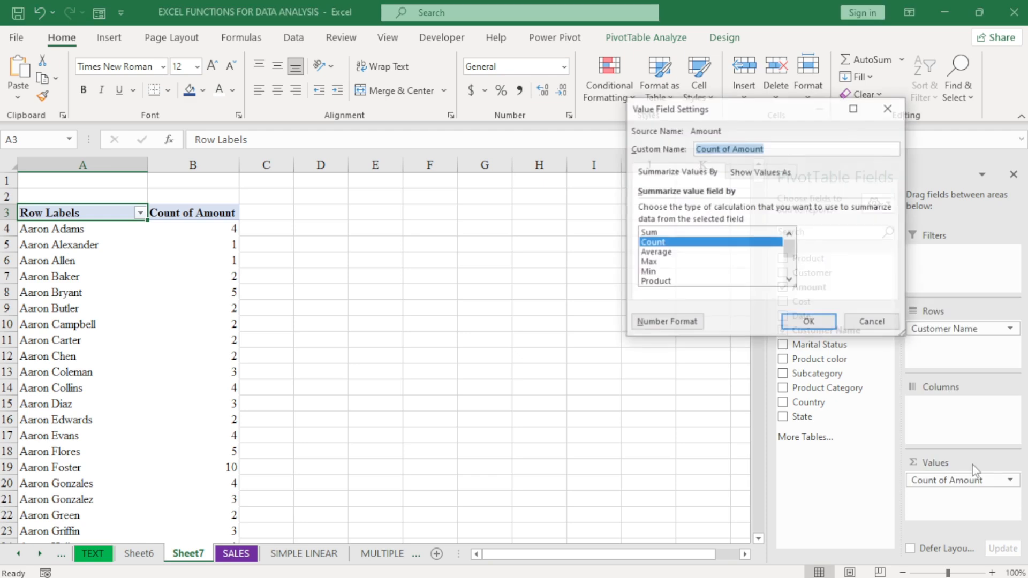
pyautogui.click(663, 233)
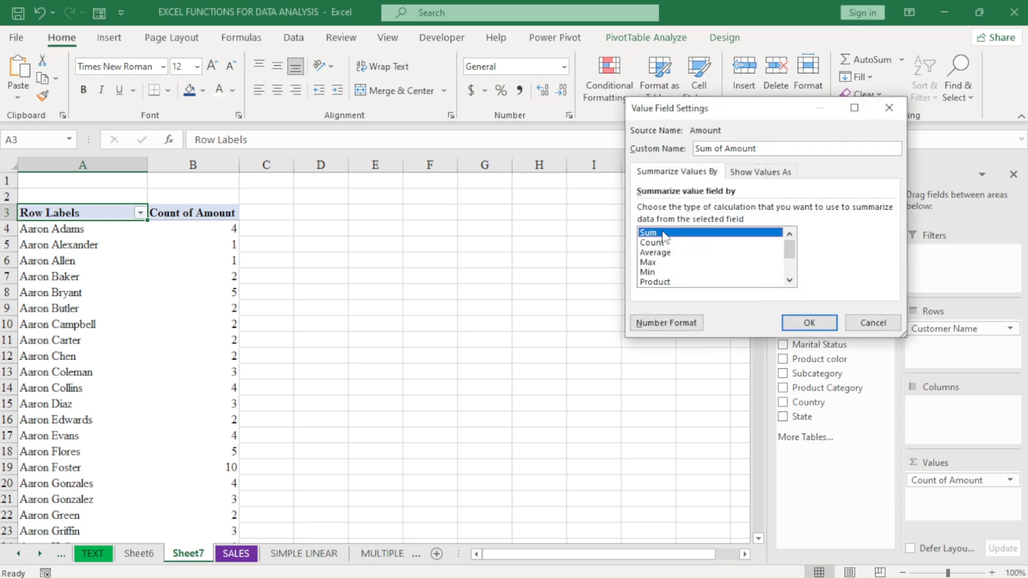
pyautogui.click(808, 322)
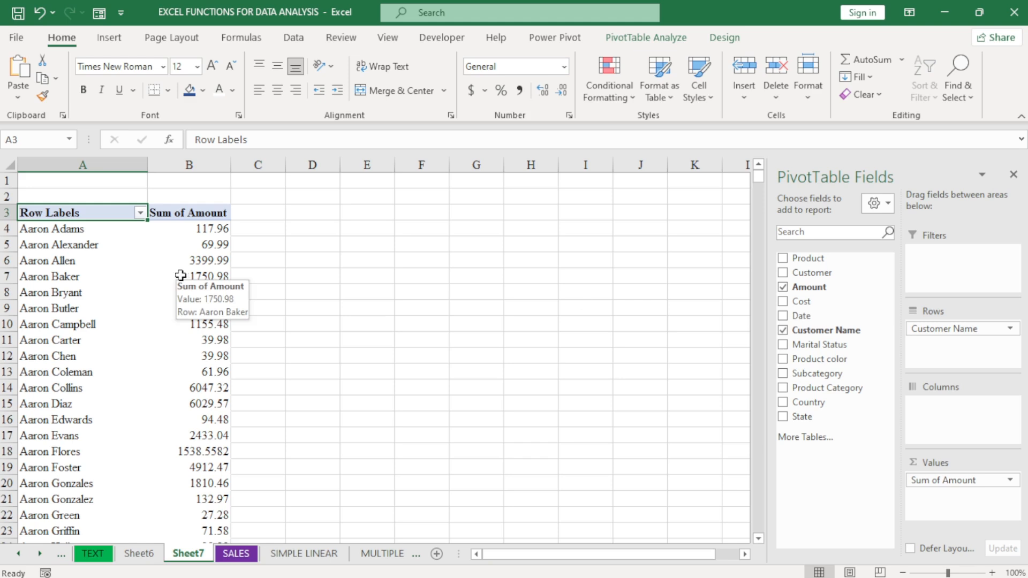
# Filter the Customer Name rows to the top 15 items by Sum of Amount
pyautogui.click(140, 213)
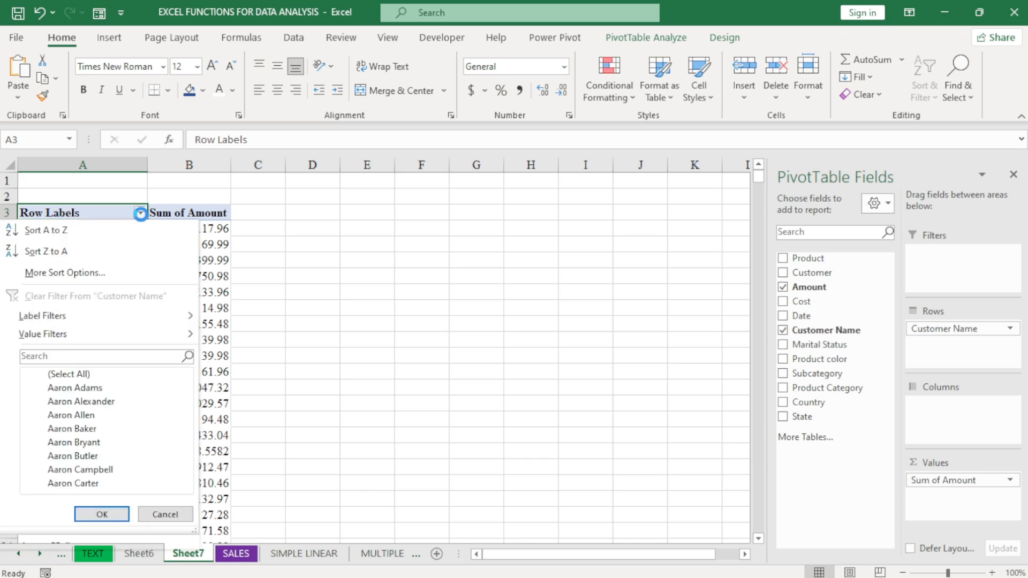
pyautogui.moveTo(77, 337)
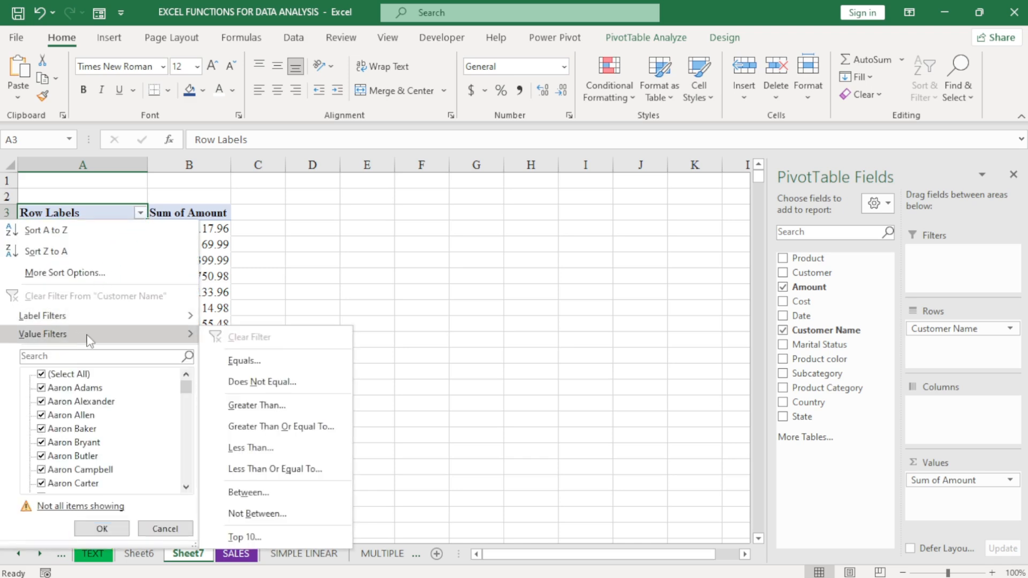
pyautogui.click(248, 537)
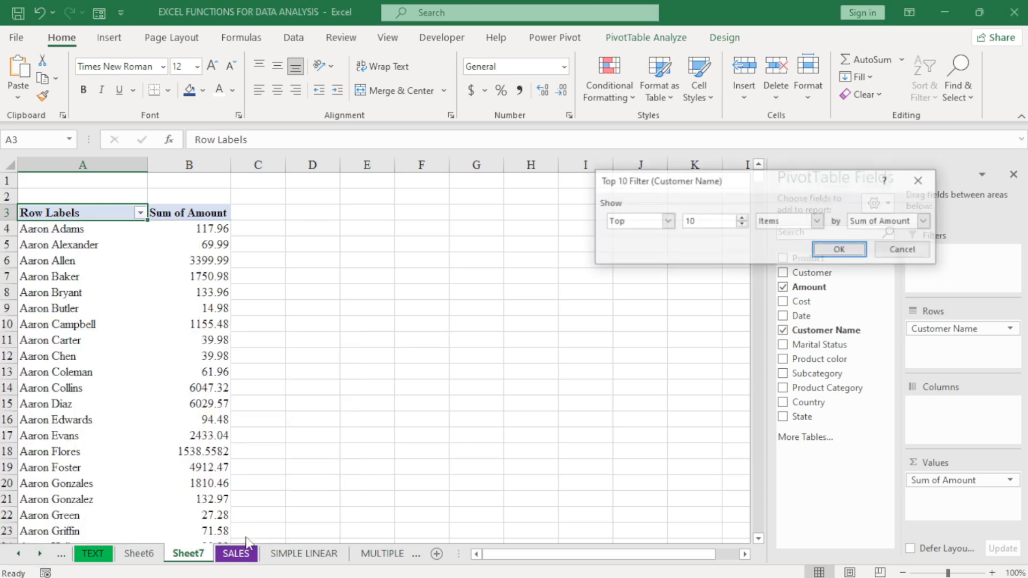
pyautogui.click(700, 223)
pyautogui.press('BackSpace')
pyautogui.write('5')
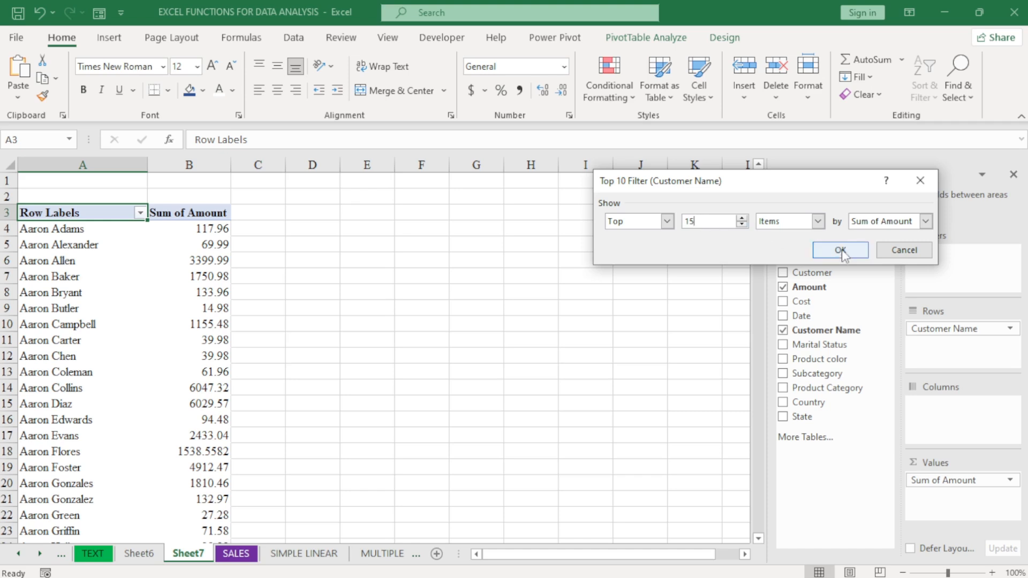
pyautogui.click(824, 243)
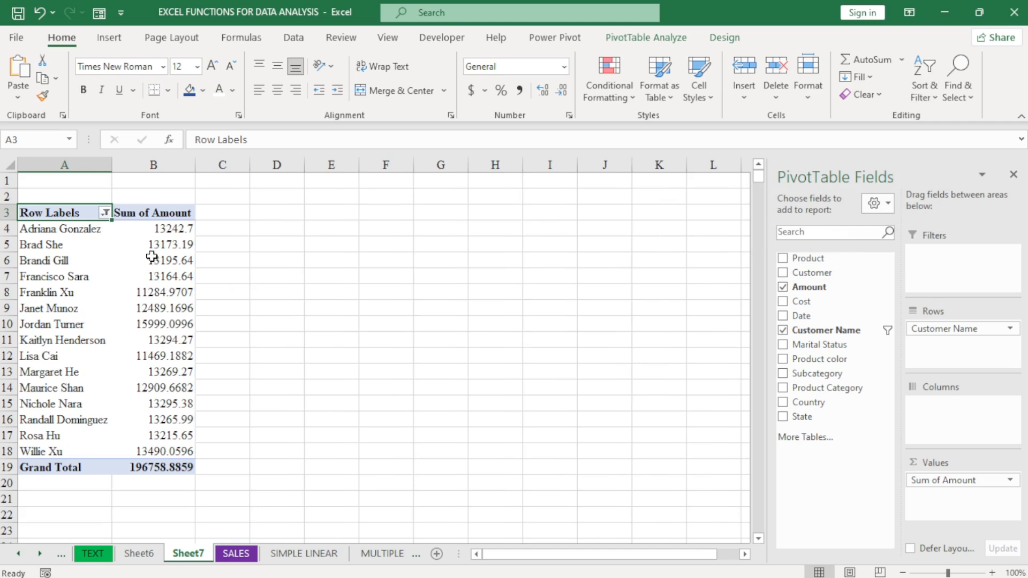
# Start a conditional formatting rule for the customers' Sum of Amount values in B4:B18, matching cell values greater than or equal to 12000
pyautogui.moveTo(144, 304)
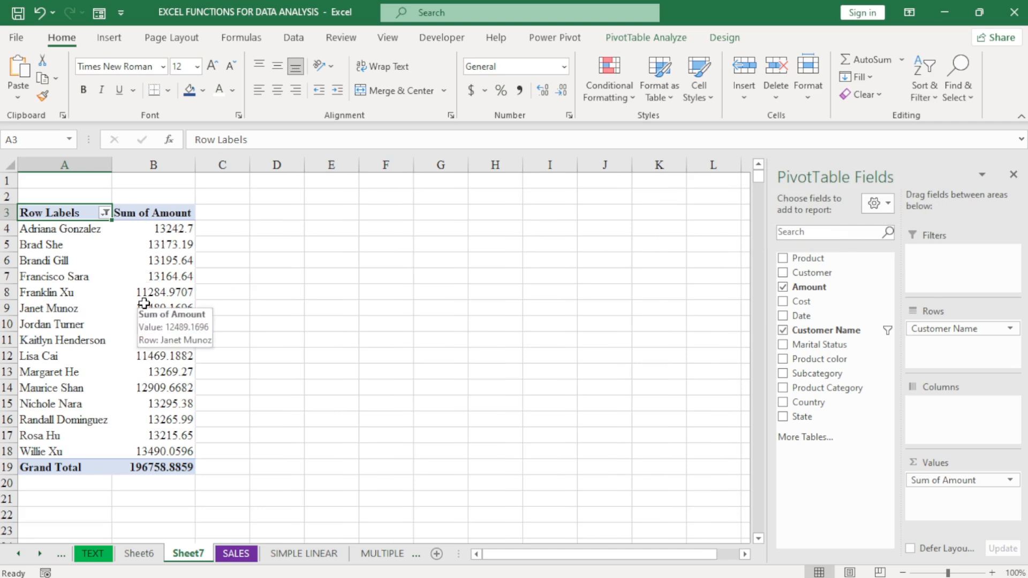
pyautogui.moveTo(131, 260)
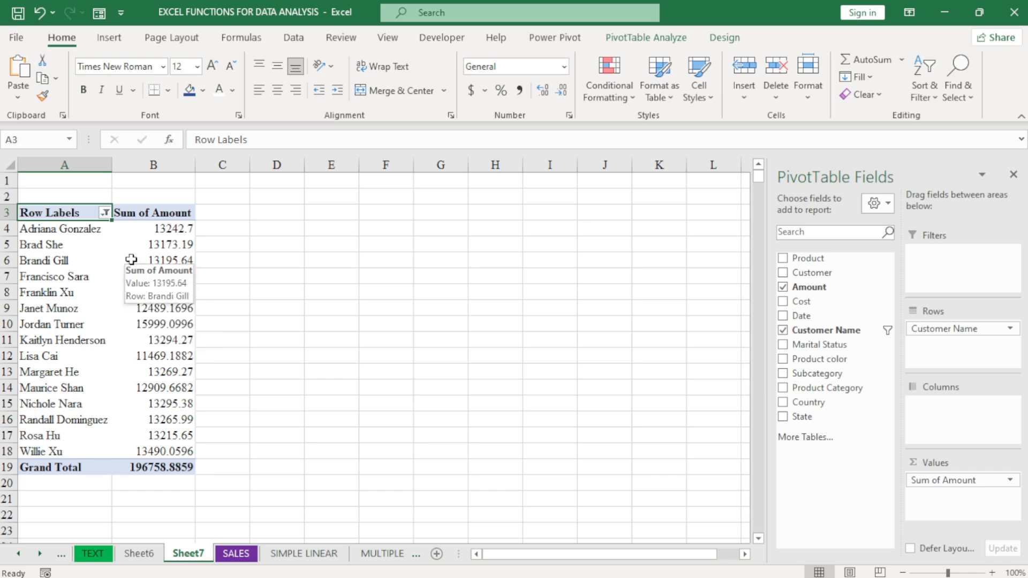
pyautogui.click(157, 229)
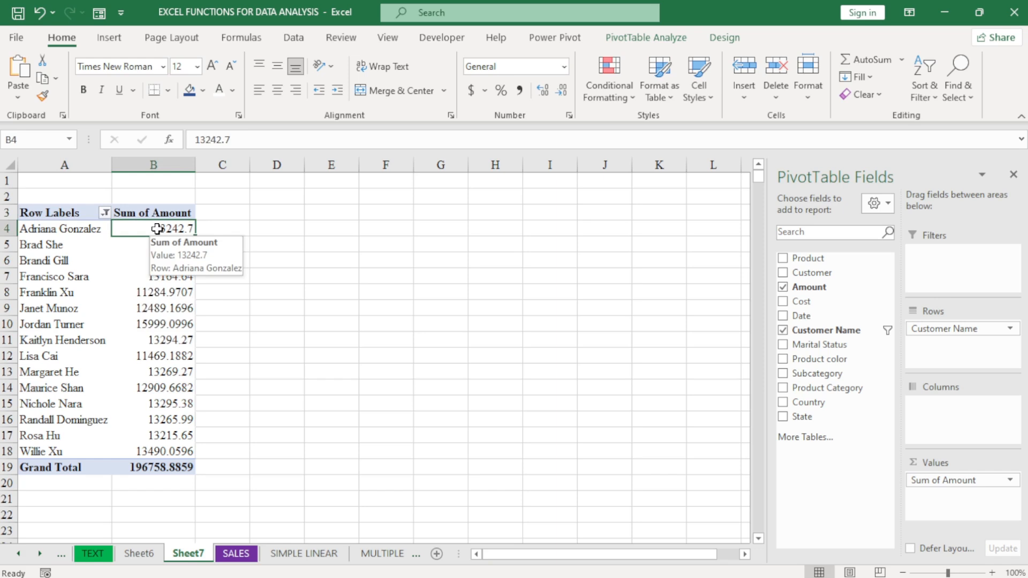
pyautogui.moveTo(157, 229); pyautogui.dragTo(162, 452)
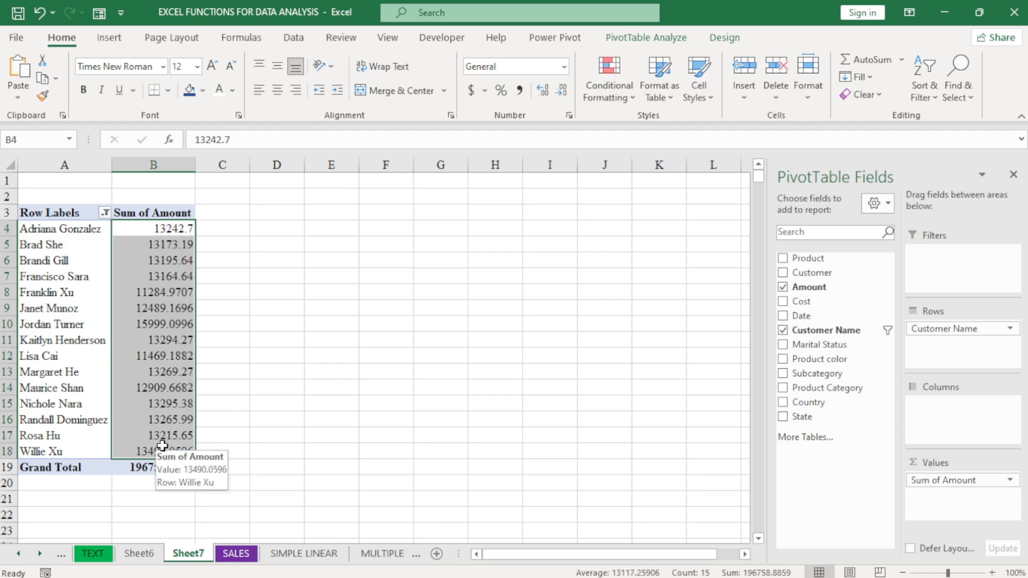
pyautogui.click(609, 85)
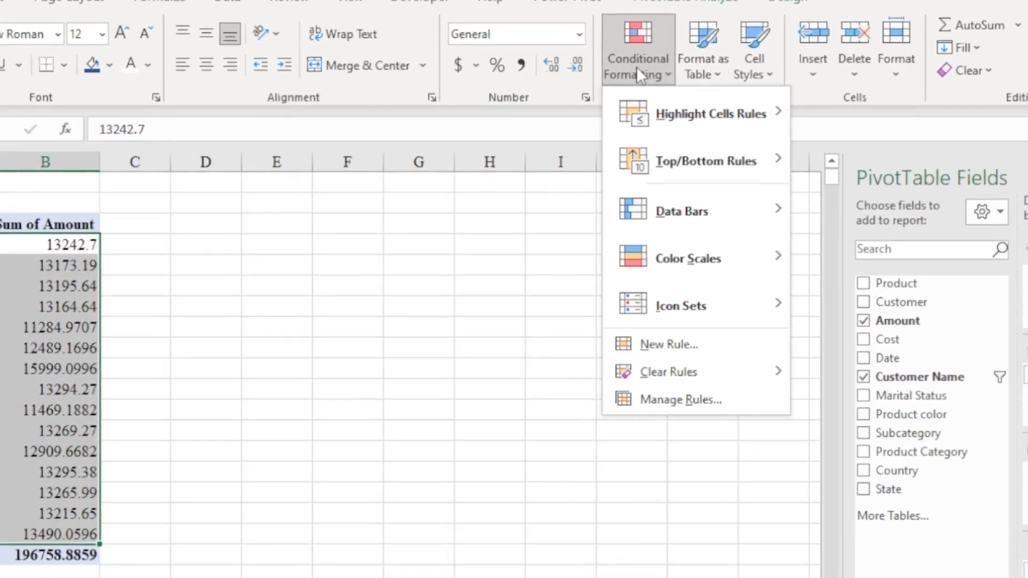
pyautogui.moveTo(685, 113)
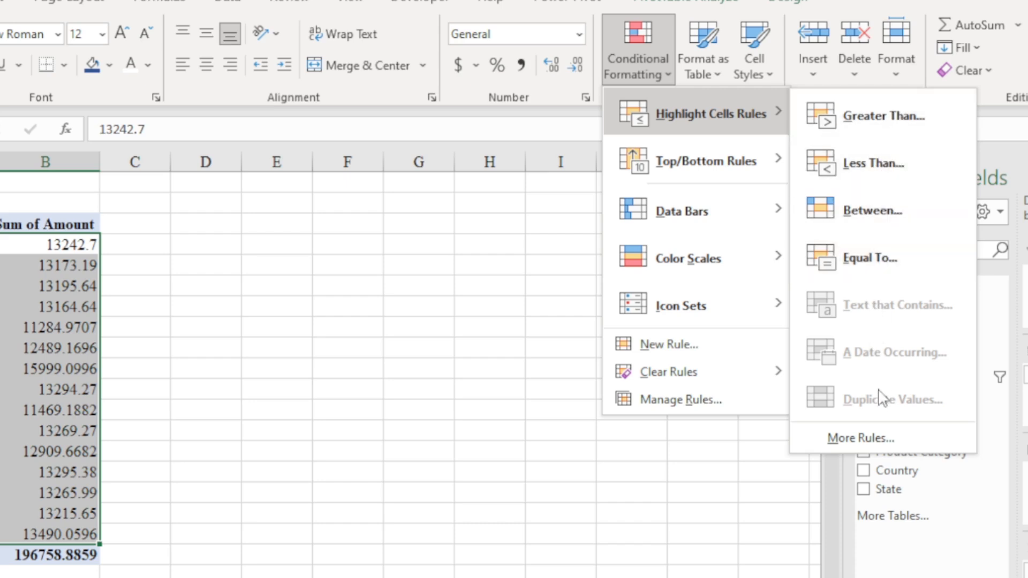
pyautogui.click(870, 443)
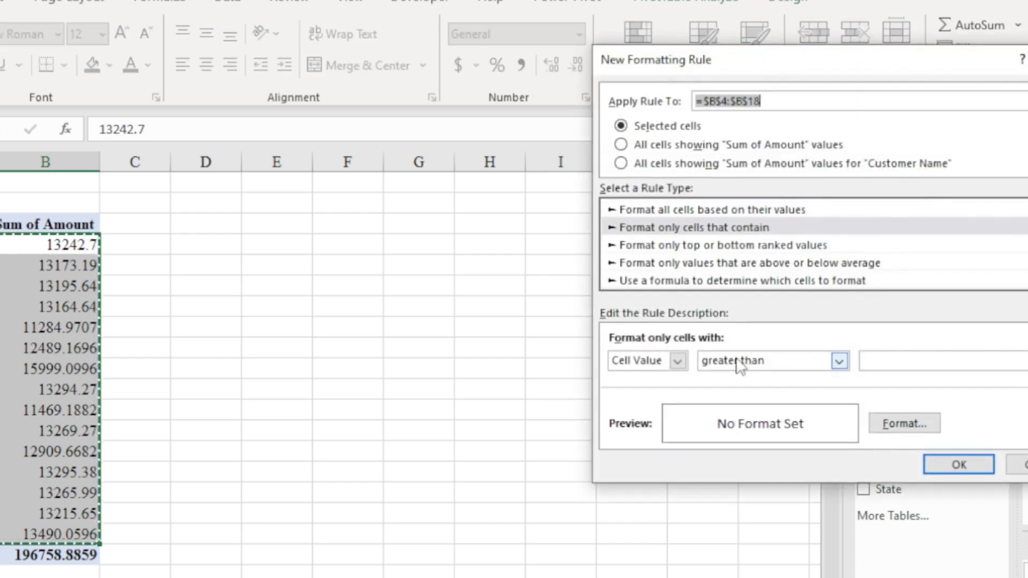
pyautogui.click(839, 361)
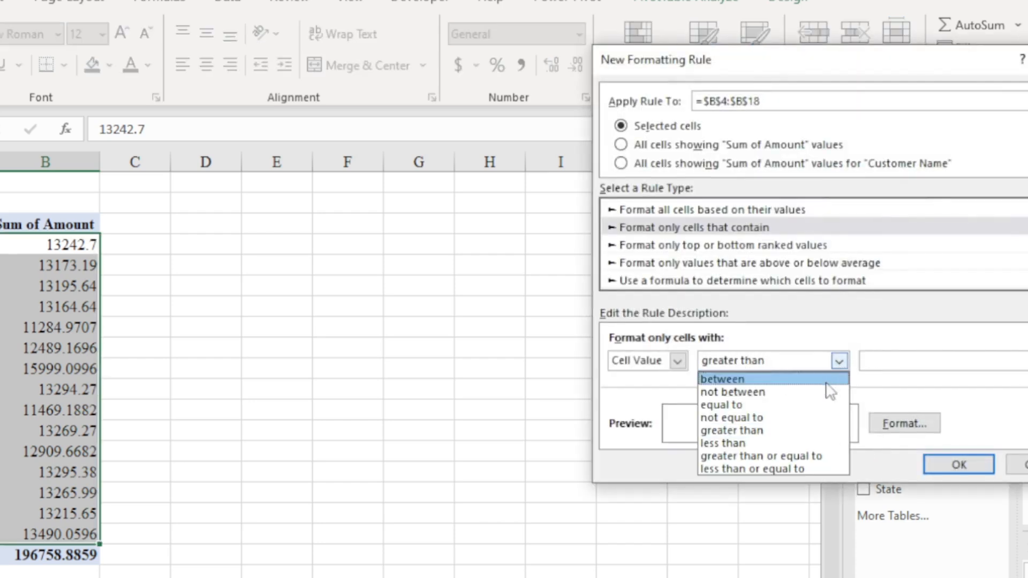
pyautogui.click(787, 456)
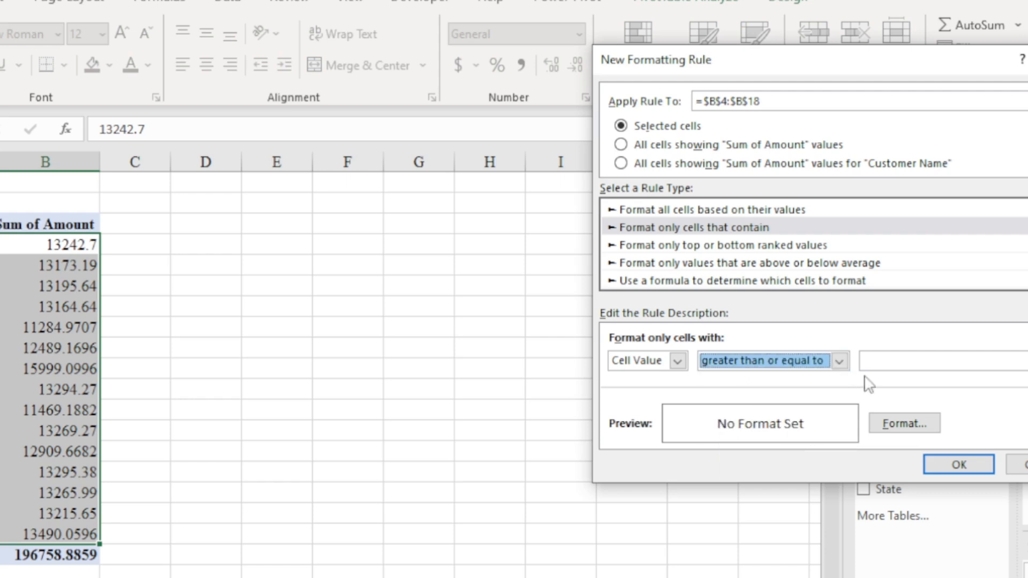
pyautogui.click(879, 359)
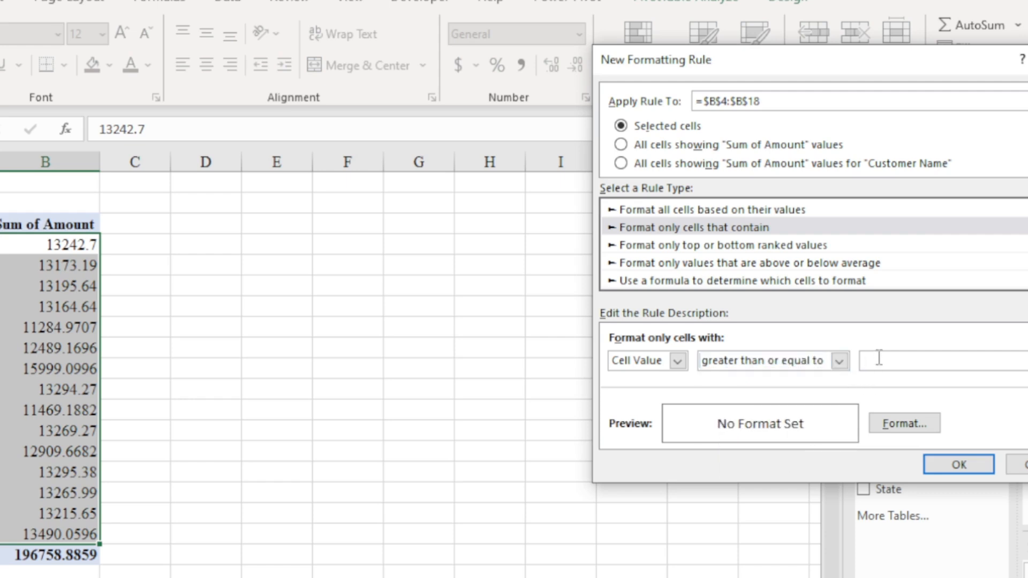
pyautogui.write('12000')
# Give the rule a standard green fill with white font, and apply it to the selected amounts
pyautogui.click(908, 428)
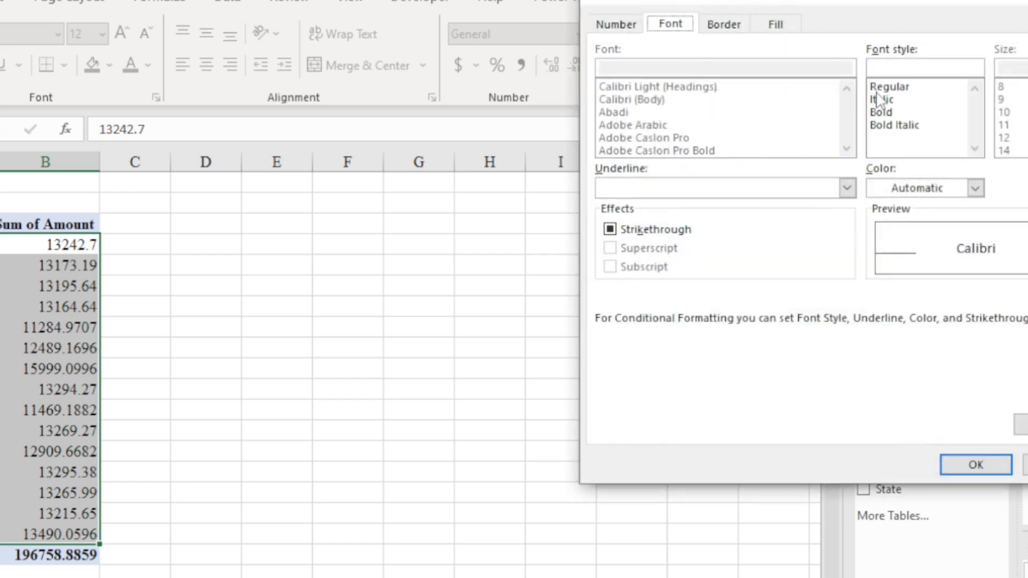
pyautogui.click(780, 26)
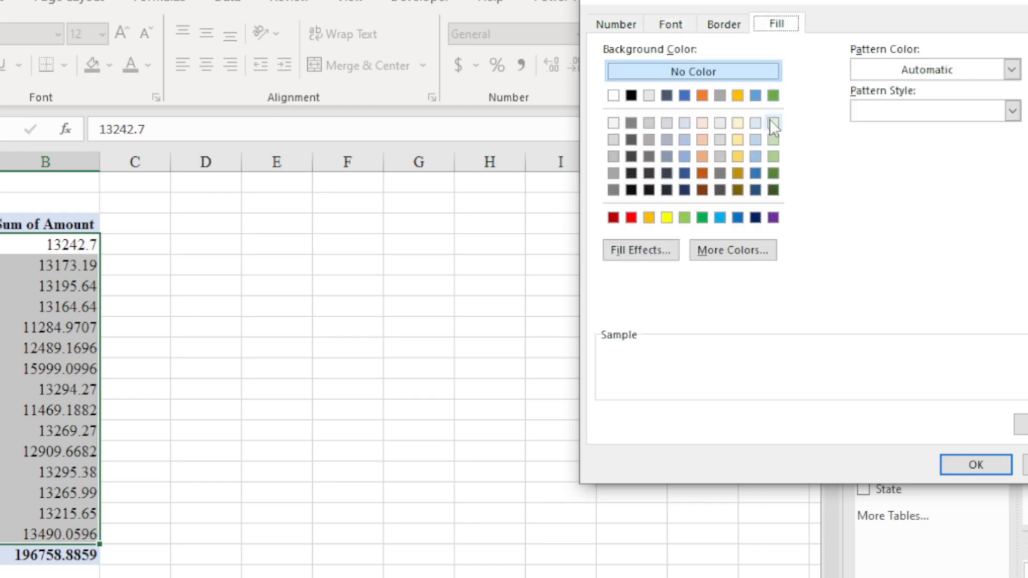
pyautogui.click(773, 156)
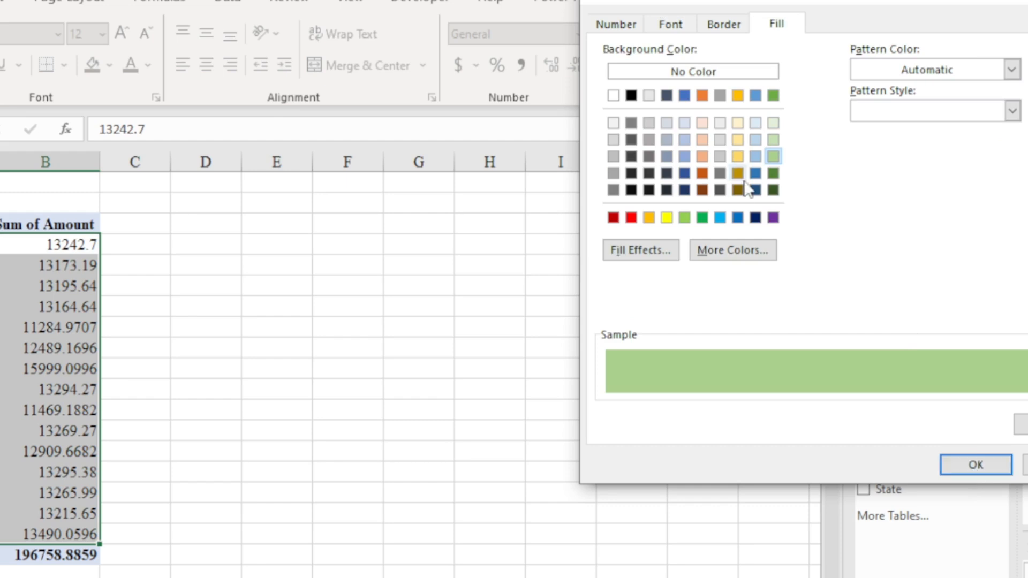
pyautogui.click(702, 217)
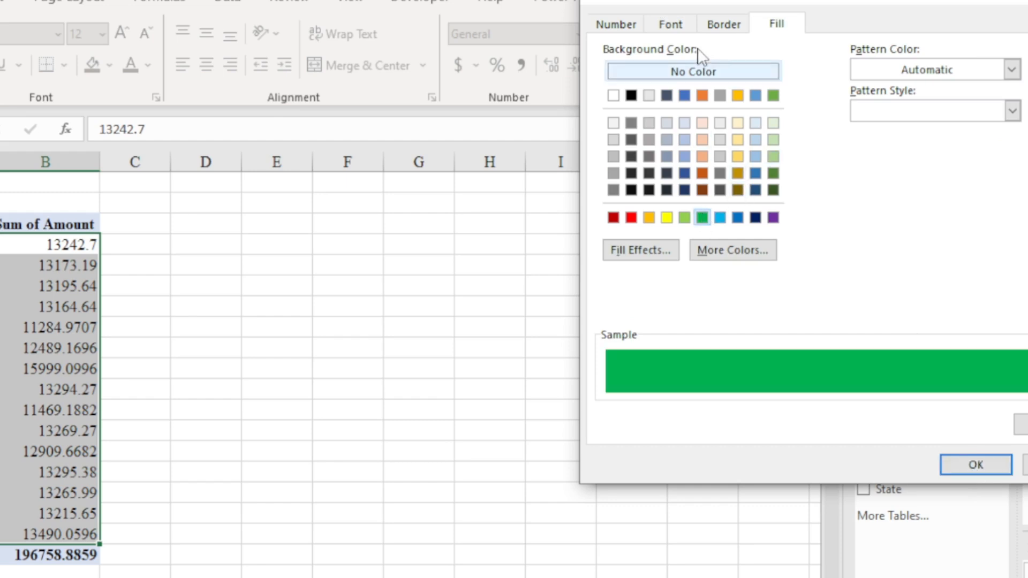
pyautogui.click(673, 26)
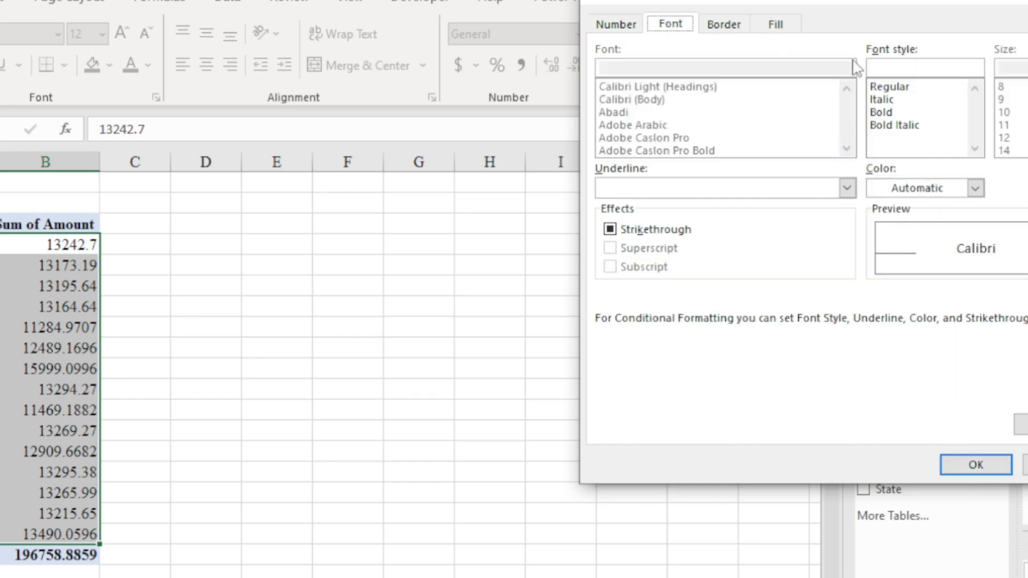
pyautogui.click(975, 188)
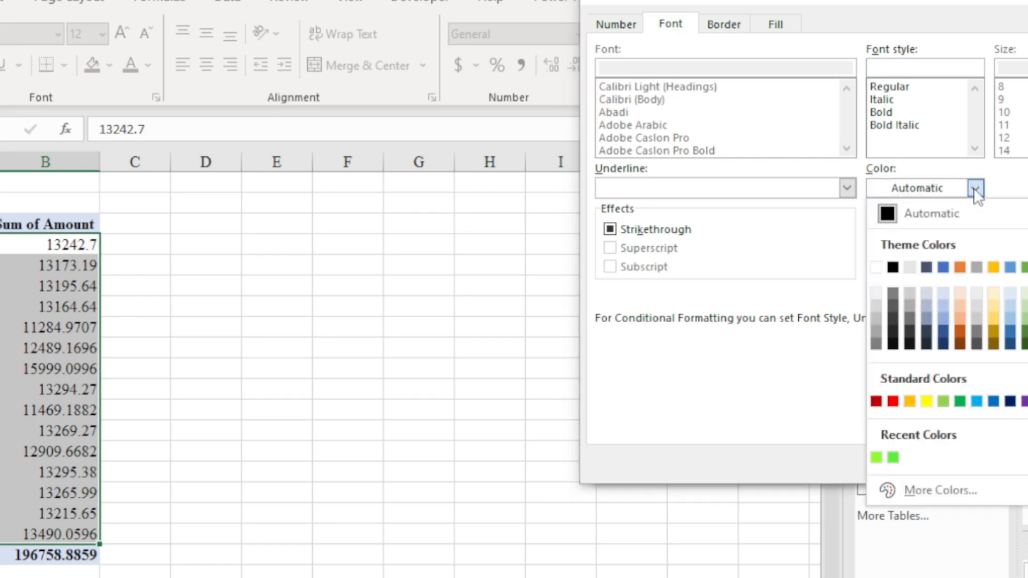
pyautogui.click(876, 268)
pyautogui.click(977, 463)
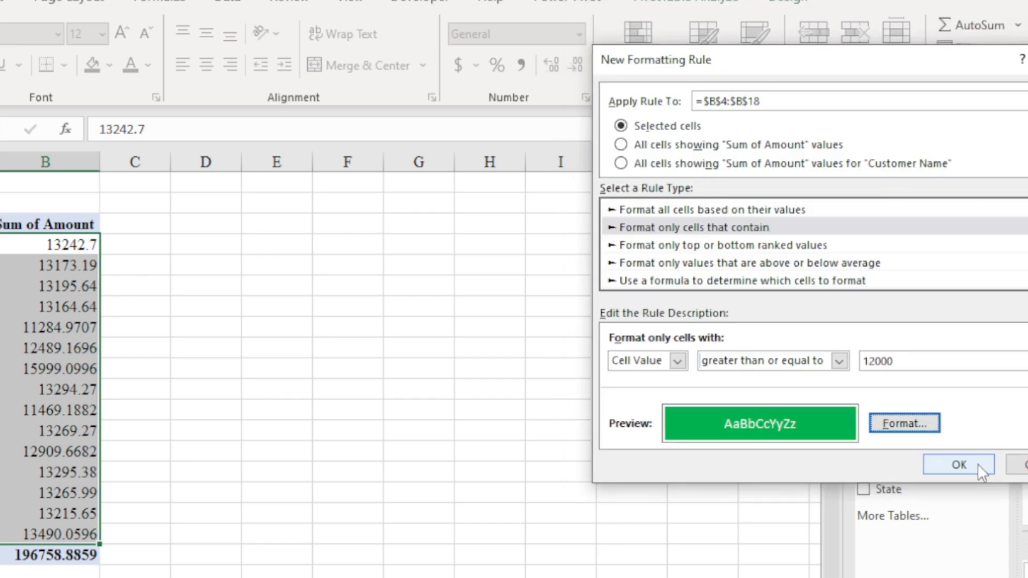
pyautogui.click(959, 464)
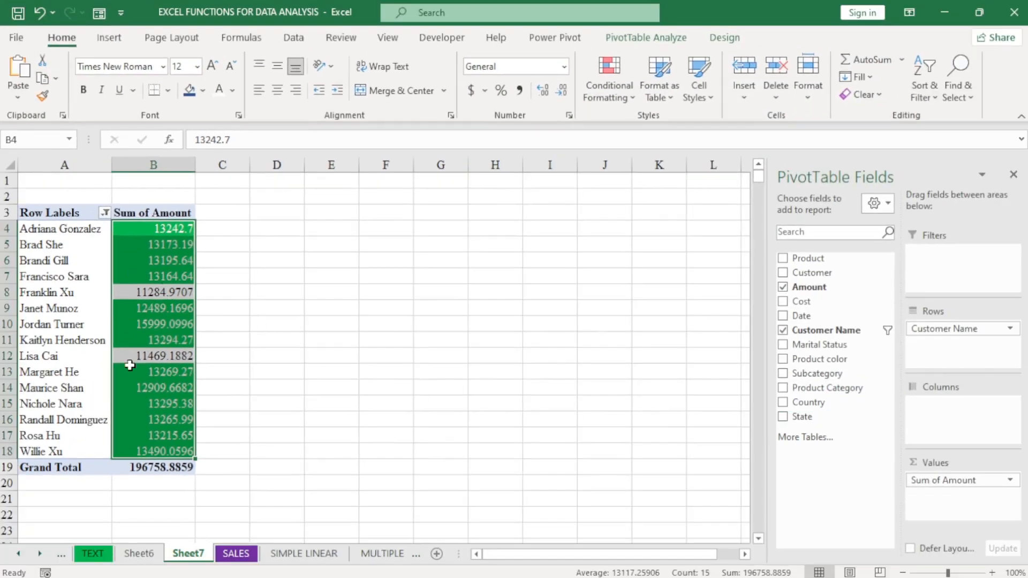
# Clear the top 15 filter from the Customer Name row field
pyautogui.moveTo(170, 367)
pyautogui.click(105, 213)
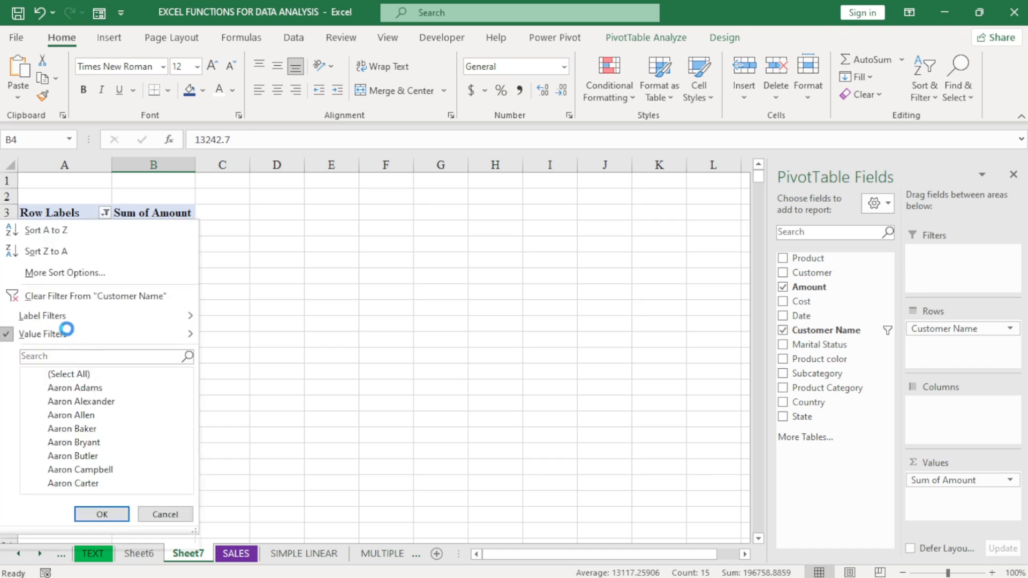
pyautogui.click(68, 295)
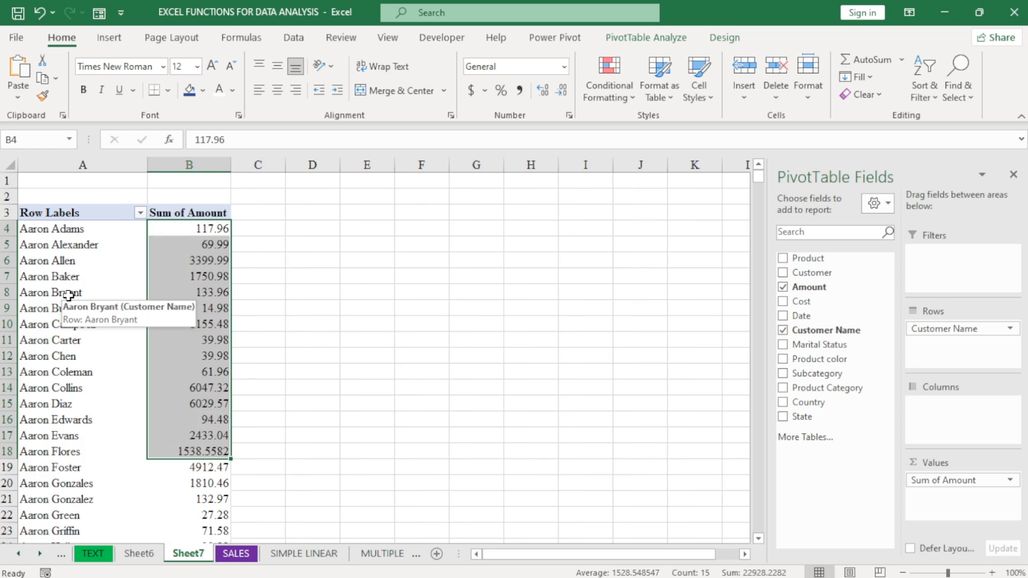
pyautogui.click(168, 231)
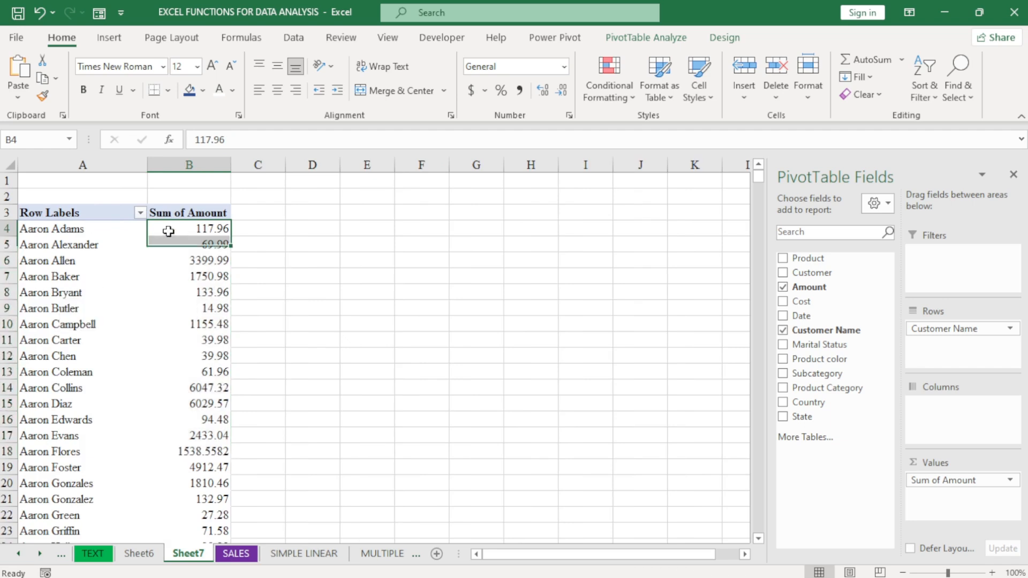
pyautogui.press('Left')
pyautogui.press('Down')
pyautogui.press('Down')
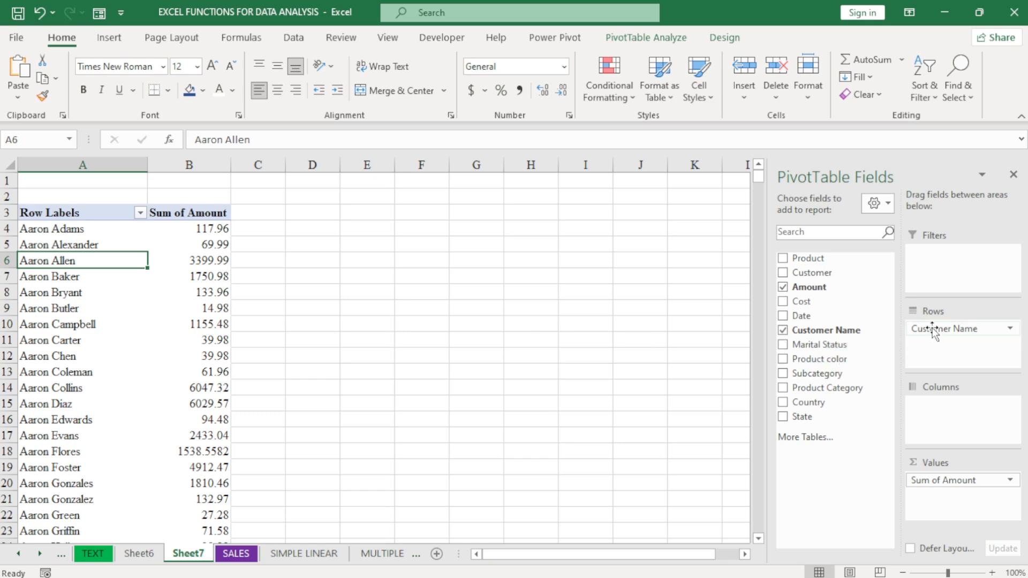
# Replace Customer Name with Customer as the row field of the PivotTable
pyautogui.moveTo(933, 331); pyautogui.dragTo(825, 436)
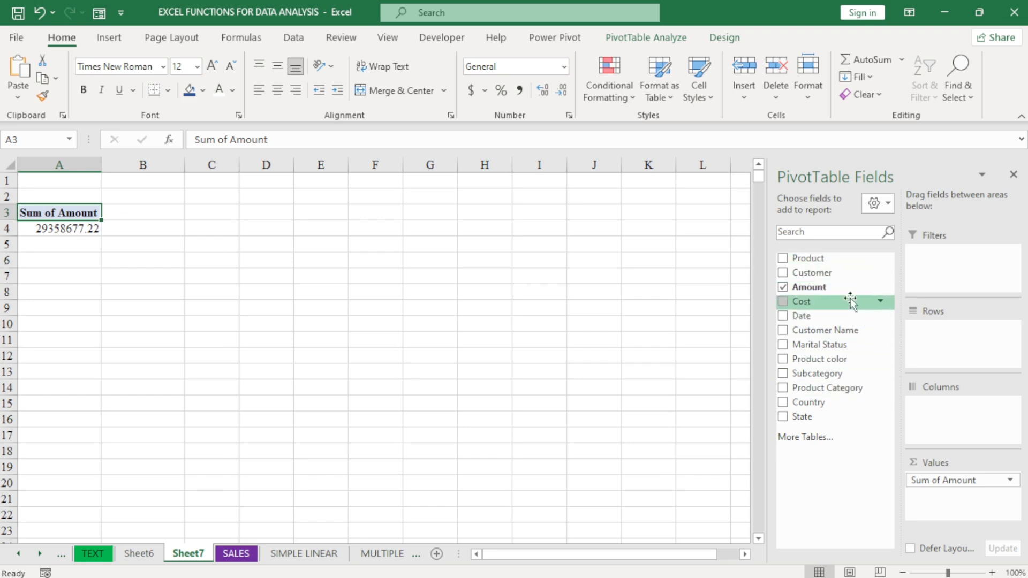
pyautogui.moveTo(834, 275); pyautogui.dragTo(943, 331)
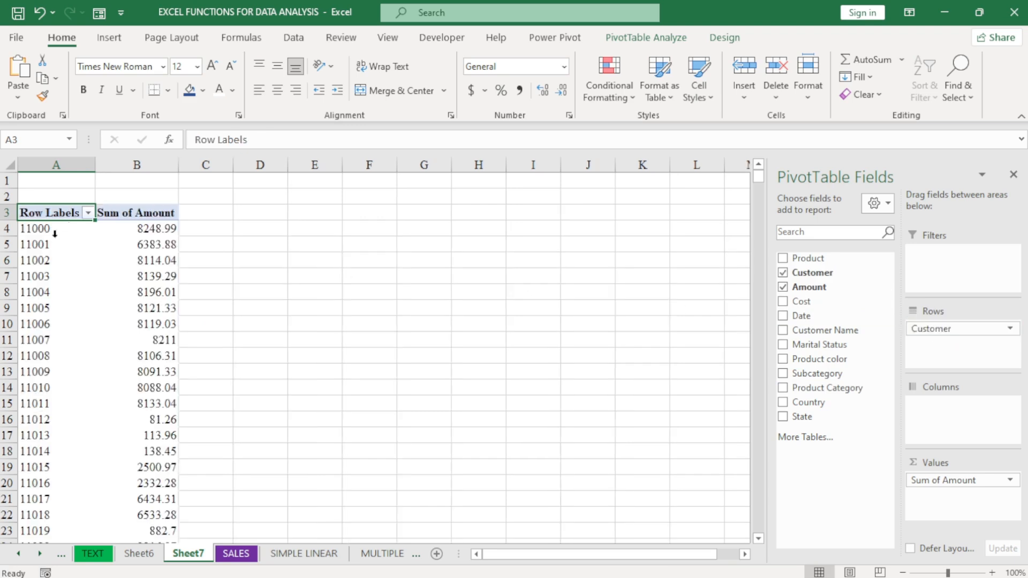
pyautogui.click(39, 241)
pyautogui.click(39, 260)
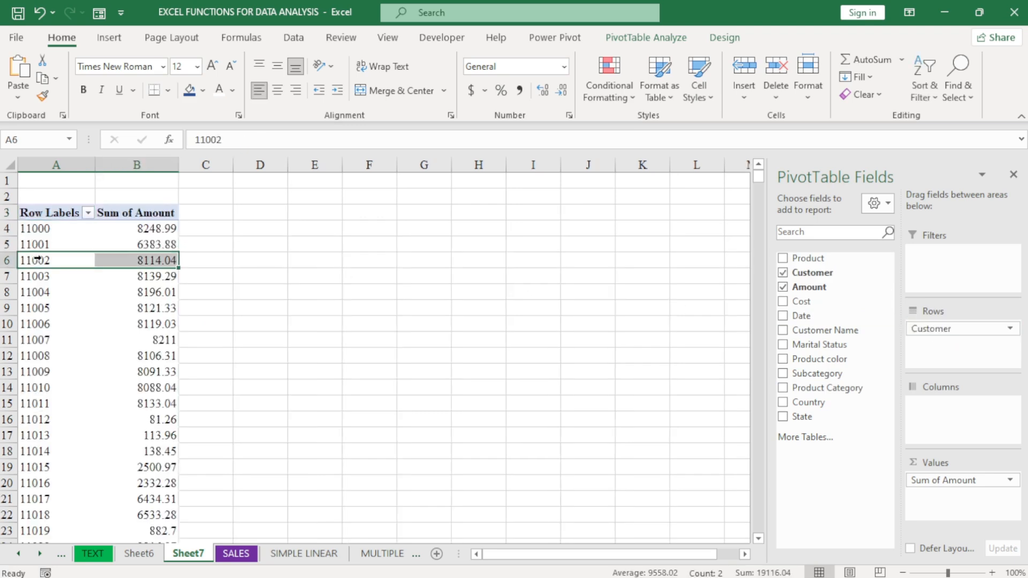
pyautogui.click(36, 277)
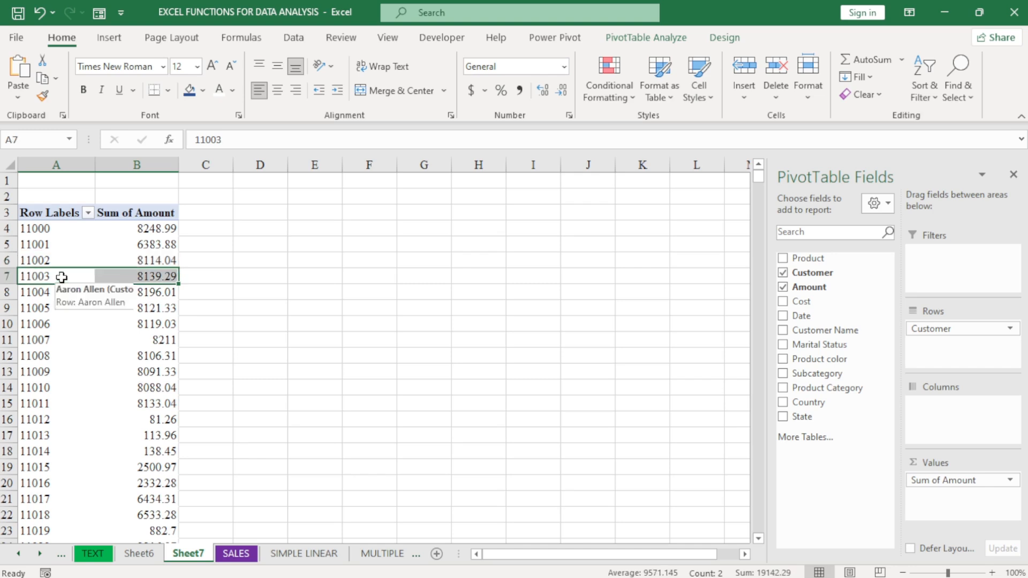
# Group the Customer row numbers into intervals of 1500, keeping the automatic starting and ending values
pyautogui.click(62, 277)
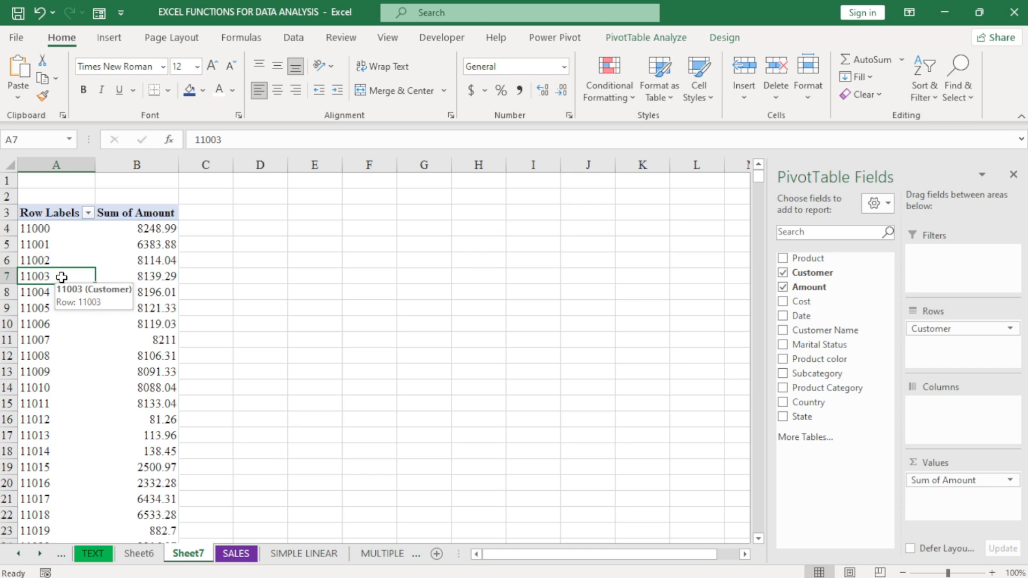
pyautogui.moveTo(759, 178)
pyautogui.mouseDown()
pyautogui.moveTo(763, 224)
pyautogui.moveTo(760, 174)
pyautogui.mouseUp()
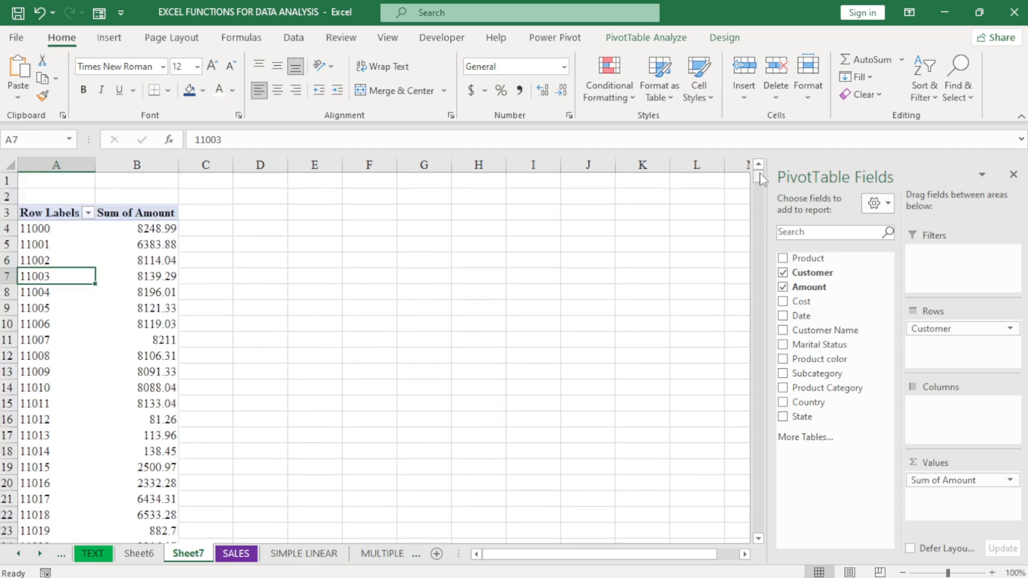
pyautogui.rightClick(54, 276)
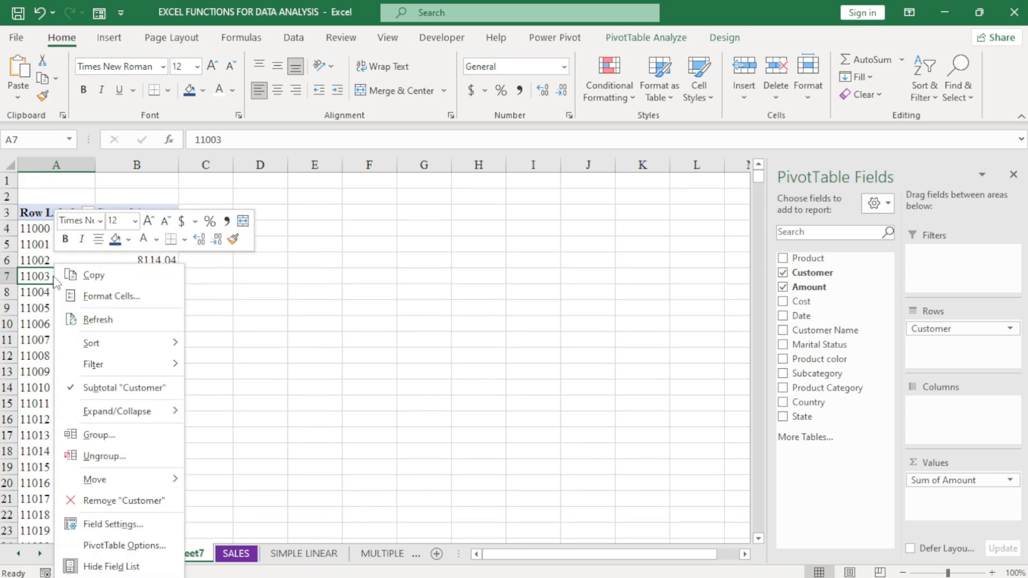
pyautogui.click(97, 435)
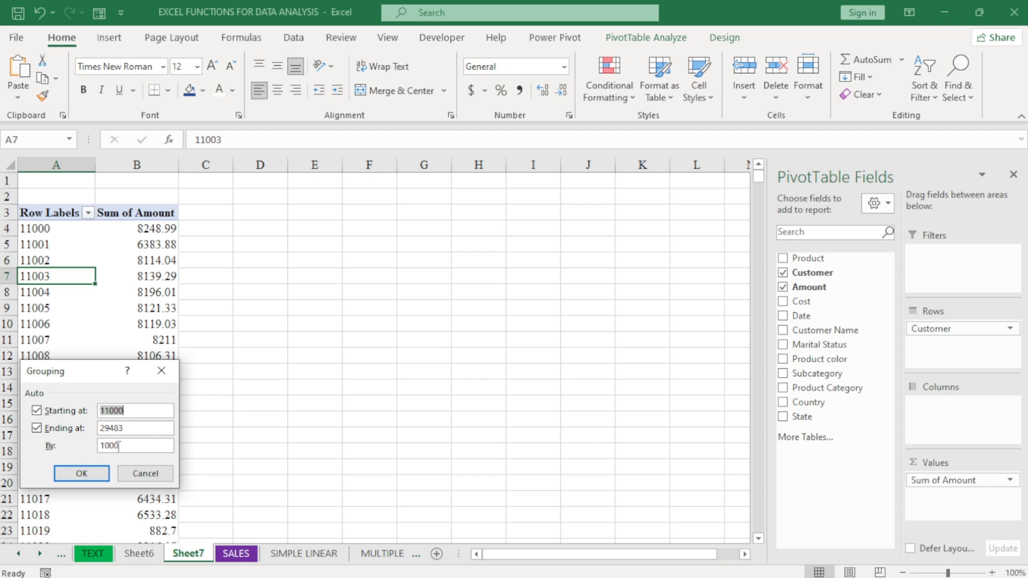
pyautogui.click(110, 445)
pyautogui.press('BackSpace')
pyautogui.write('5')
pyautogui.click(94, 473)
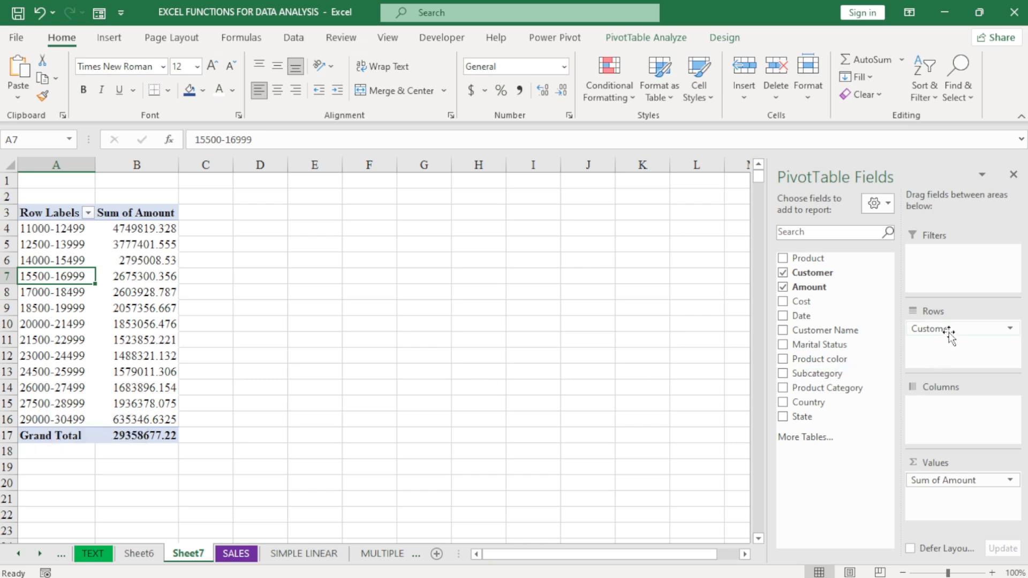
# Replace Customer with Date as the row field of the PivotTable, and expand 2011 and its Qtr3 down to the months
pyautogui.moveTo(951, 332); pyautogui.dragTo(852, 399)
pyautogui.moveTo(821, 316); pyautogui.dragTo(927, 328)
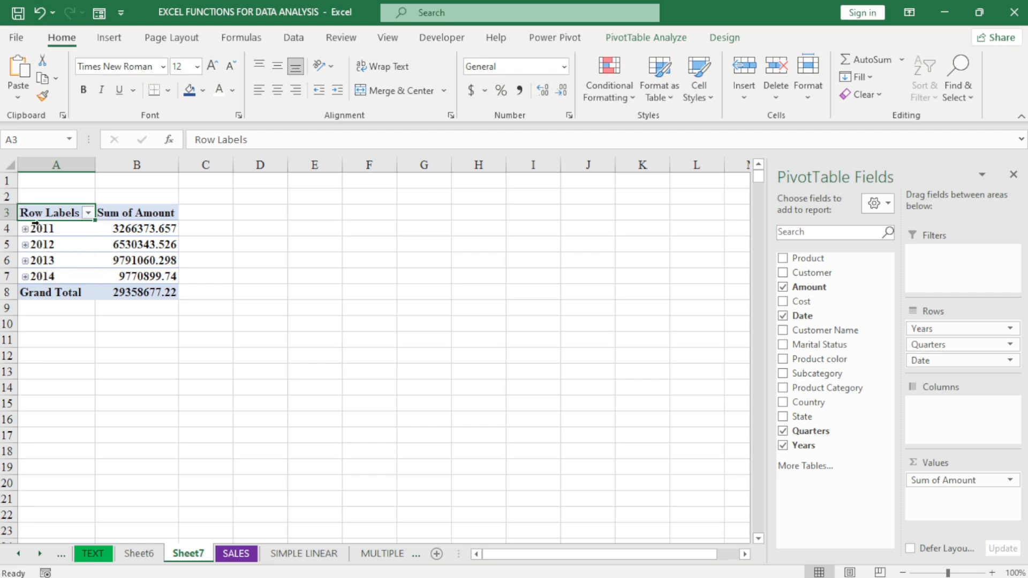
pyautogui.moveTo(154, 234)
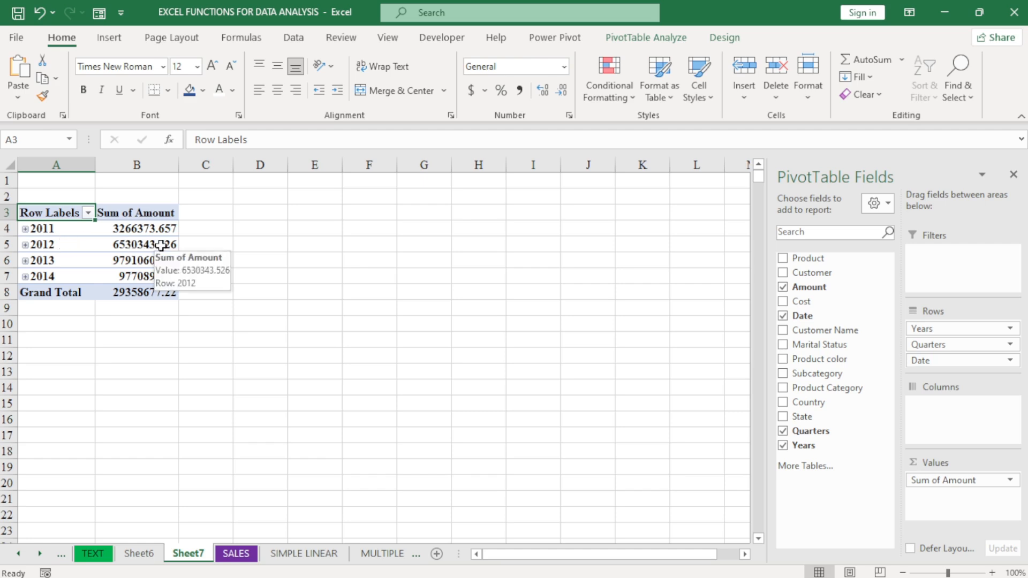
pyautogui.click(25, 229)
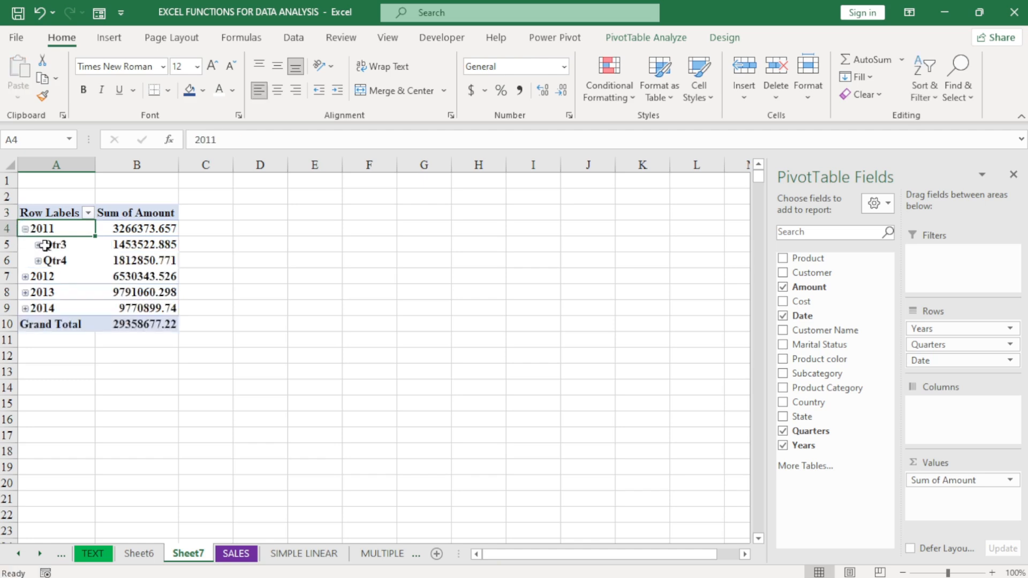
pyautogui.click(38, 244)
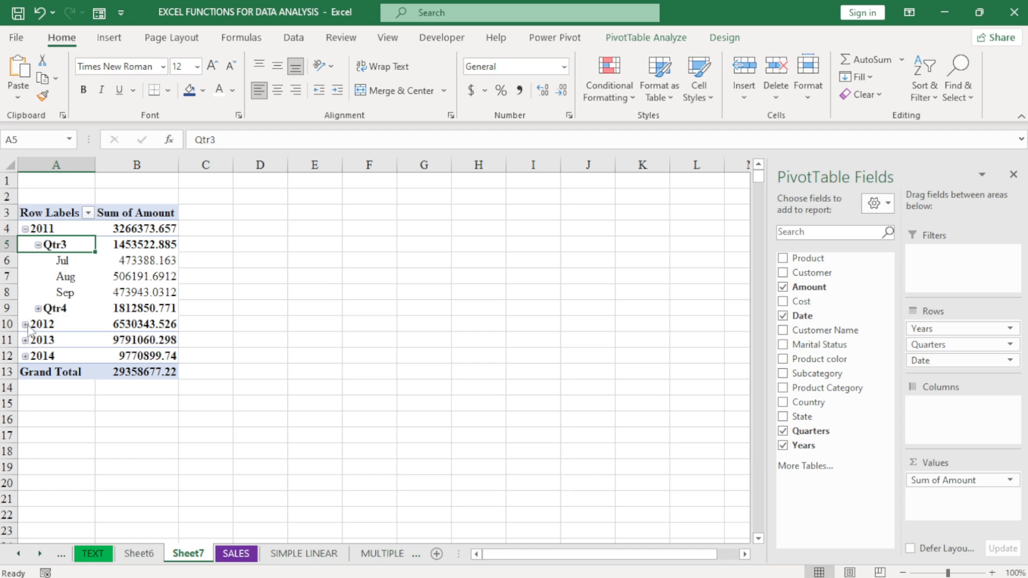
# Expand 2012 to view its quarters, and collapse the 2012 and 2011 rows back to year level
pyautogui.click(25, 324)
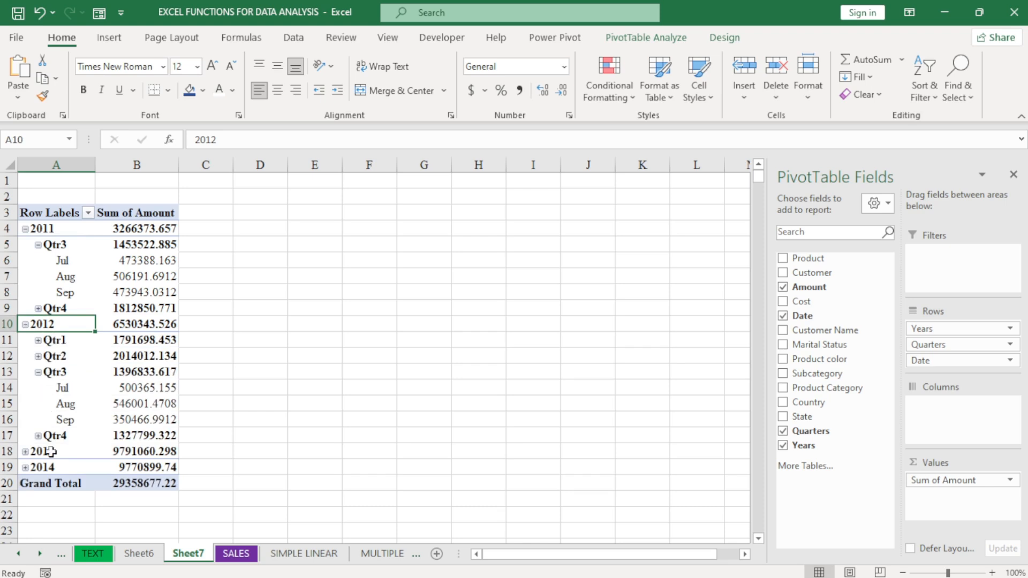
pyautogui.click(25, 325)
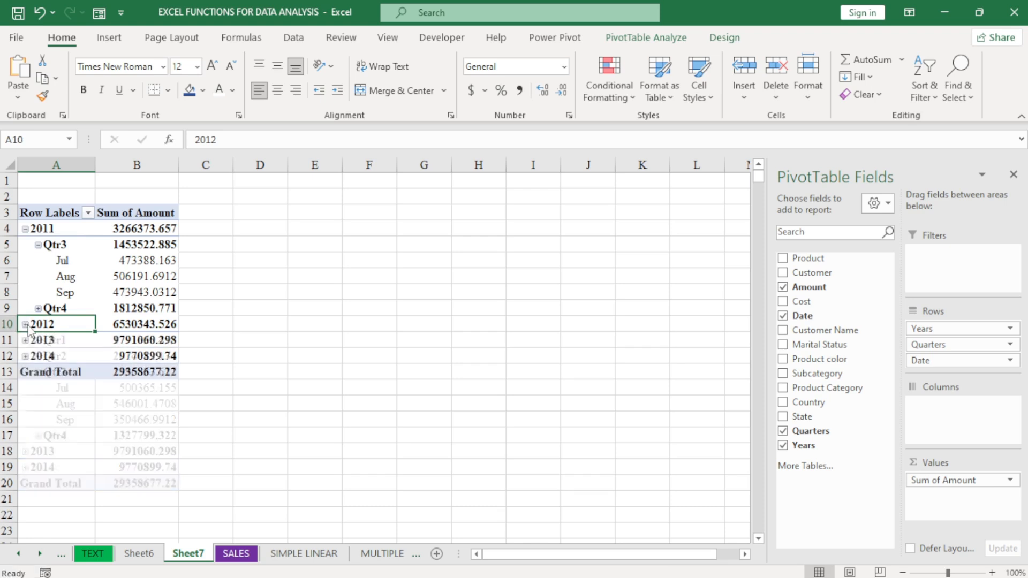
pyautogui.click(25, 229)
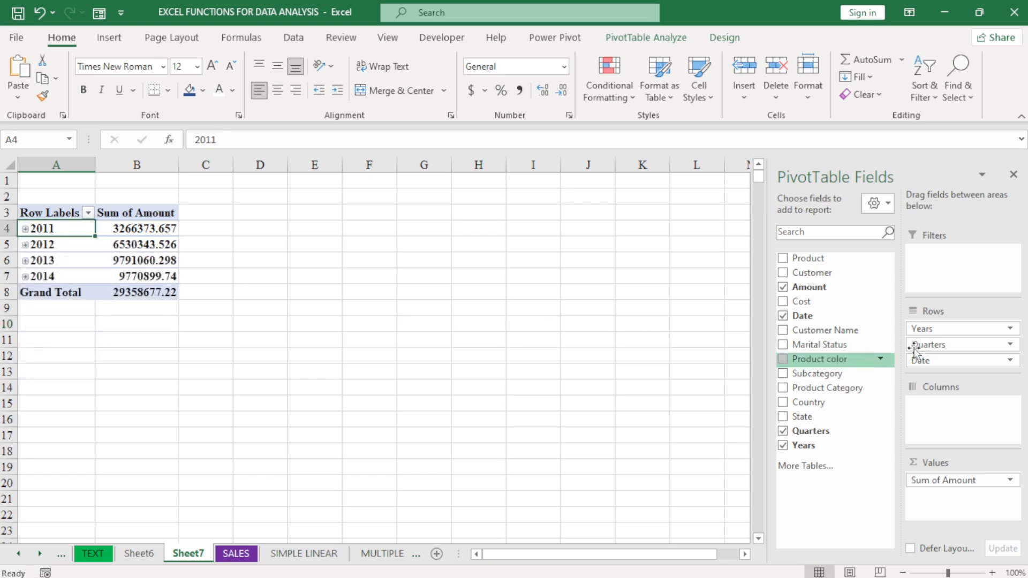
# Remove Quarters and Date from the PivotTable rows, keeping only Years as the row field
pyautogui.moveTo(944, 345); pyautogui.dragTo(663, 393)
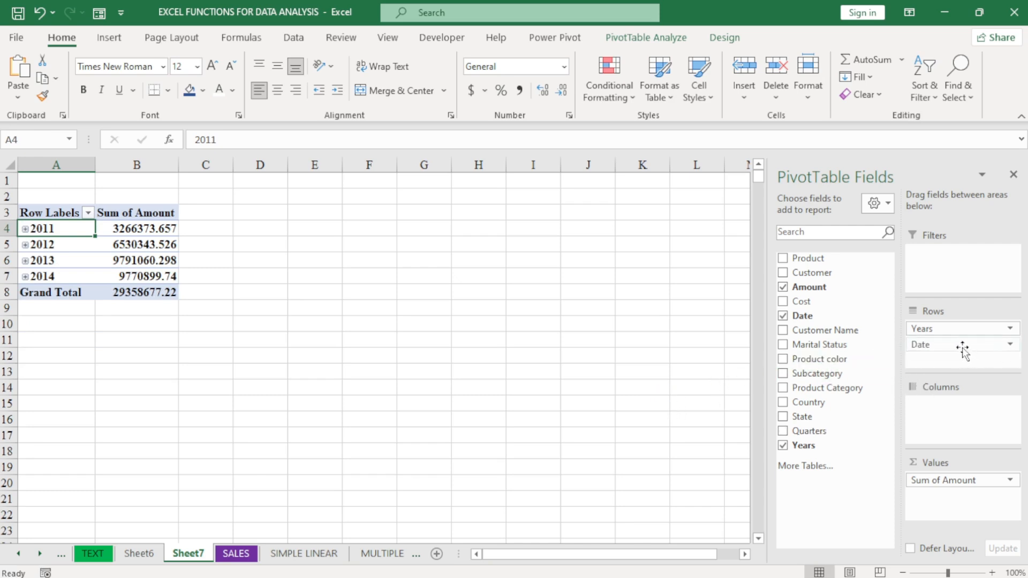
pyautogui.click(25, 228)
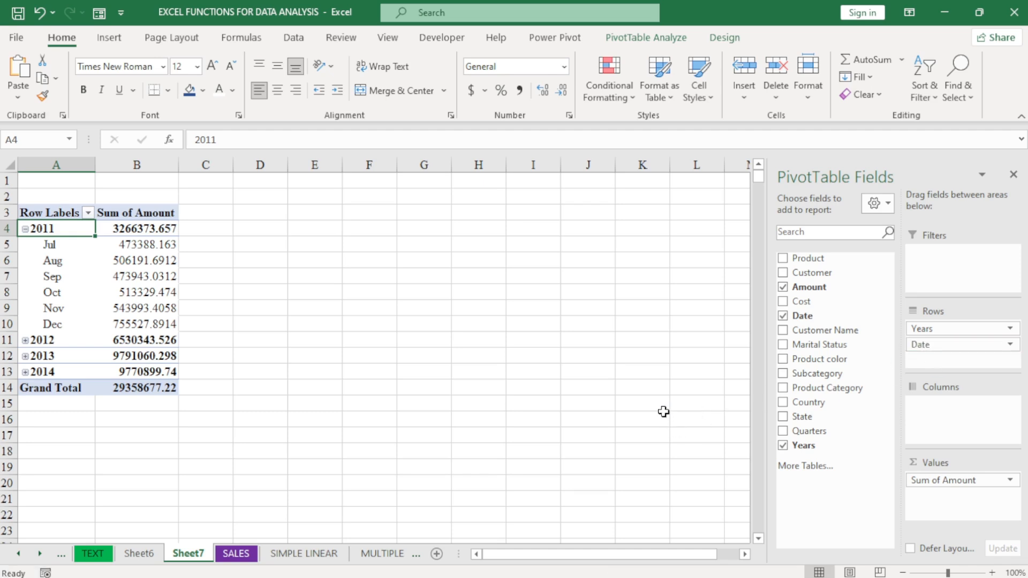
pyautogui.moveTo(663, 411); pyautogui.dragTo(662, 412)
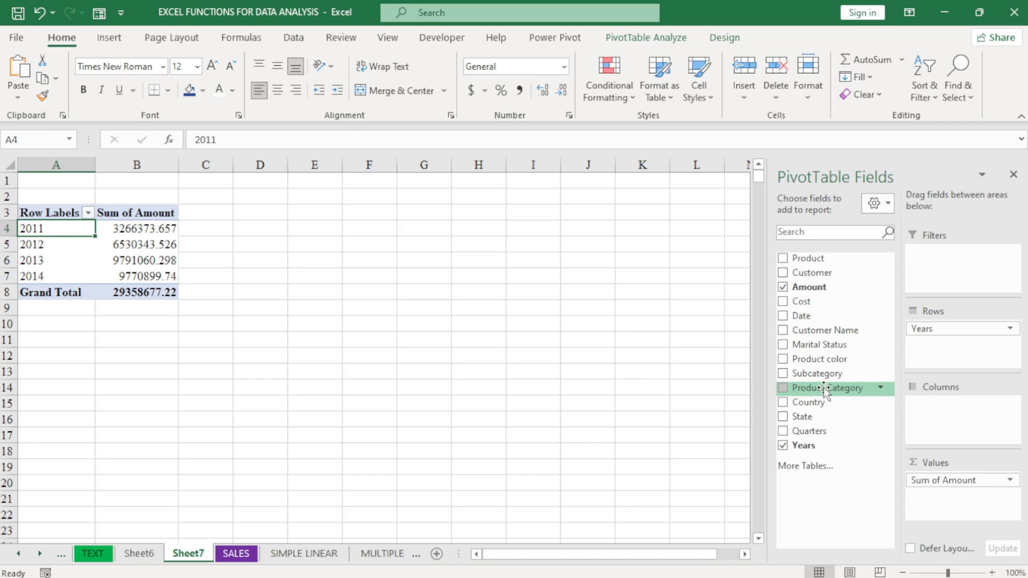
# Add Product Category as the column field and State as the report filter of the PivotTable
pyautogui.moveTo(825, 388); pyautogui.dragTo(953, 407)
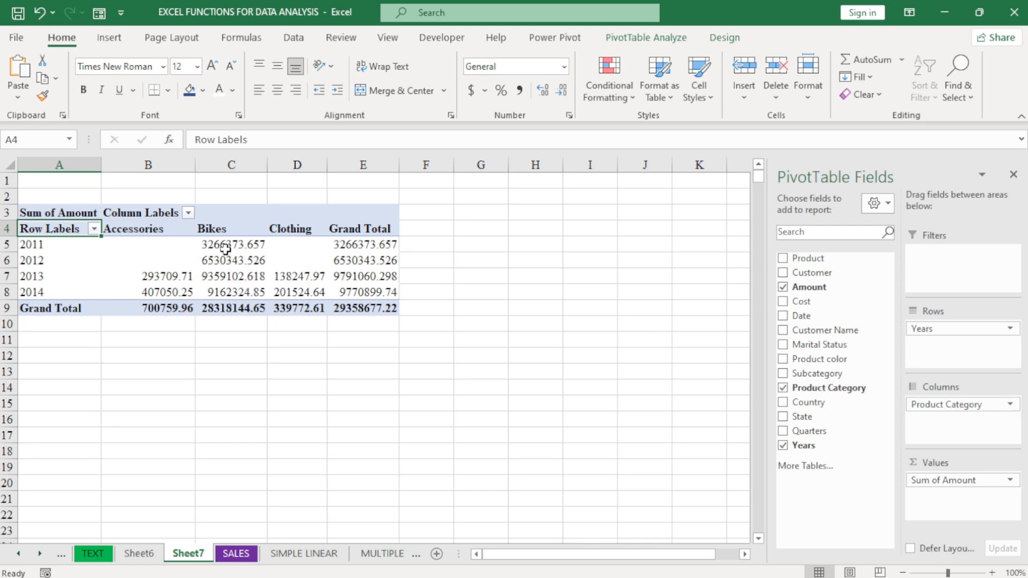
pyautogui.moveTo(205, 245)
pyautogui.moveTo(239, 282)
pyautogui.moveTo(278, 287)
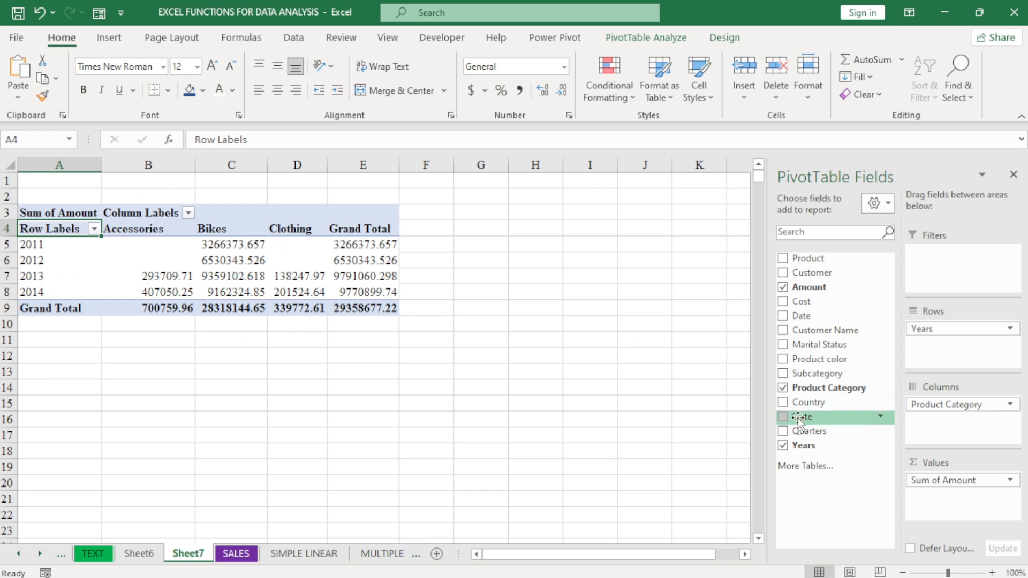
pyautogui.moveTo(801, 419); pyautogui.dragTo(938, 256)
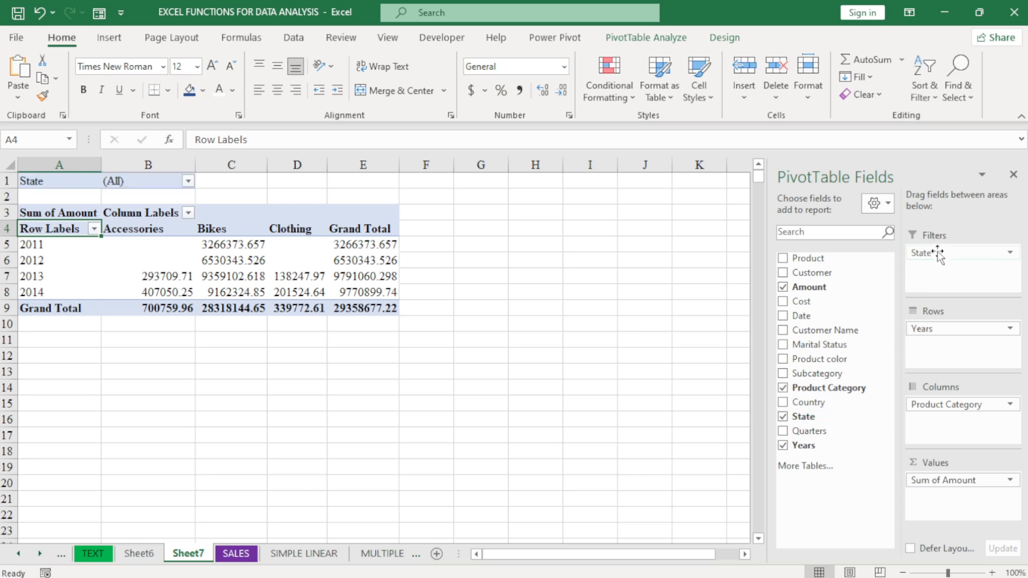
# Filter the PivotTable by the State Arizona using the report filter
pyautogui.click(188, 182)
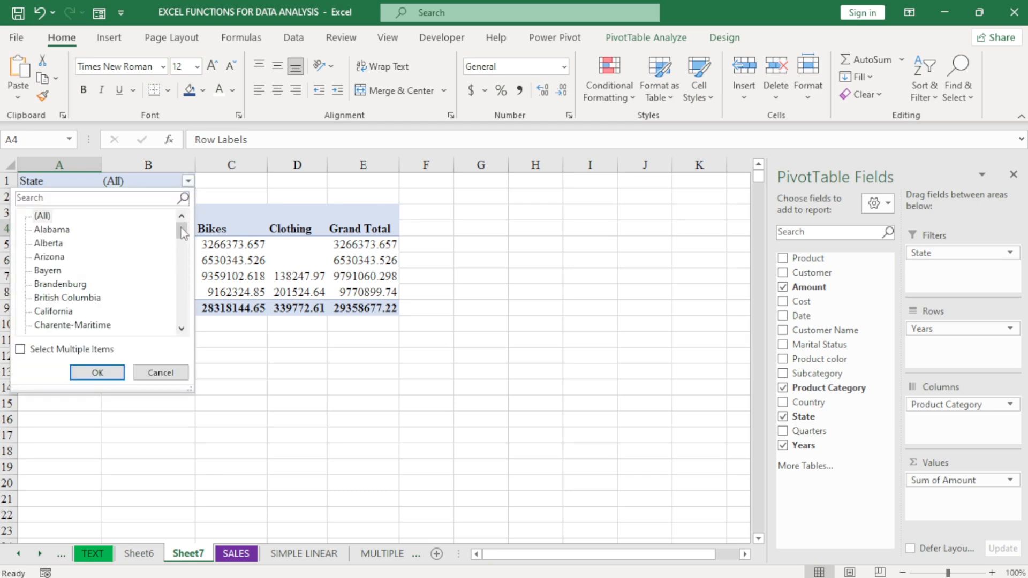
pyautogui.moveTo(182, 228); pyautogui.dragTo(184, 214)
pyautogui.click(52, 258)
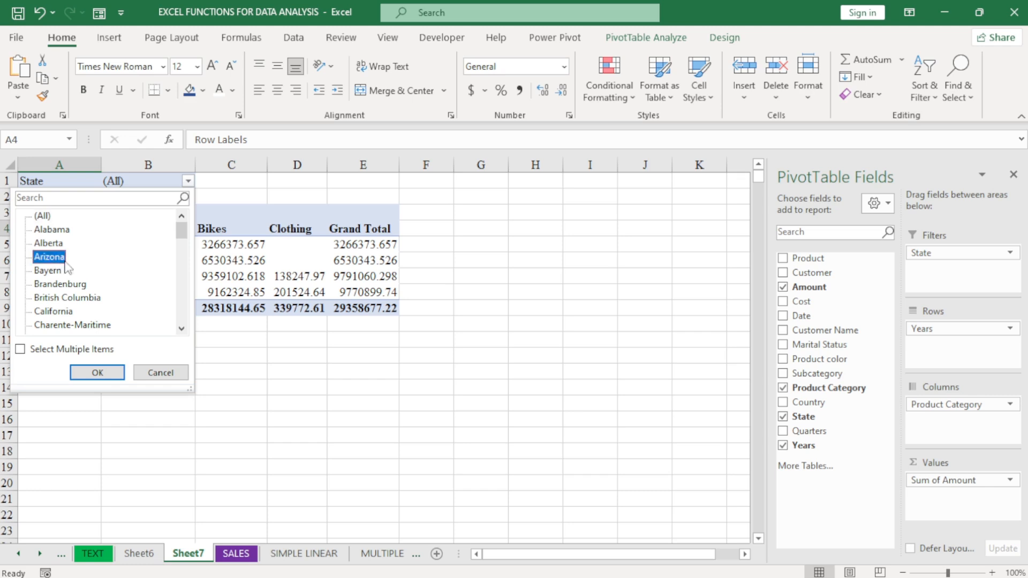
pyautogui.click(98, 374)
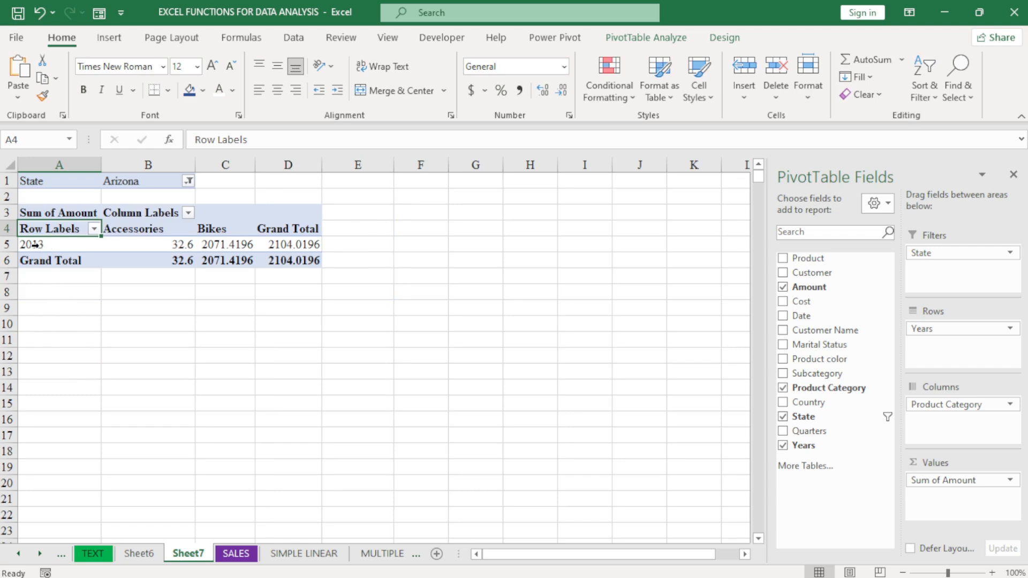
pyautogui.moveTo(173, 247)
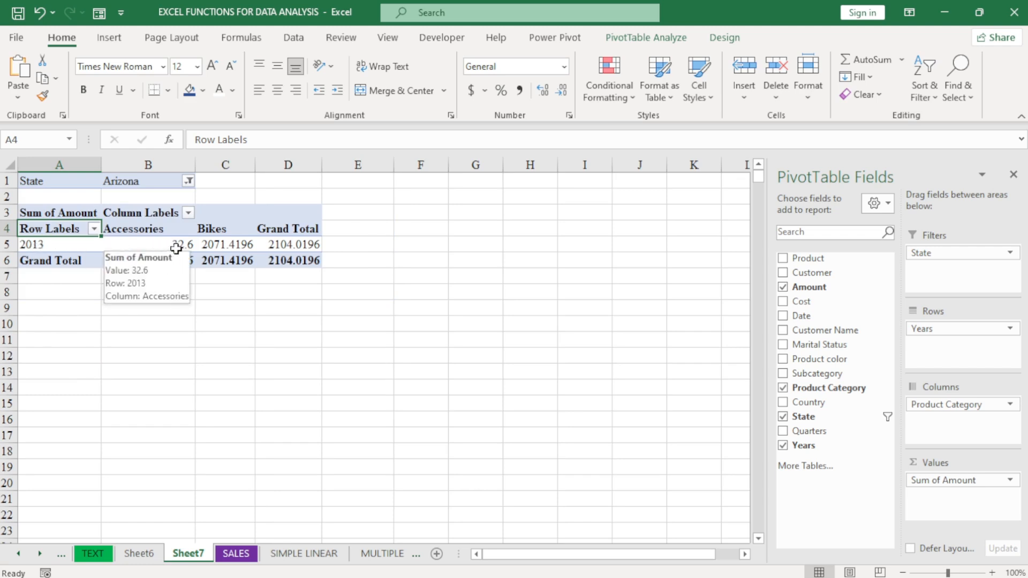
# Change the State report filter to California
pyautogui.click(189, 181)
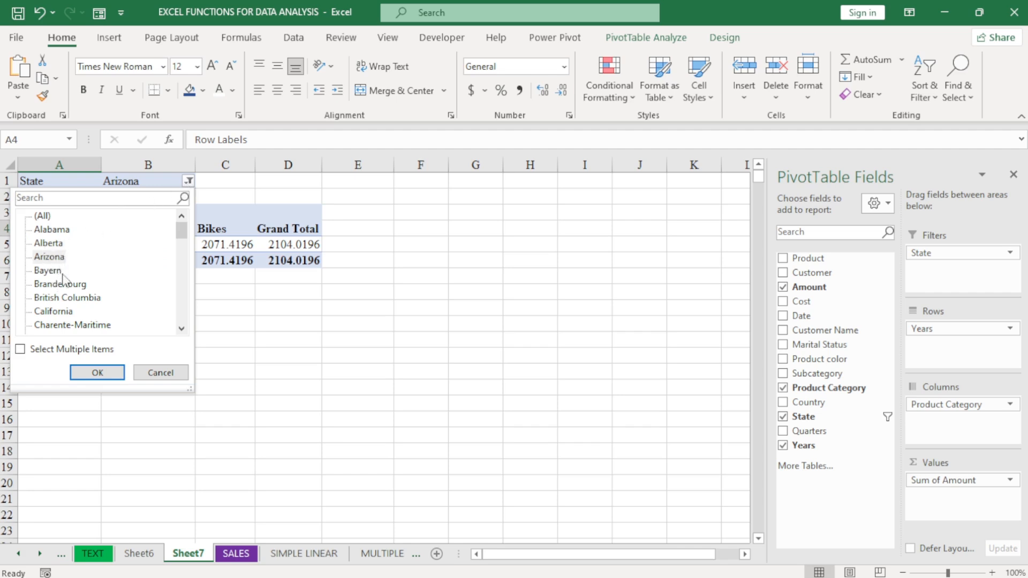
pyautogui.click(54, 312)
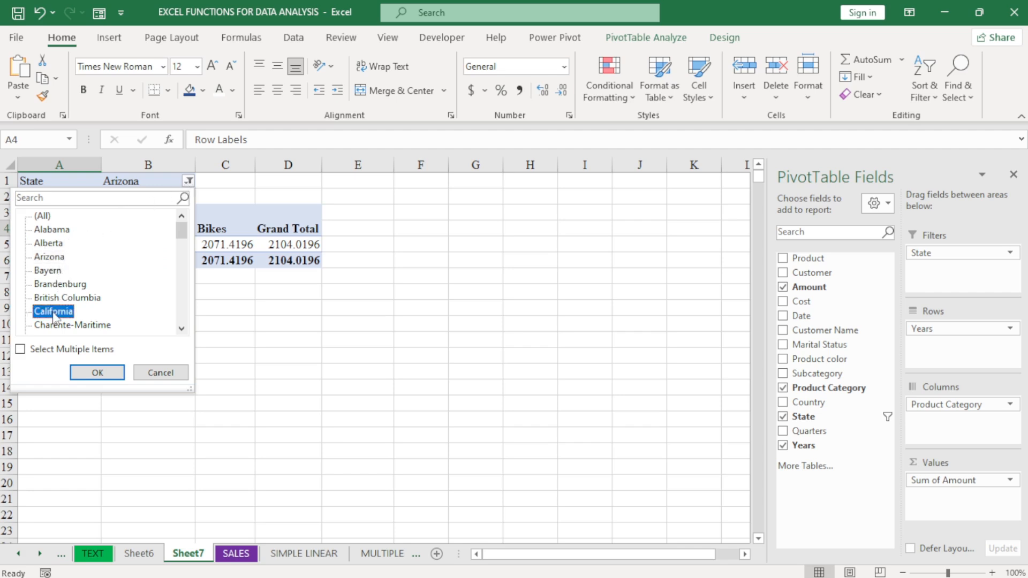
pyautogui.click(111, 373)
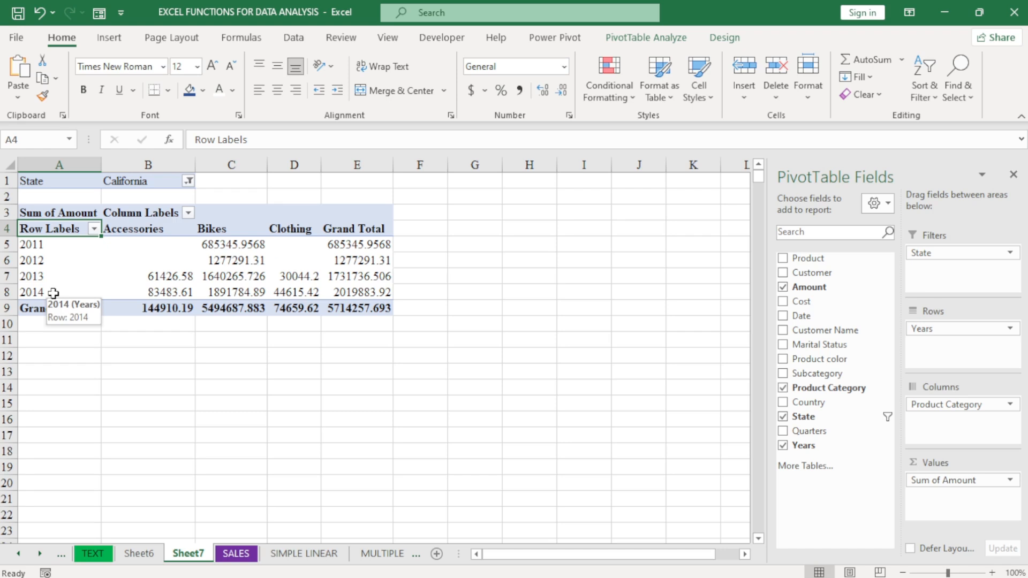
# Allow multiple items in the State report filter, and add Arizona, England, Florida and Georgia to California
pyautogui.click(189, 181)
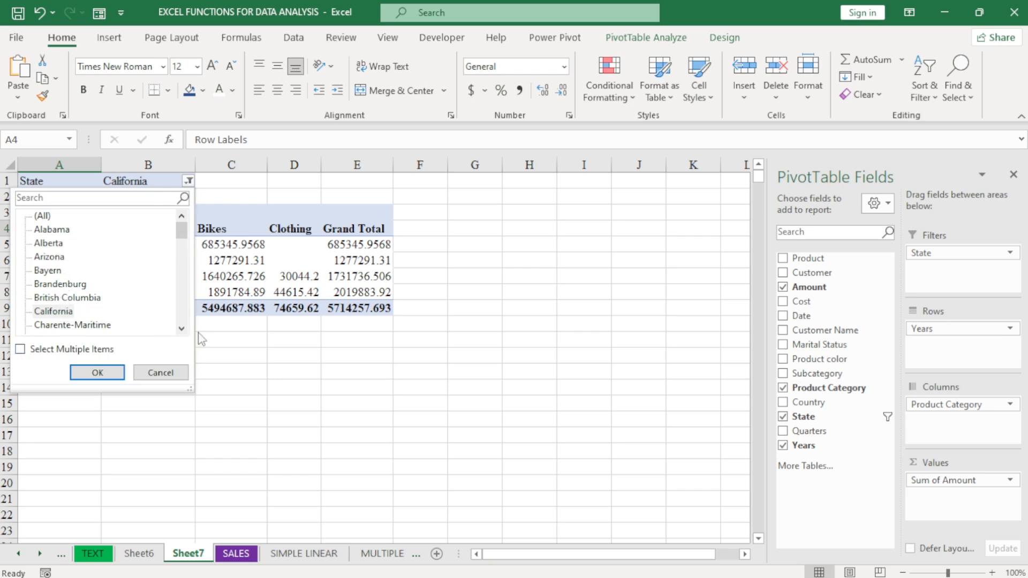
pyautogui.click(181, 329)
pyautogui.click(181, 328)
pyautogui.click(182, 329)
pyautogui.click(181, 329)
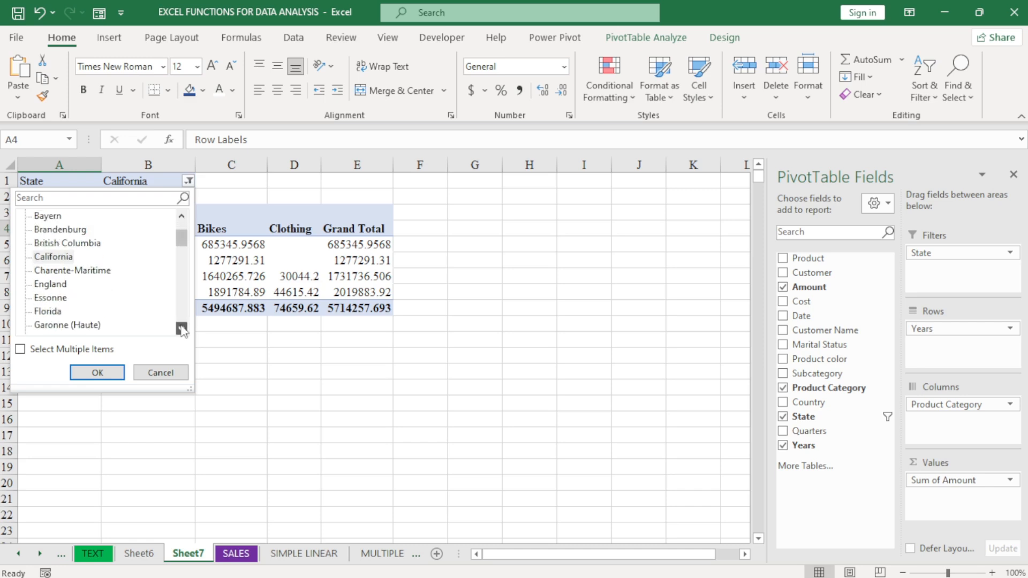
pyautogui.click(182, 329)
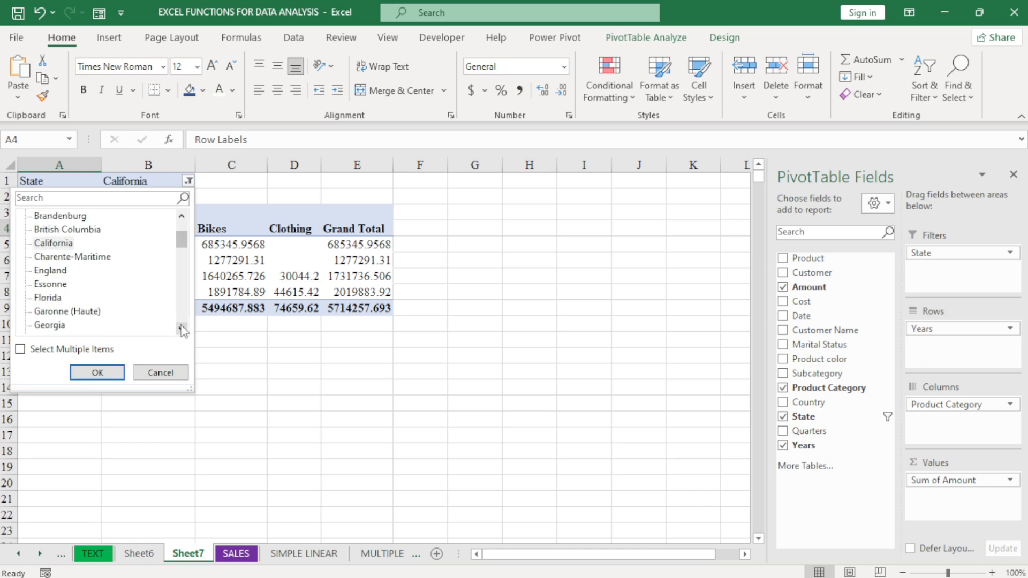
pyautogui.click(21, 350)
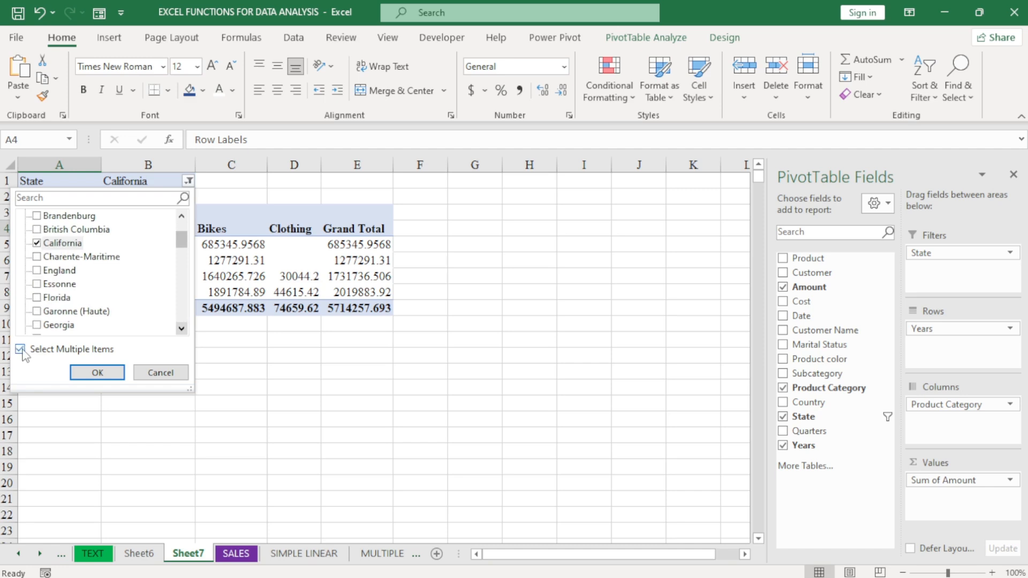
pyautogui.click(37, 325)
pyautogui.click(37, 298)
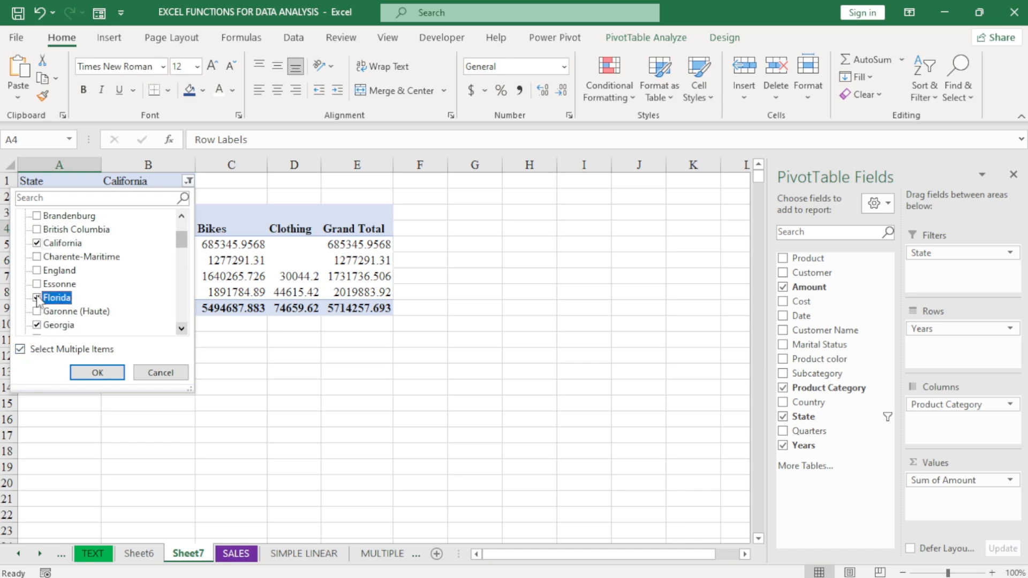
pyautogui.click(37, 271)
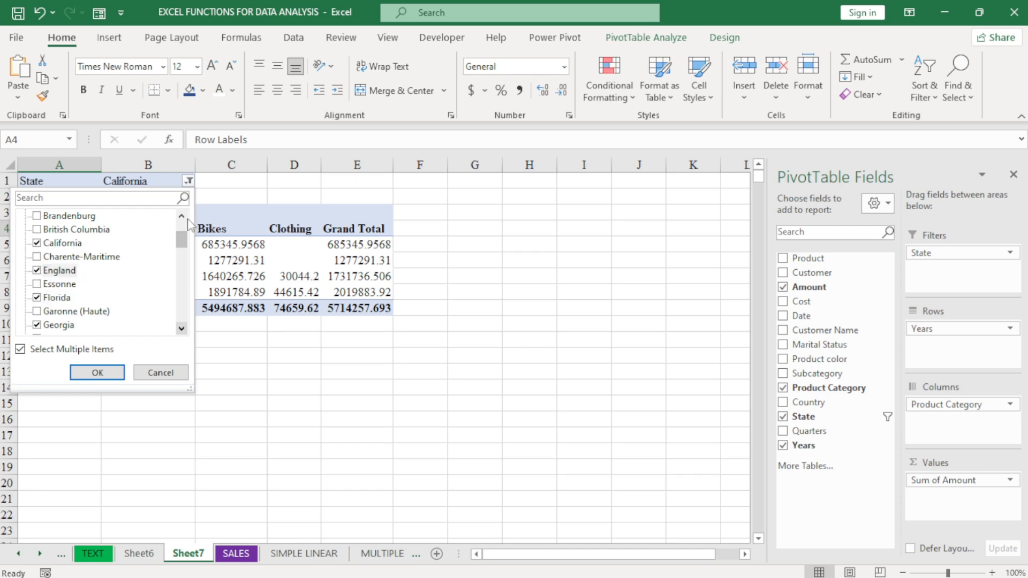
pyautogui.click(181, 216)
pyautogui.click(182, 217)
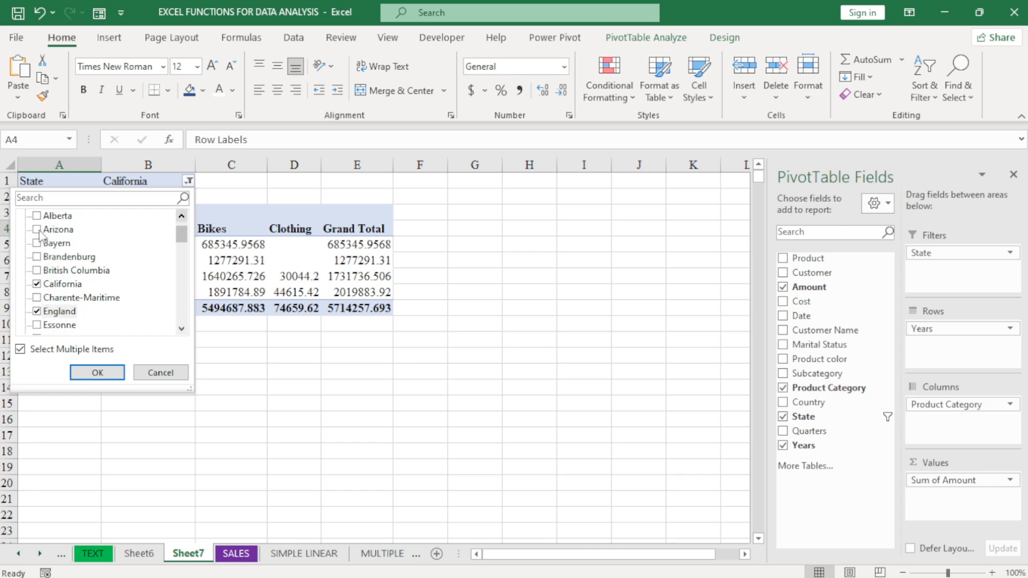
pyautogui.click(37, 230)
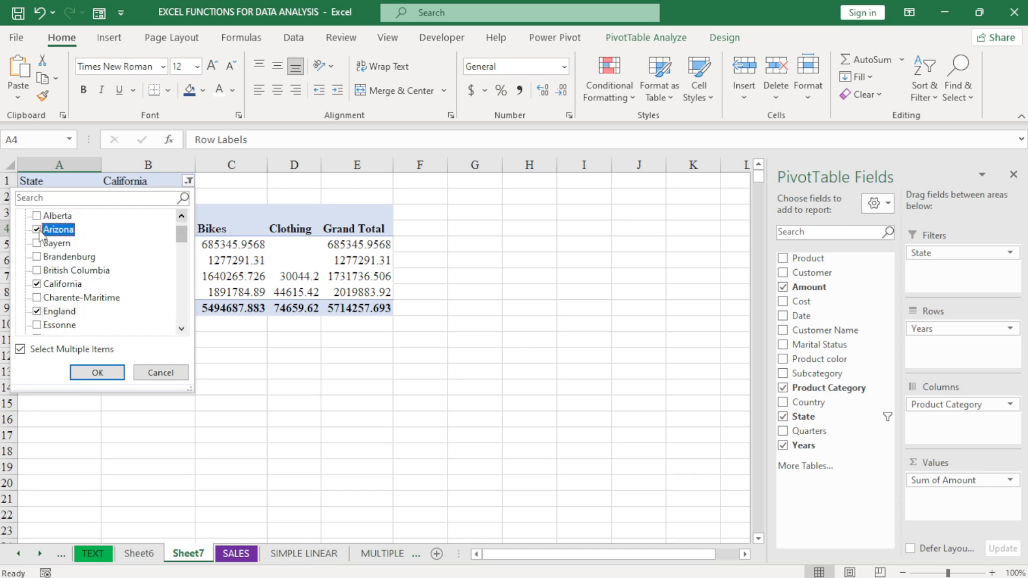
pyautogui.click(96, 373)
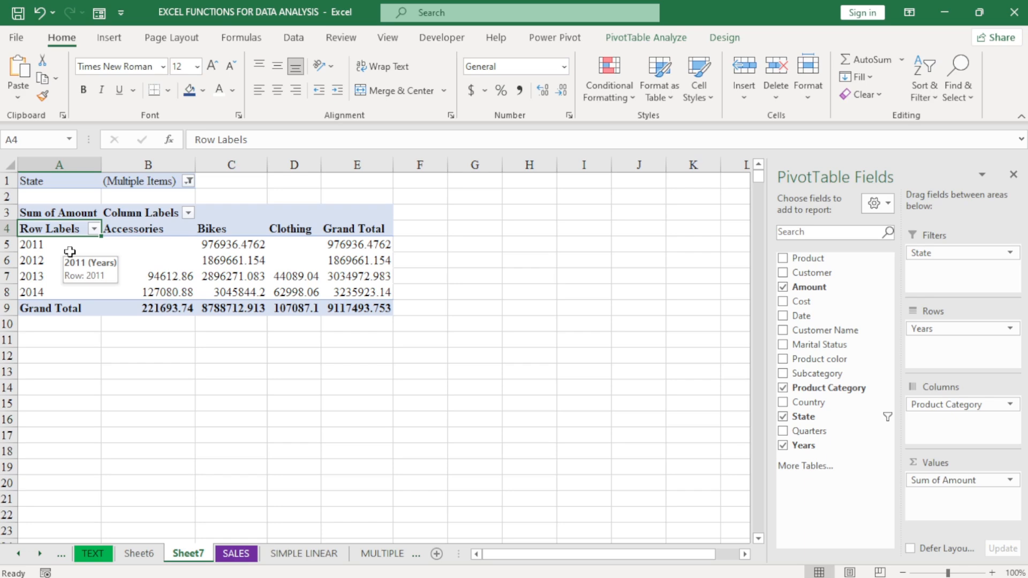
# Insert slicers for State and Subcategory for the PivotTable
pyautogui.click(184, 274)
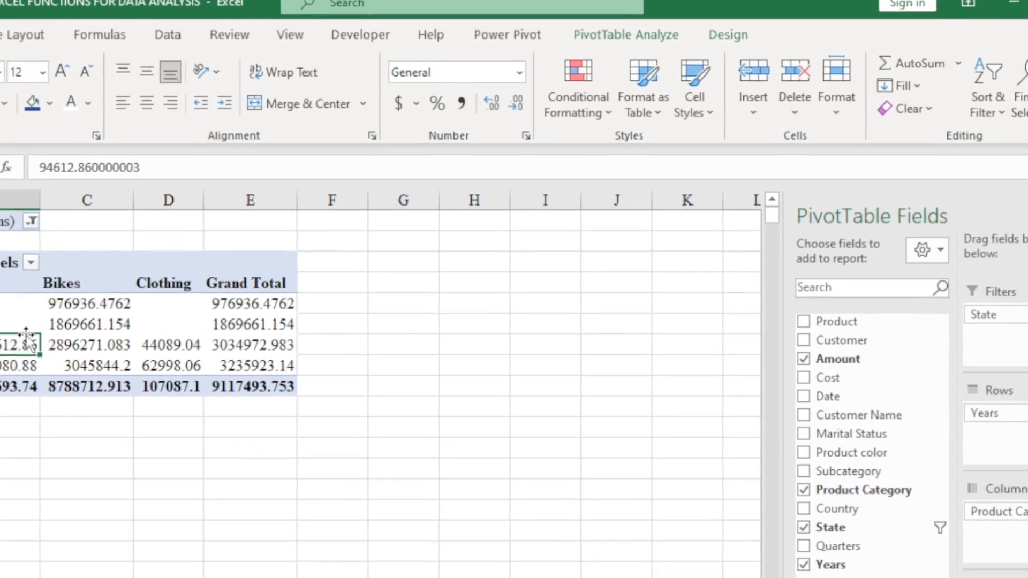
pyautogui.click(619, 37)
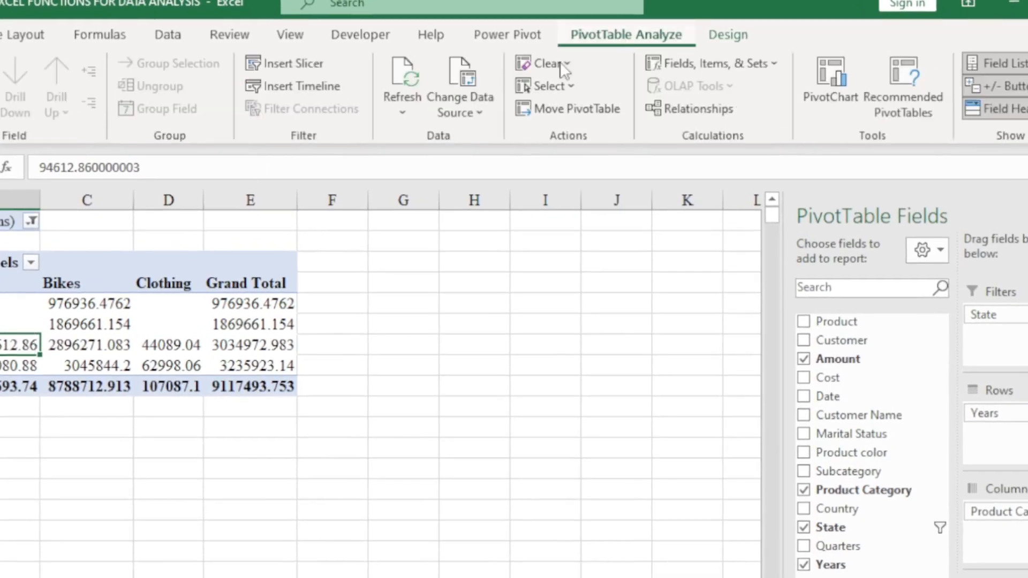
pyautogui.click(303, 64)
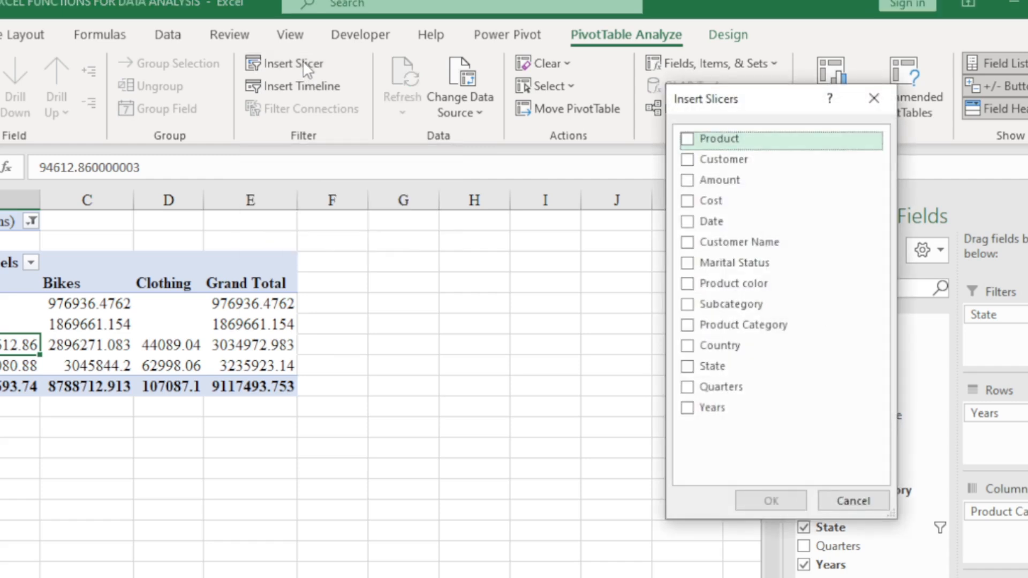
pyautogui.click(688, 366)
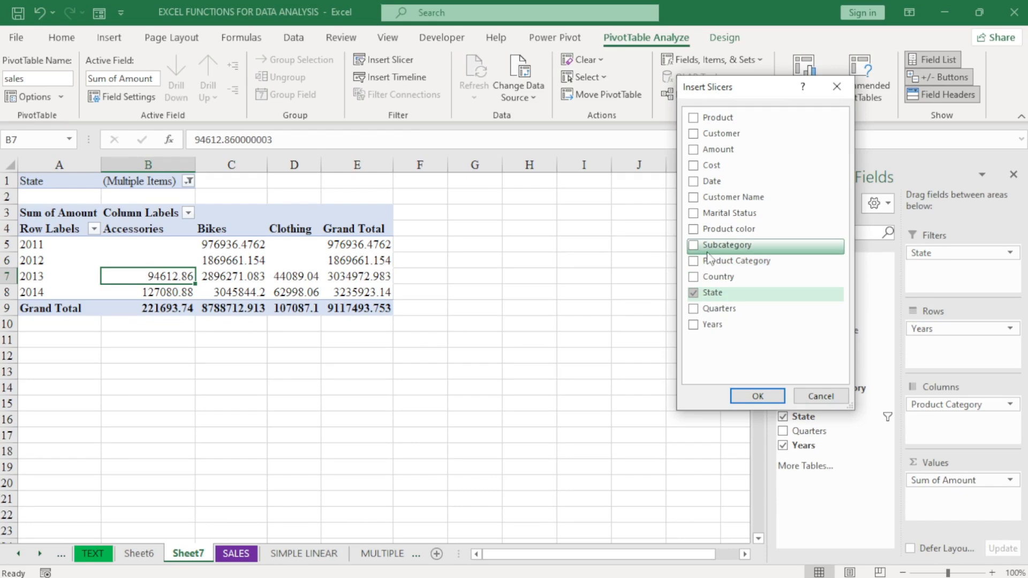
pyautogui.click(695, 246)
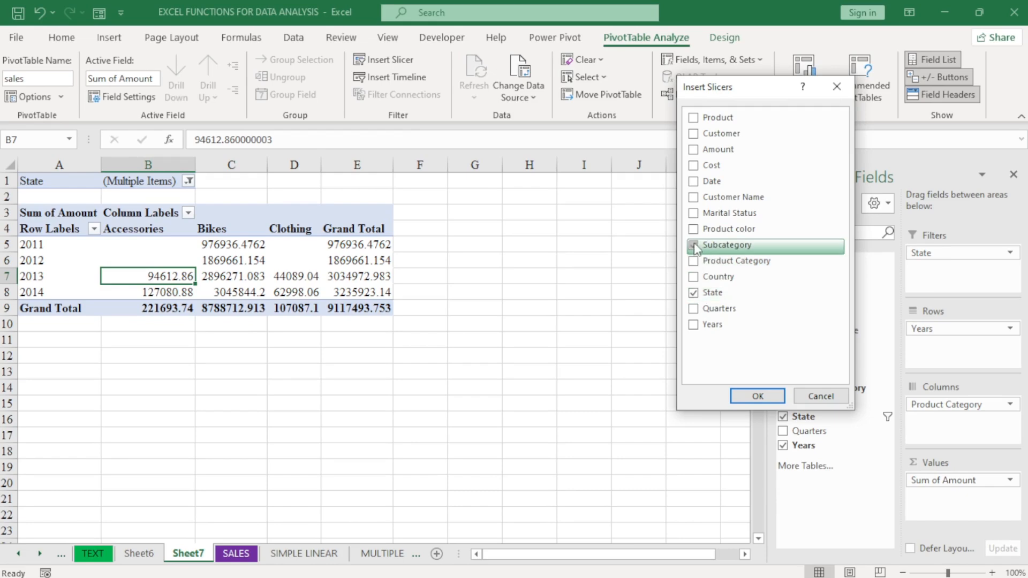
pyautogui.click(768, 399)
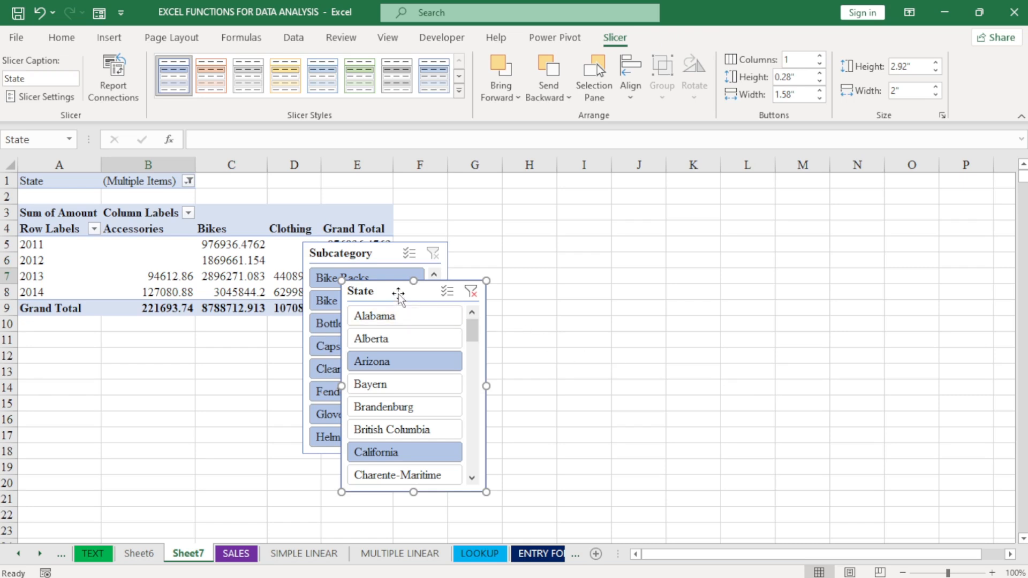
# Arrange the Subcategory and State slicers side by side below the PivotTable, State 2.7" wide, and apply the light gray style to the State slicer
pyautogui.moveTo(399, 294); pyautogui.dragTo(556, 268)
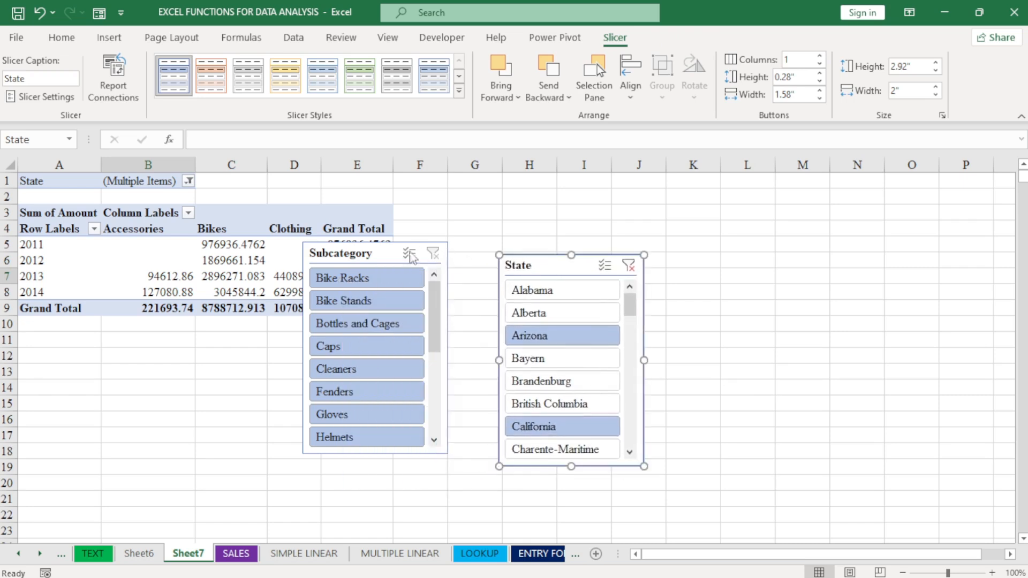
pyautogui.moveTo(411, 258); pyautogui.dragTo(416, 302)
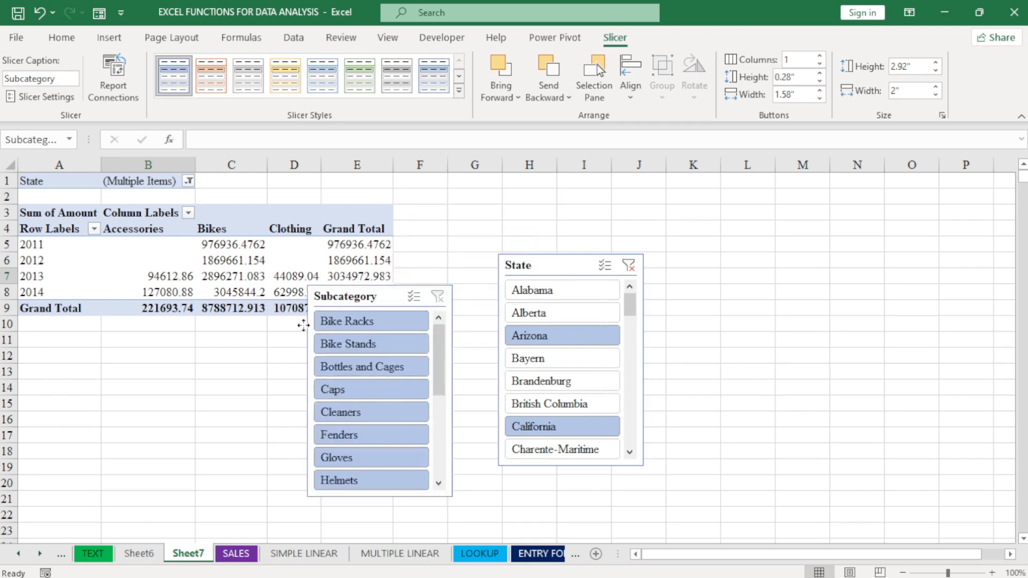
pyautogui.moveTo(304, 325); pyautogui.dragTo(36, 328)
pyautogui.moveTo(343, 423); pyautogui.dragTo(392, 422)
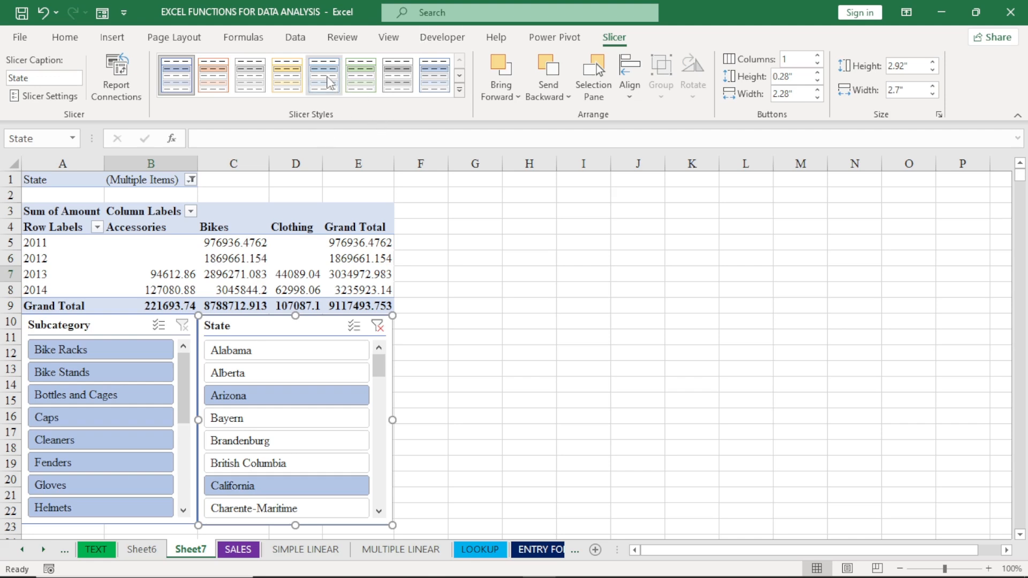
pyautogui.click(251, 86)
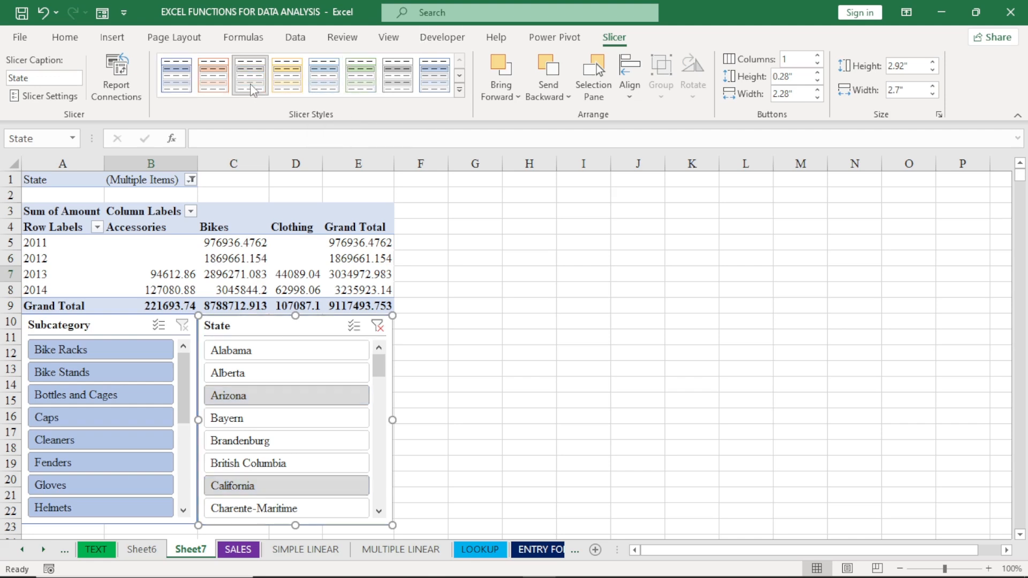
# Apply the light yellow style to the State slicer and the light orange style to the Subcategory slicer
pyautogui.click(296, 85)
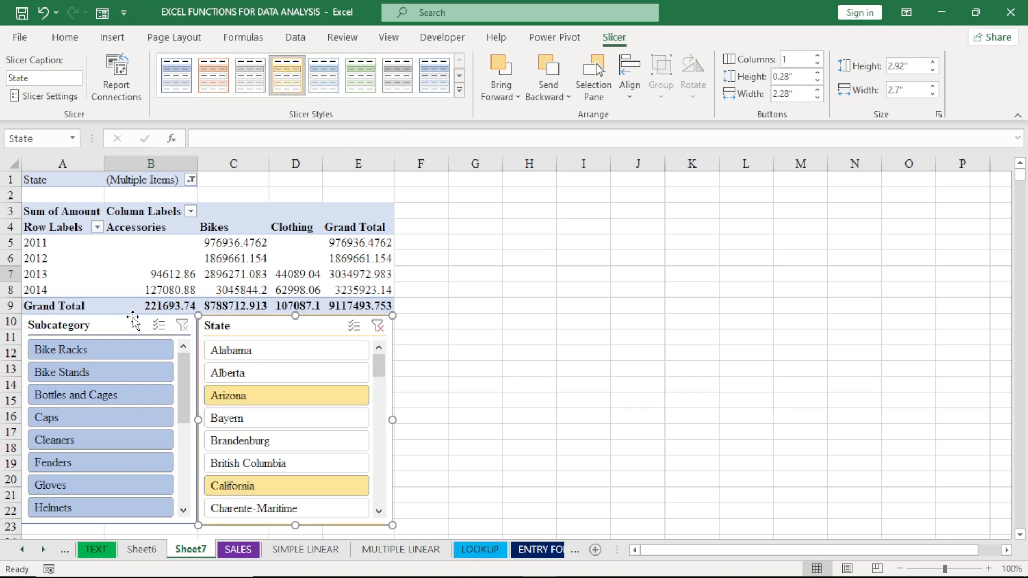
pyautogui.click(122, 328)
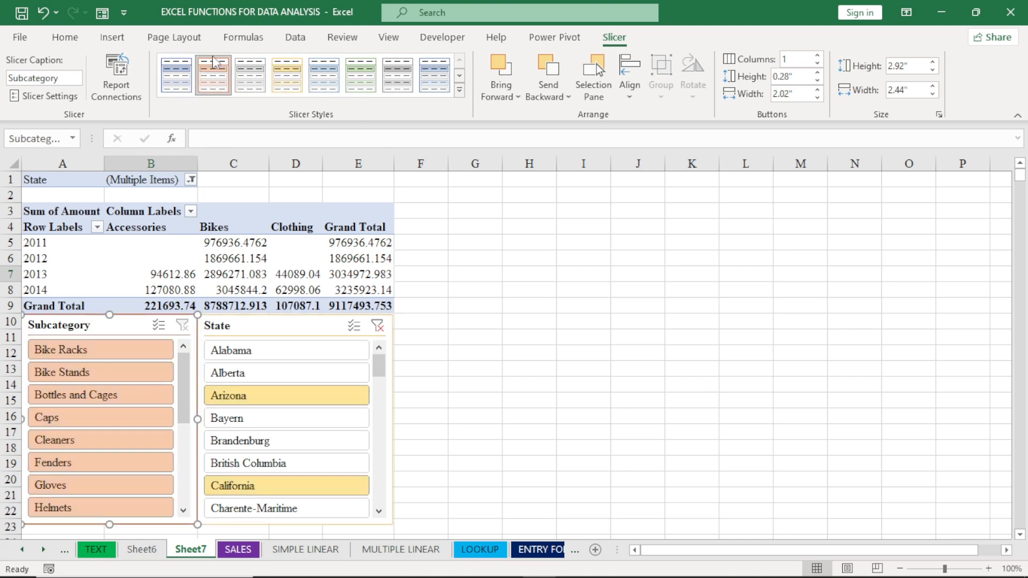
pyautogui.click(215, 70)
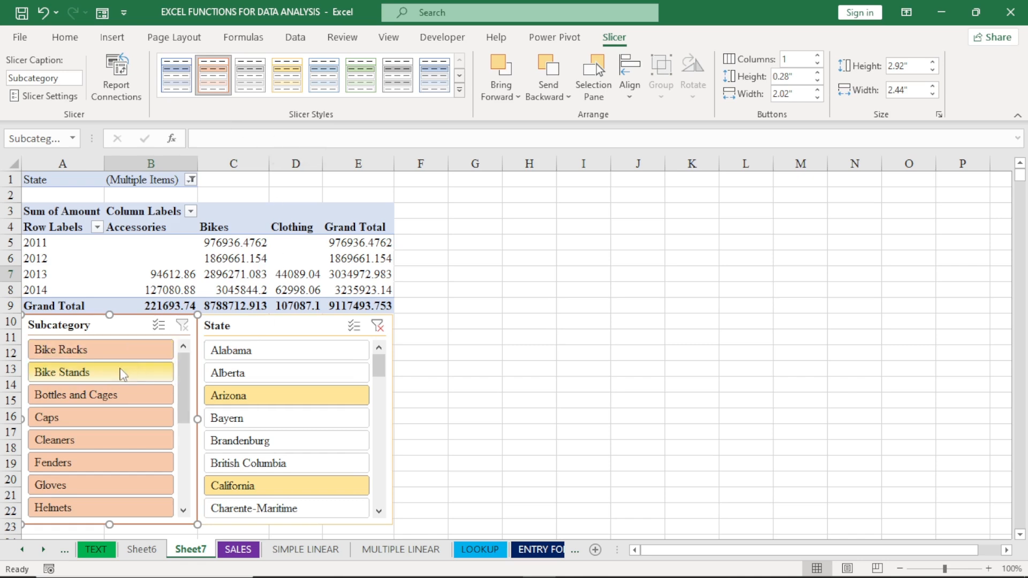
# Filter the PivotTable to Bottles and Cages with the Subcategory slicer
pyautogui.click(62, 399)
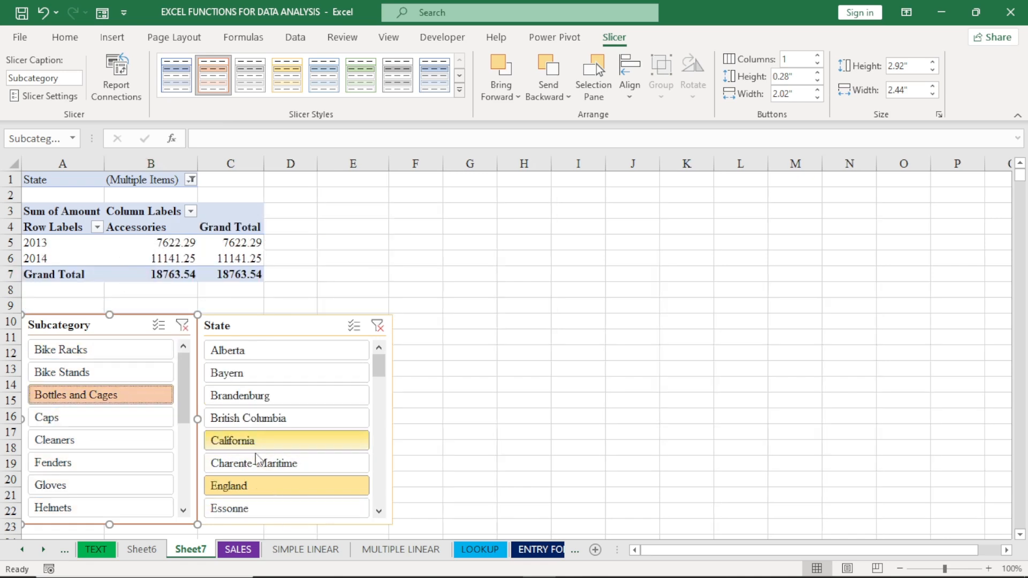
pyautogui.click(255, 463)
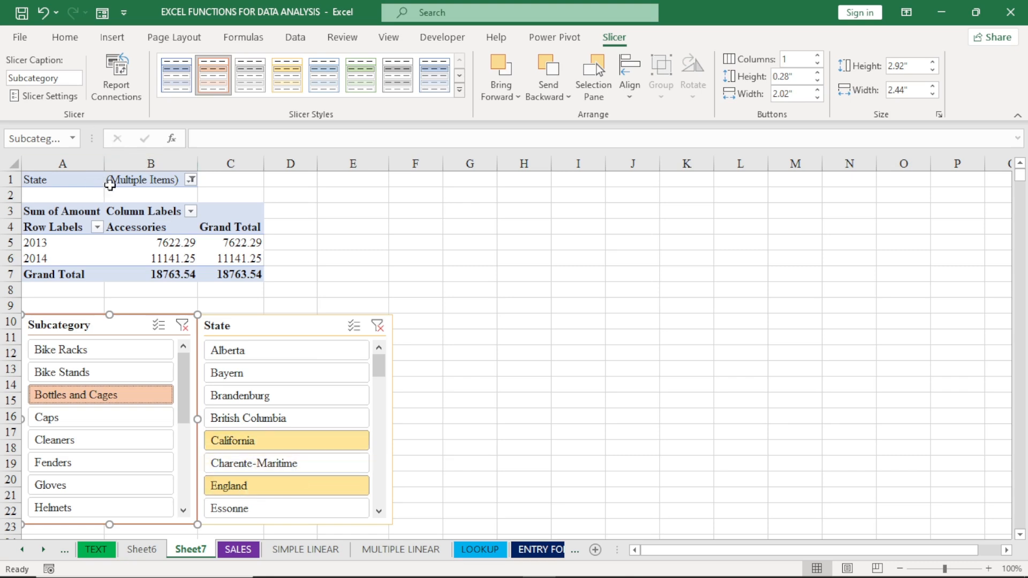
# Remove State from the PivotTable's report filter area and clear the filters of the State and Subcategory slicers
pyautogui.click(100, 247)
pyautogui.click(127, 255)
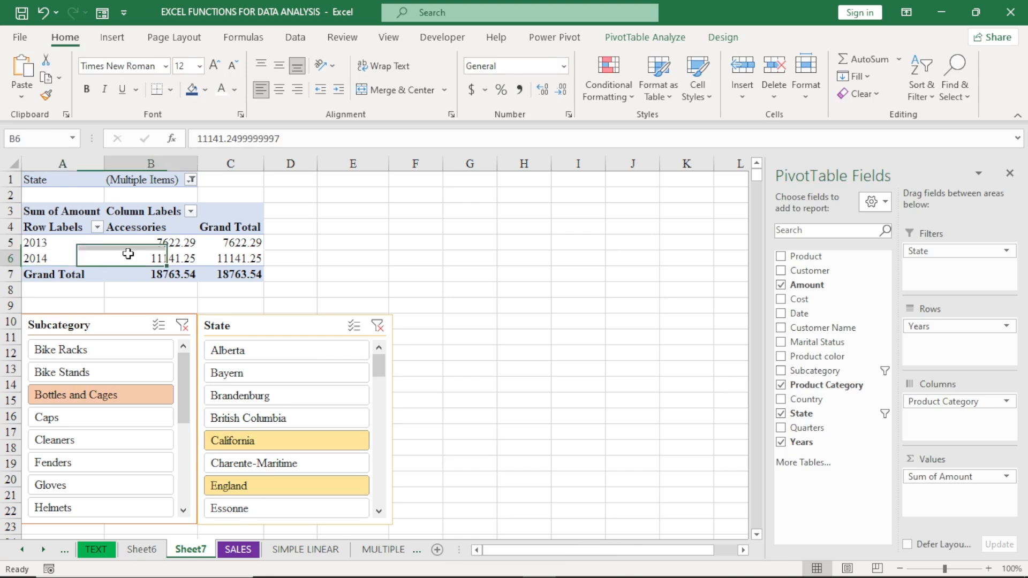
pyautogui.moveTo(948, 252); pyautogui.dragTo(793, 345)
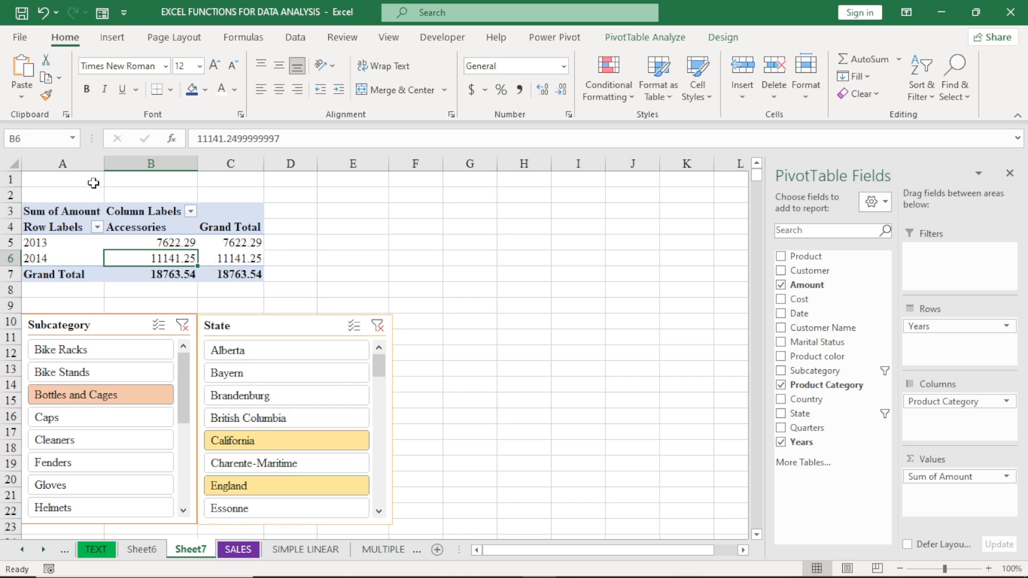
pyautogui.click(378, 327)
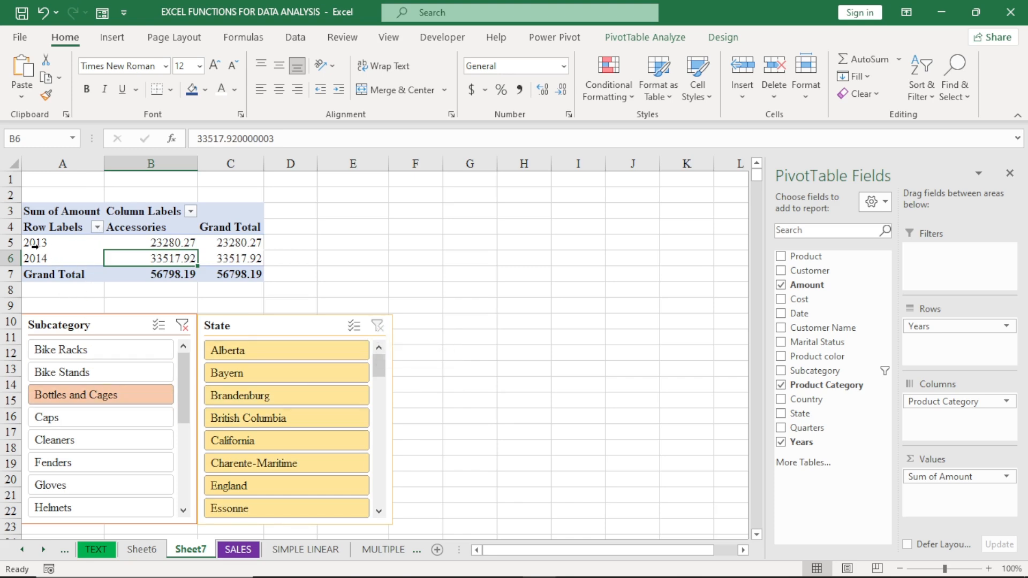
pyautogui.click(182, 326)
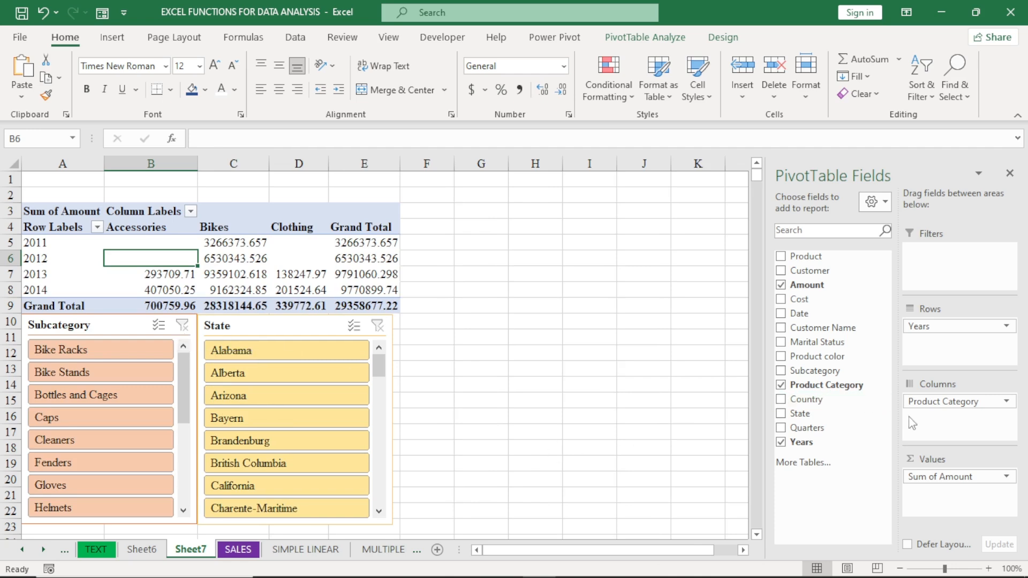
# Replace Years with Product color in the PivotTable's rows
pyautogui.click(943, 329)
pyautogui.moveTo(944, 330)
pyautogui.mouseDown()
pyautogui.moveTo(822, 374)
pyautogui.moveTo(936, 335)
pyautogui.mouseUp()
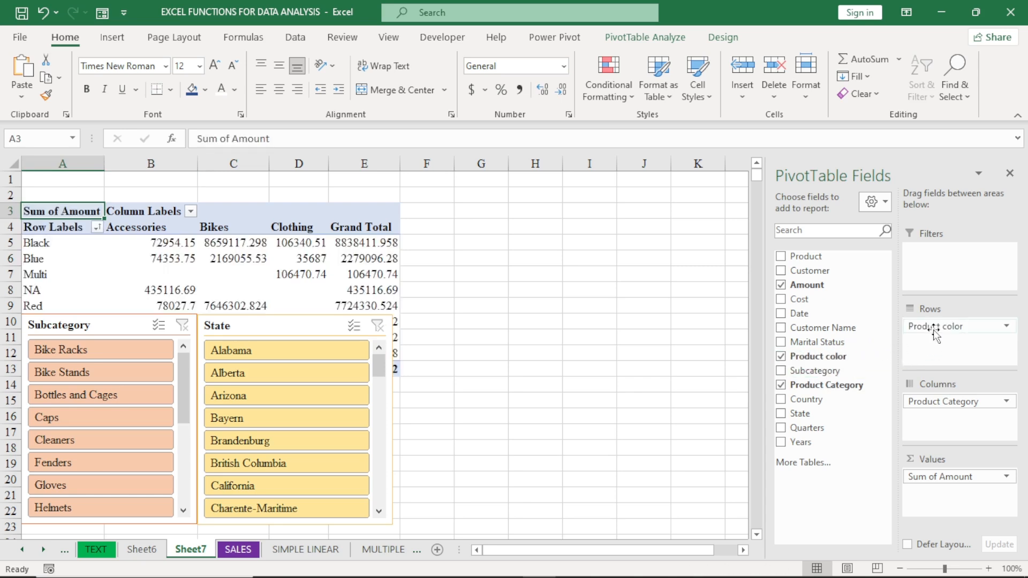
# Move the State and Subcategory slicers beside the PivotTable's Grand Total column and shrink them to sit next to each other
pyautogui.click(760, 532)
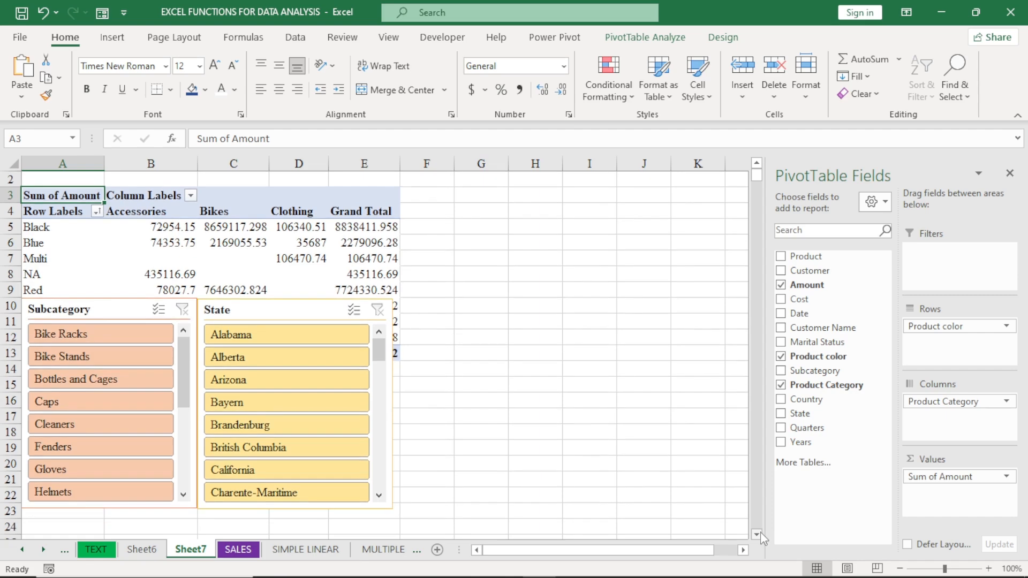
pyautogui.click(761, 533)
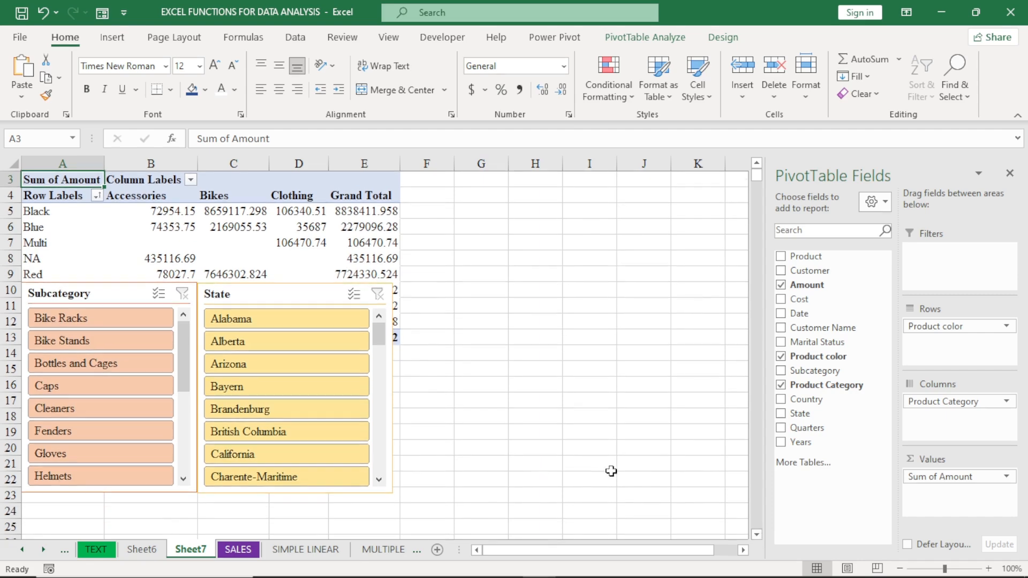
pyautogui.click(756, 162)
pyautogui.click(757, 163)
pyautogui.click(297, 325)
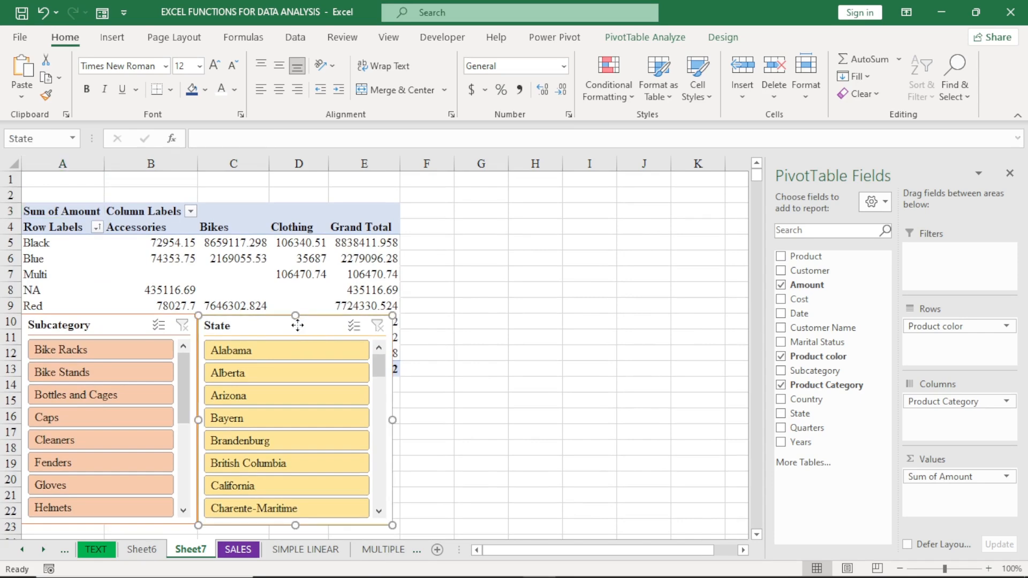
pyautogui.moveTo(298, 325); pyautogui.dragTo(508, 209)
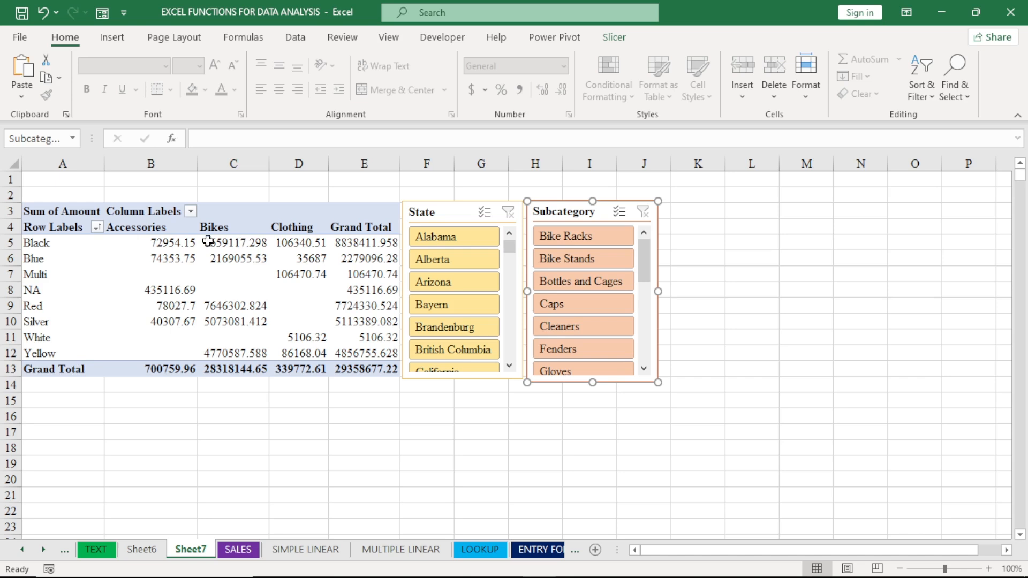
# Change the Amount value field to be summarized by Count instead of Sum
pyautogui.click(163, 291)
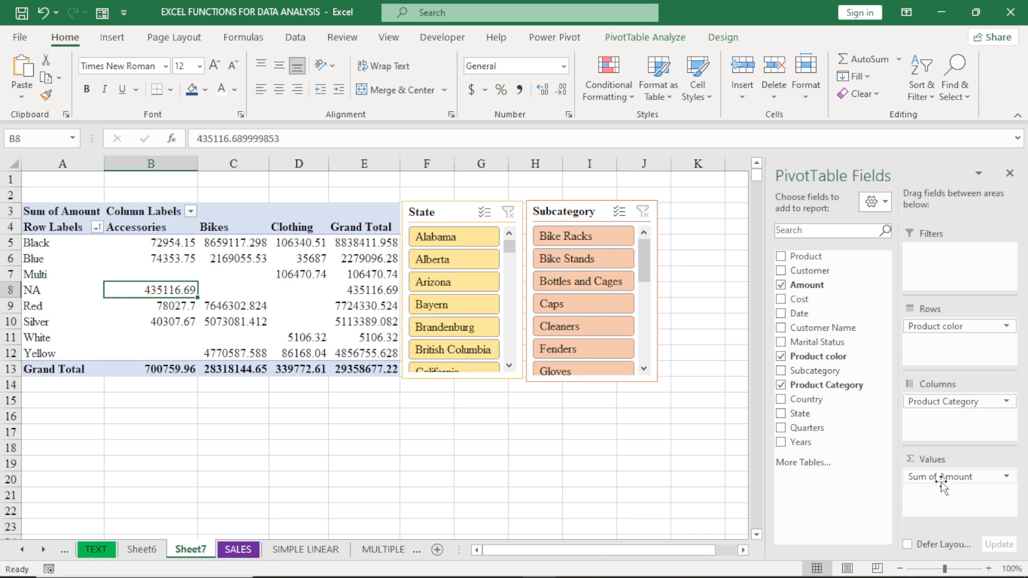
pyautogui.click(1006, 476)
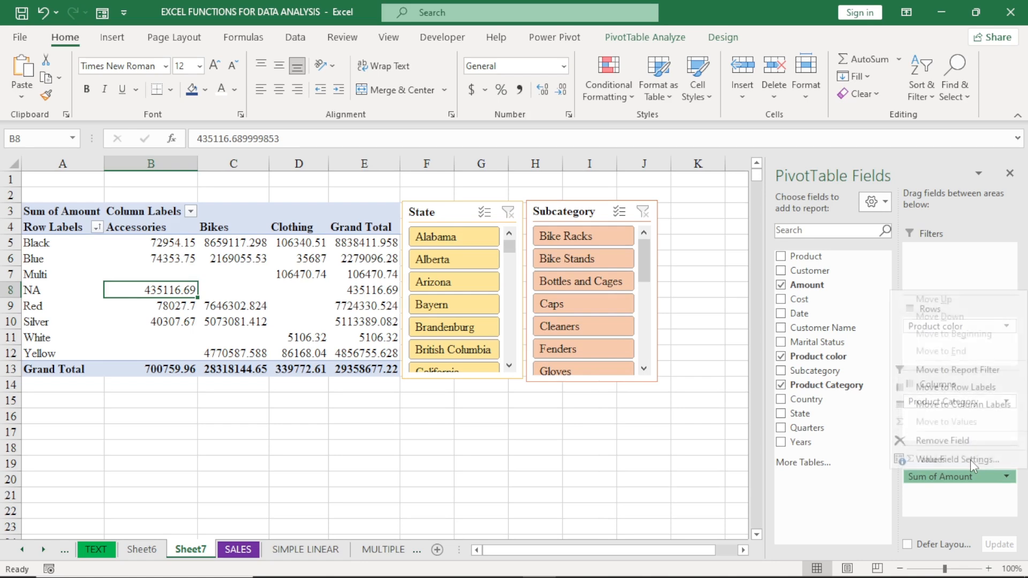
pyautogui.click(970, 459)
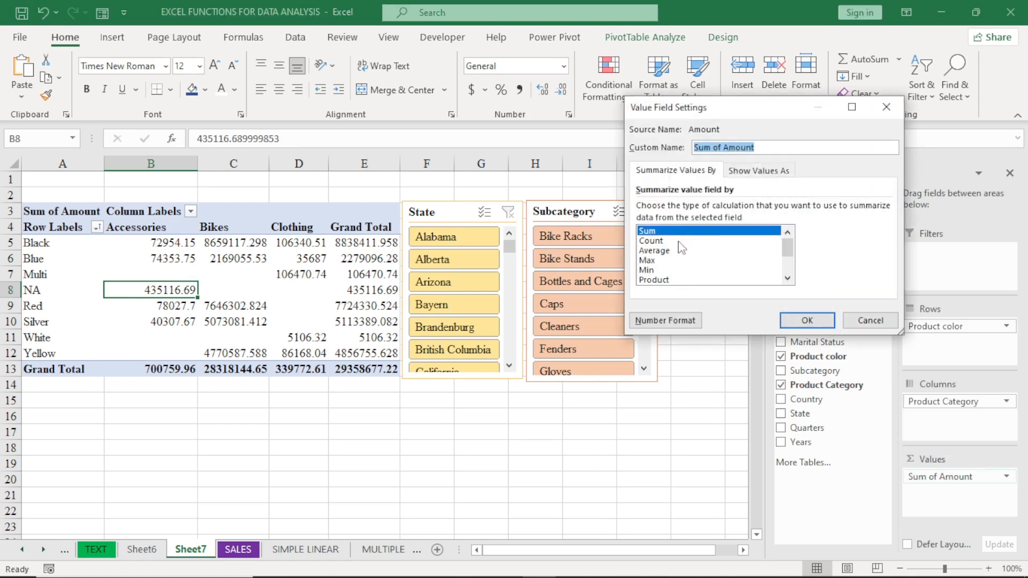
pyautogui.click(651, 241)
pyautogui.click(807, 320)
pyautogui.doubleClick(653, 242)
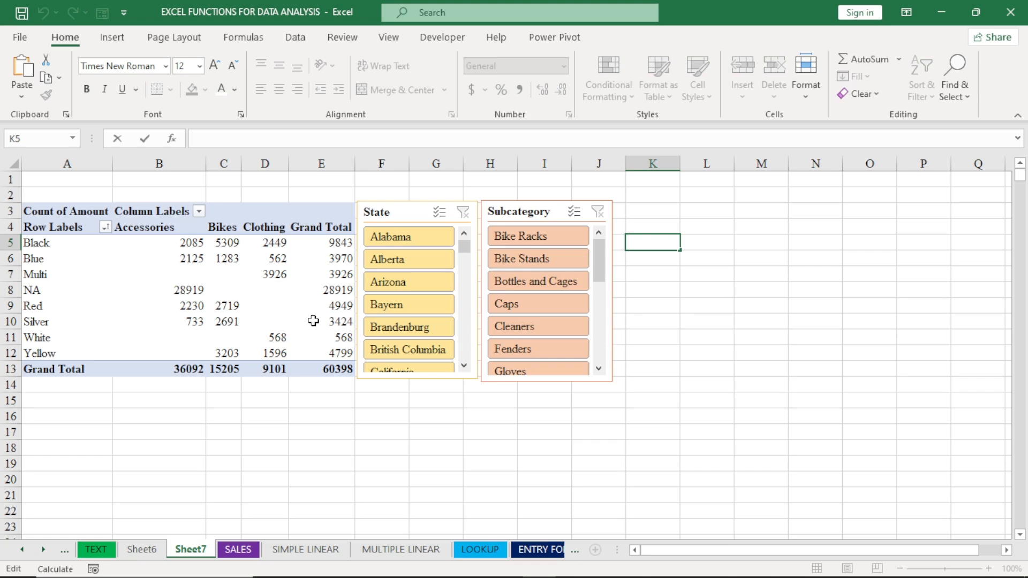
# Insert a Date timeline for the PivotTable and place it directly below the table, 4.6" wide
pyautogui.click(190, 280)
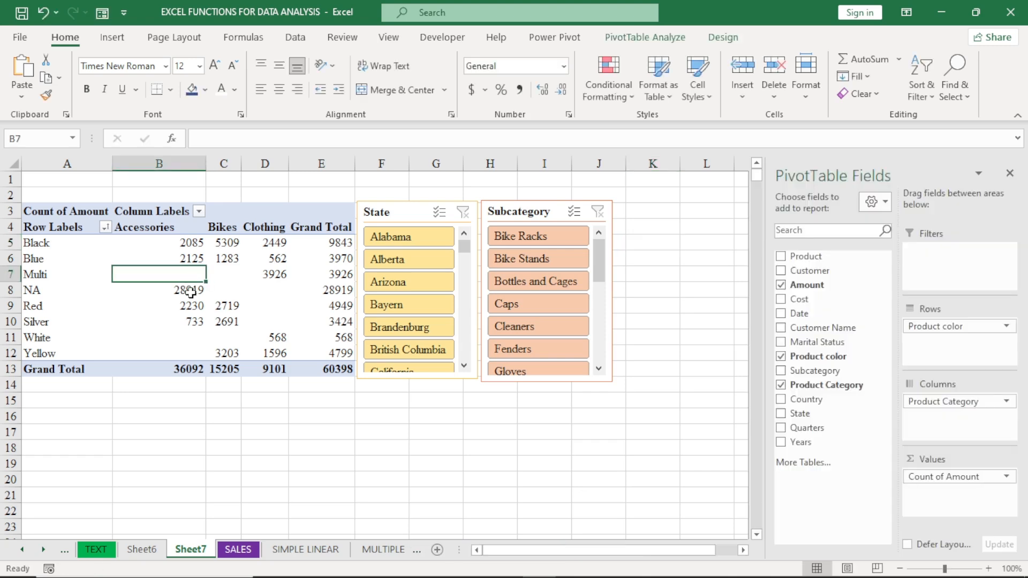
pyautogui.click(192, 303)
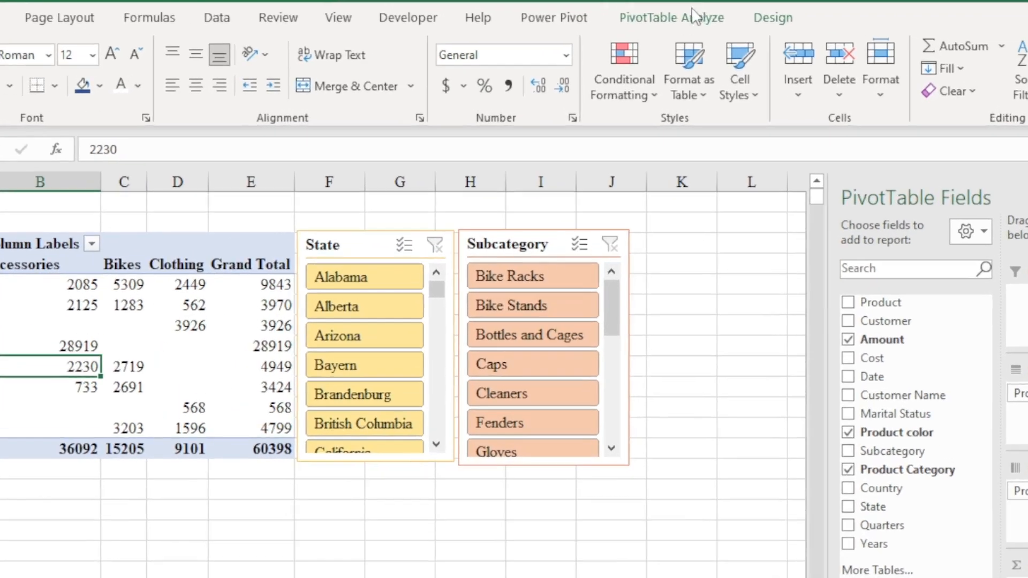
pyautogui.click(652, 38)
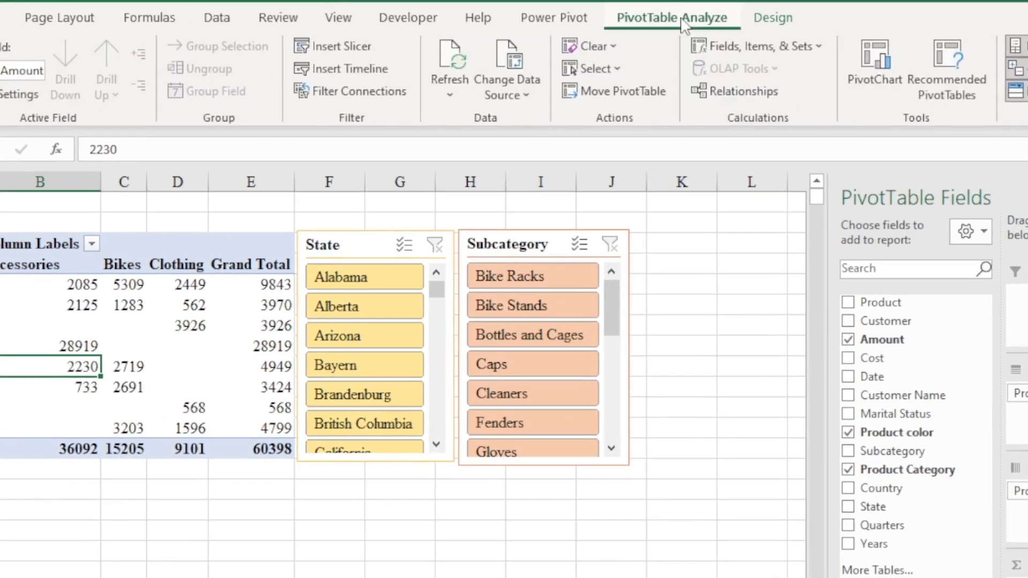
pyautogui.click(347, 69)
pyautogui.click(734, 195)
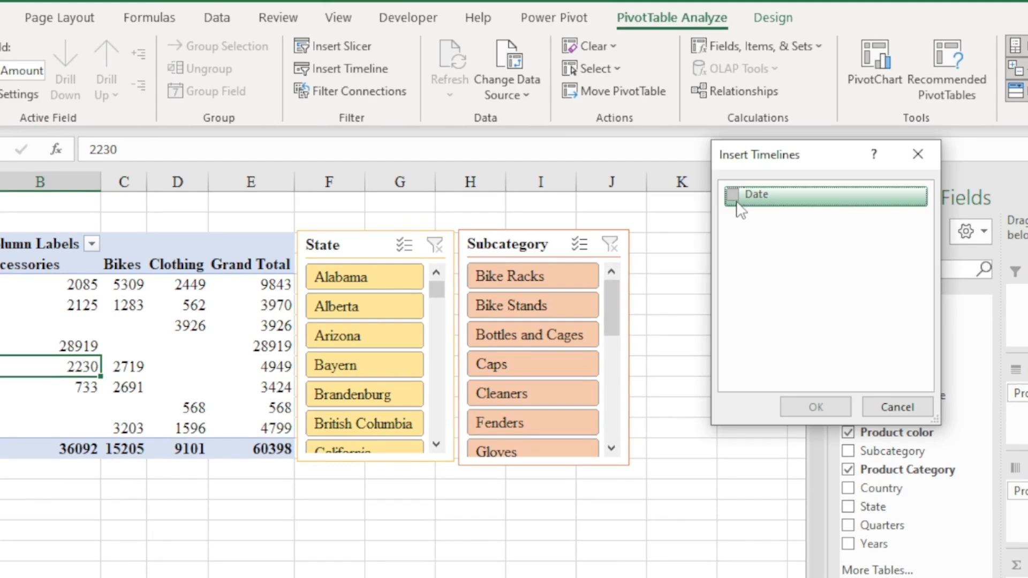
pyautogui.click(839, 408)
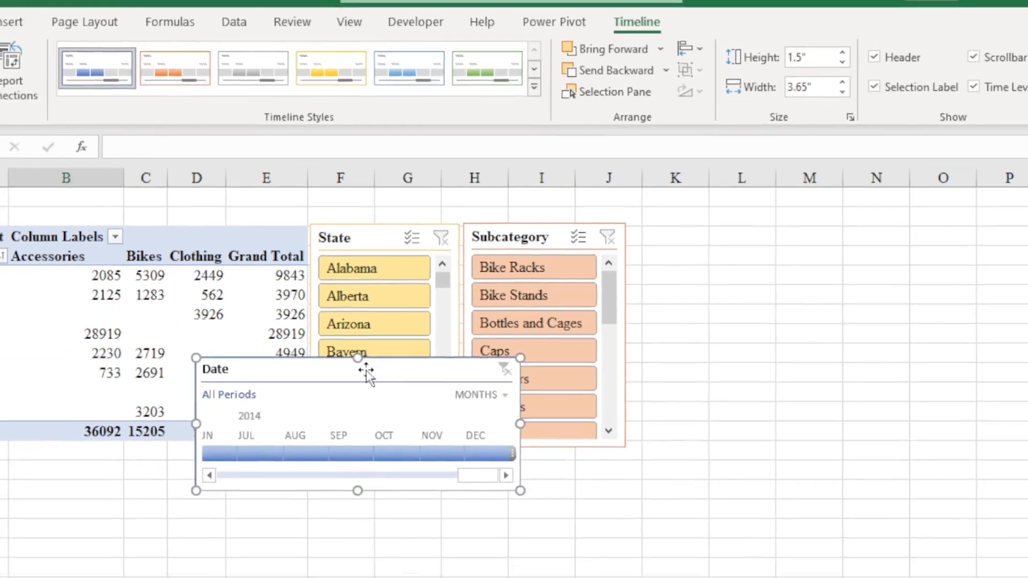
pyautogui.moveTo(351, 381); pyautogui.dragTo(44, 476)
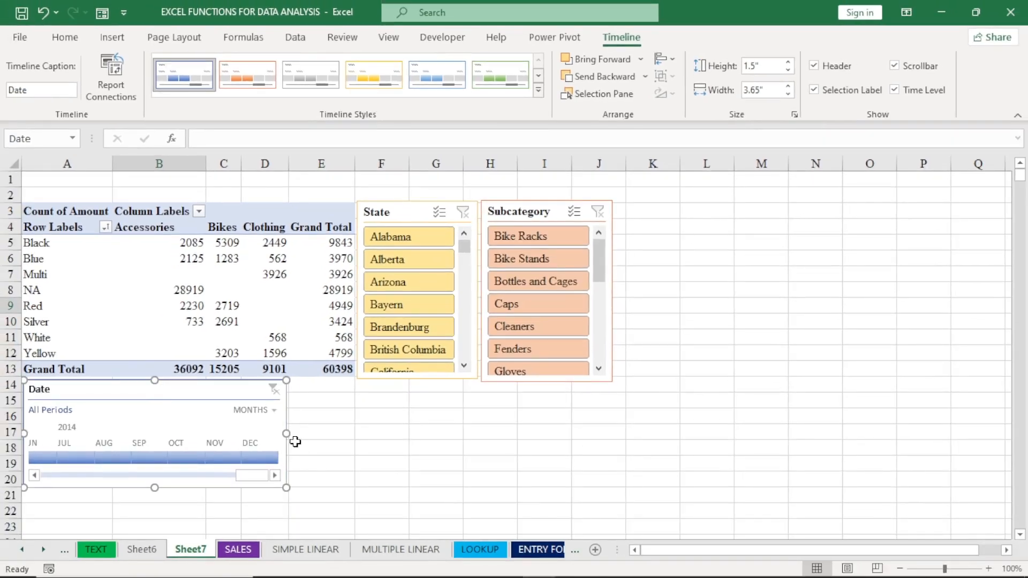
pyautogui.moveTo(286, 434); pyautogui.dragTo(355, 436)
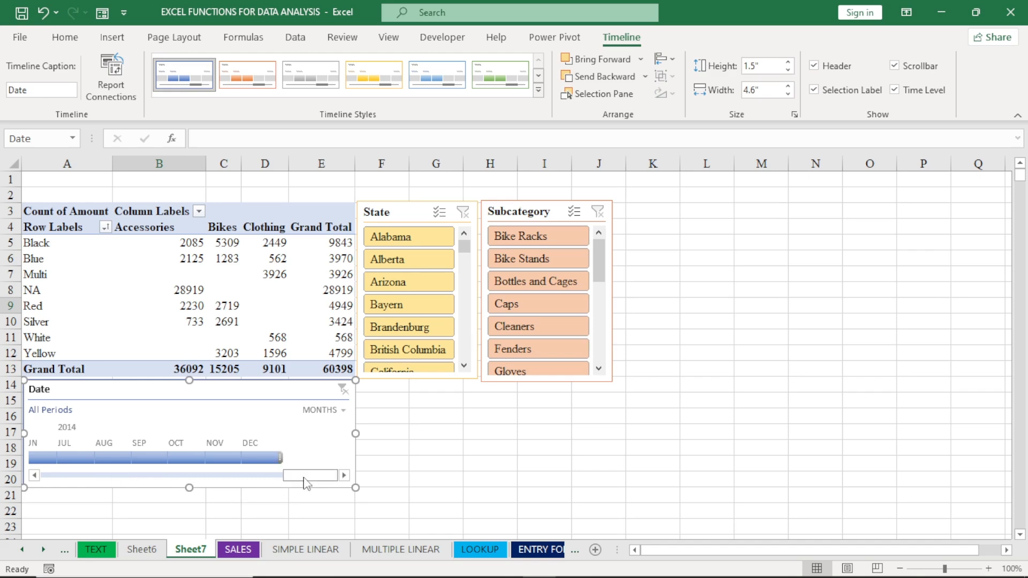
# Filter the Date timeline to March 2011 and clear the filter again
pyautogui.moveTo(304, 478); pyautogui.dragTo(42, 478)
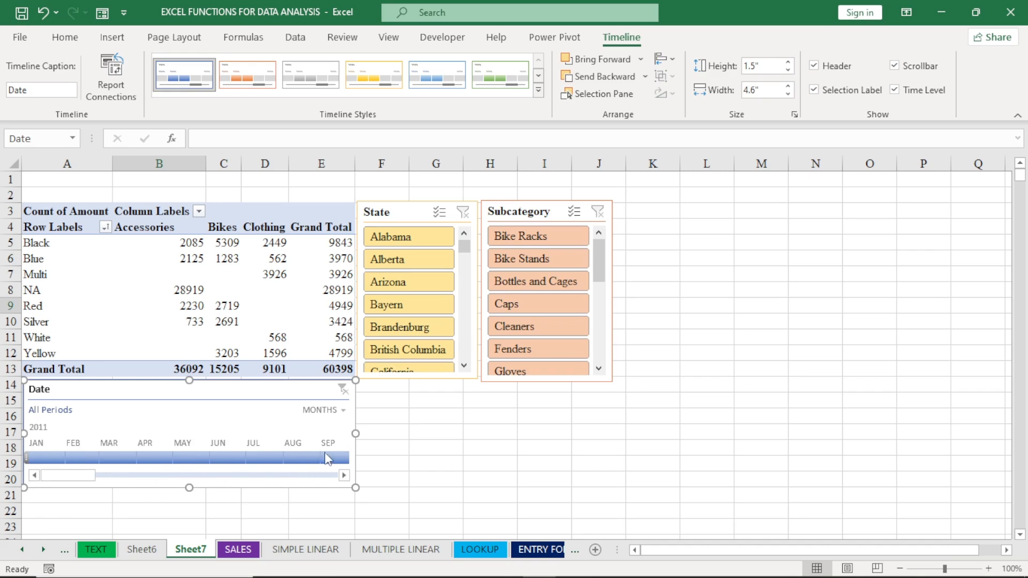
pyautogui.moveTo(62, 479)
pyautogui.mouseDown()
pyautogui.moveTo(304, 505)
pyautogui.moveTo(147, 482)
pyautogui.moveTo(52, 489)
pyautogui.mouseUp()
pyautogui.click(123, 460)
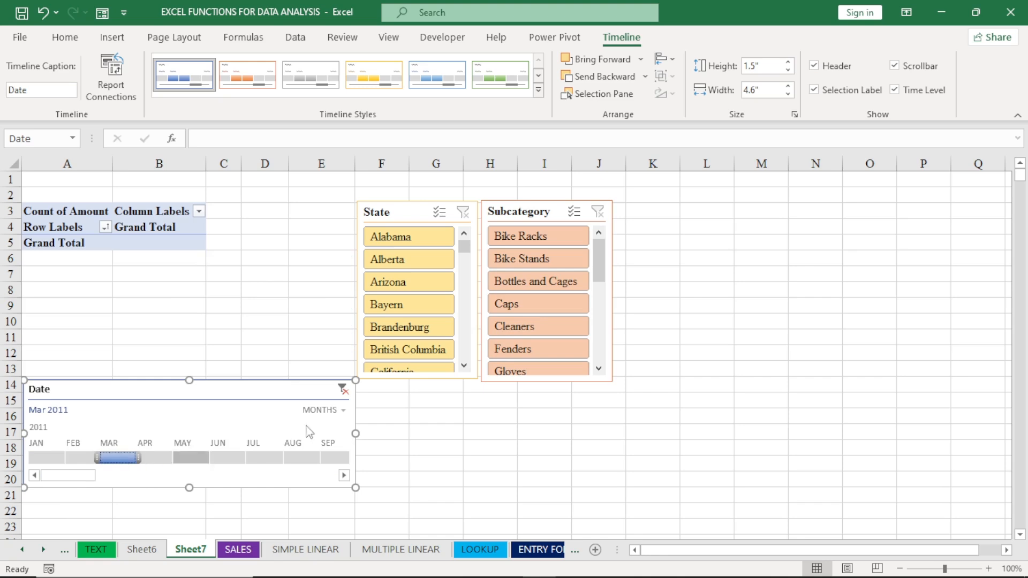
pyautogui.click(343, 389)
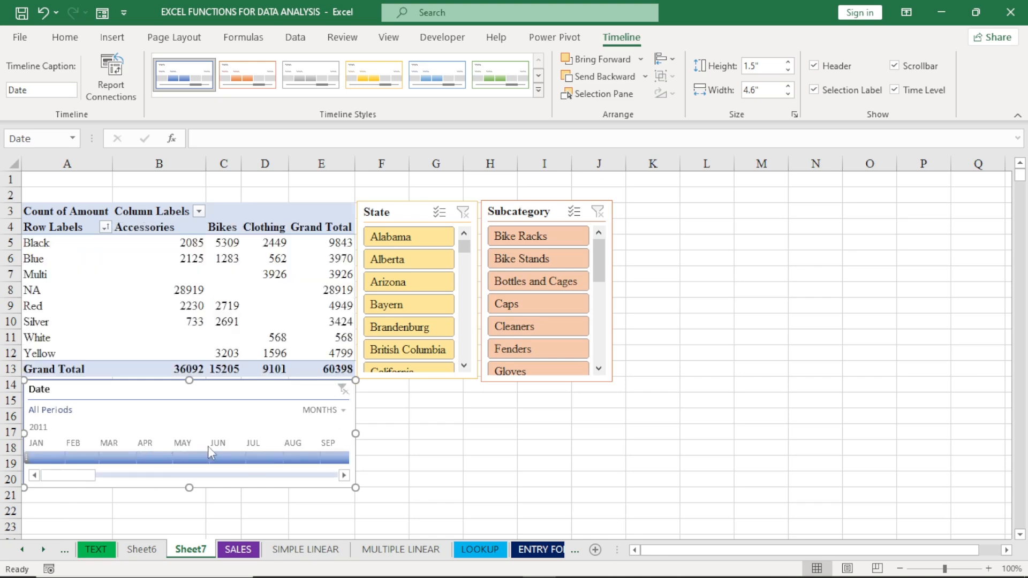
# Filter the Date timeline to July, August and September 2011 one after another, and clear the filter
pyautogui.click(271, 456)
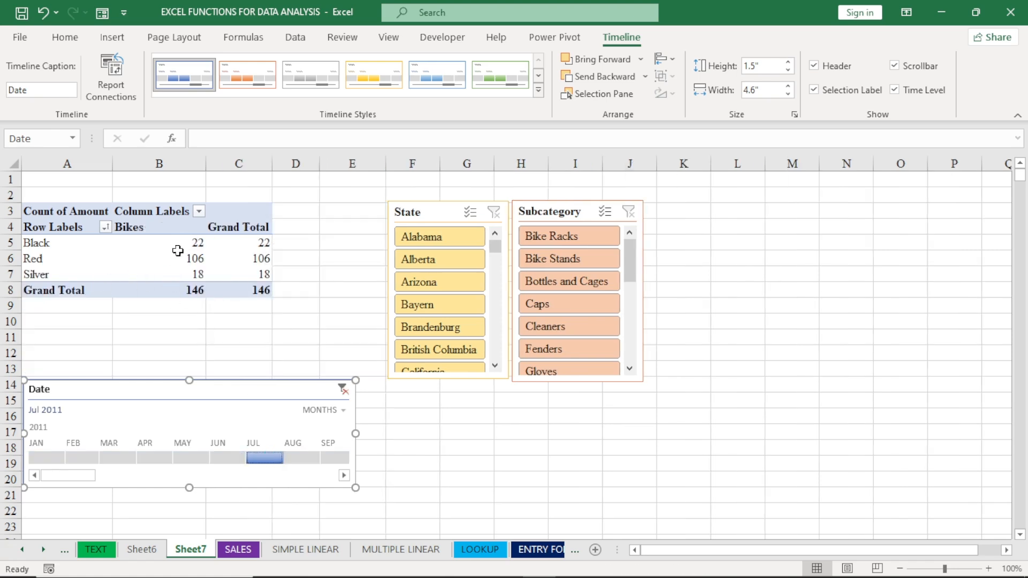
pyautogui.click(310, 457)
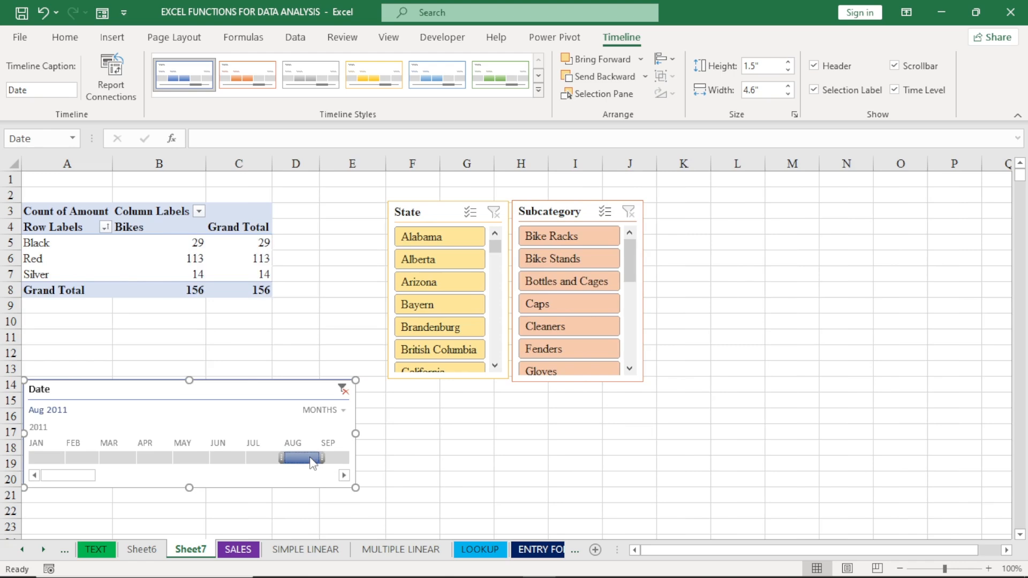
pyautogui.click(337, 458)
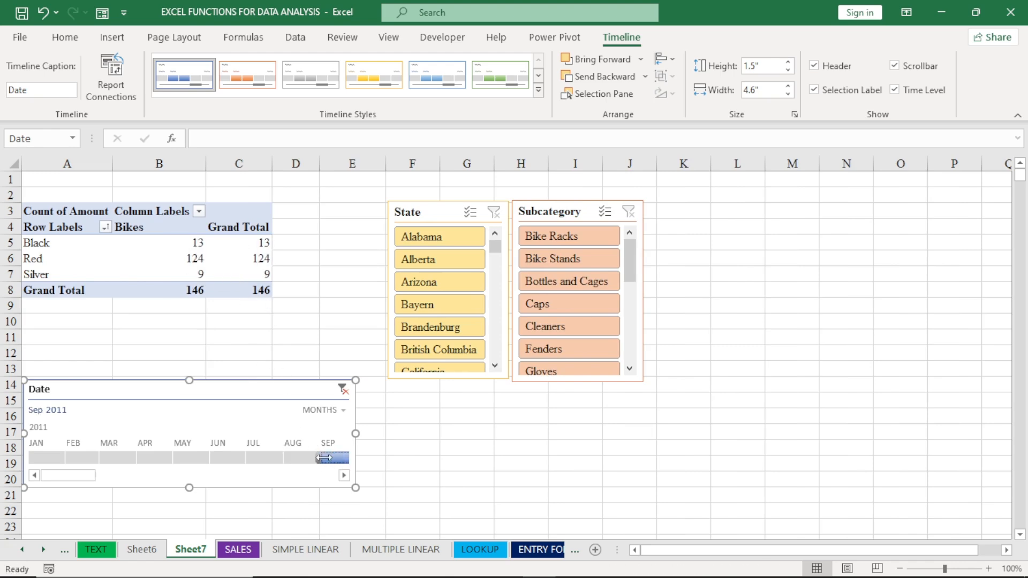
pyautogui.click(342, 389)
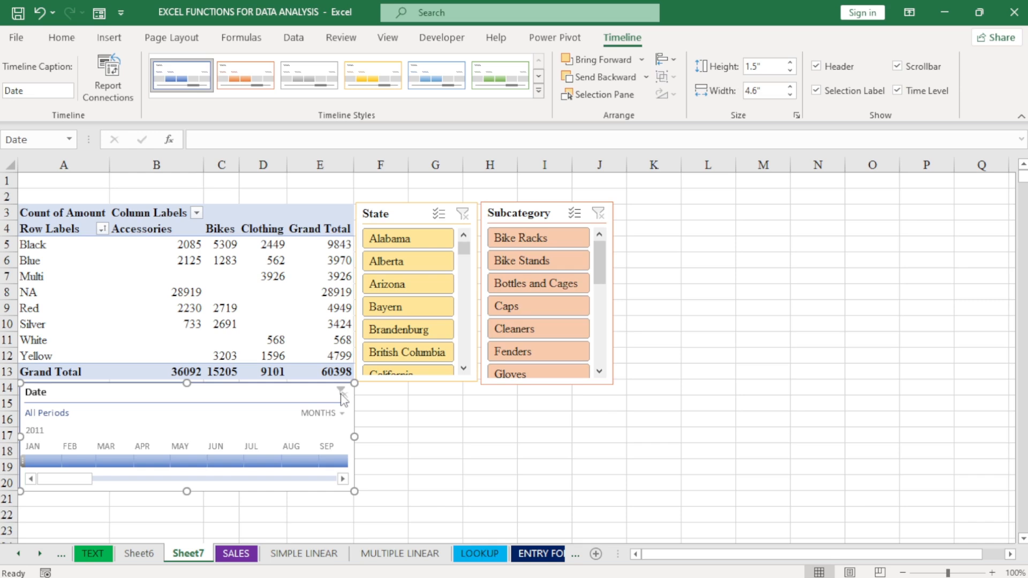
# Remove Product color from the PivotTable and move Product Category from the columns to the rows
pyautogui.click(225, 307)
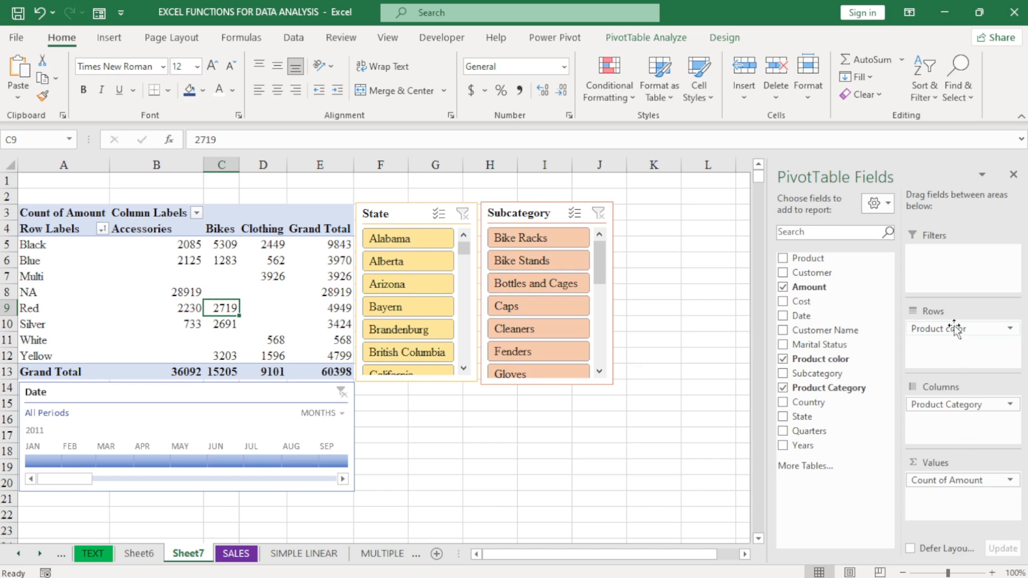
pyautogui.click(941, 409)
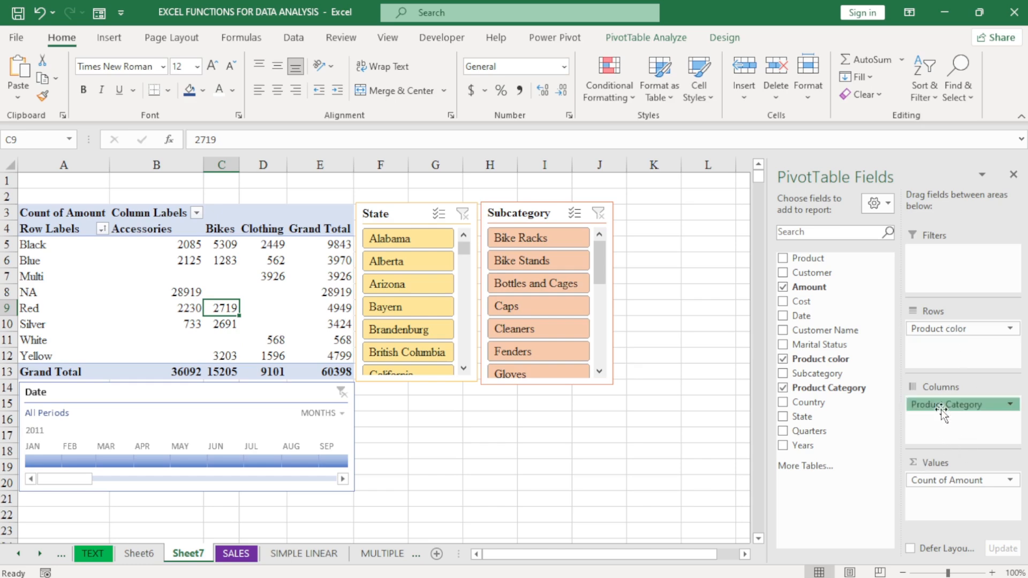
pyautogui.moveTo(942, 412); pyautogui.dragTo(858, 332)
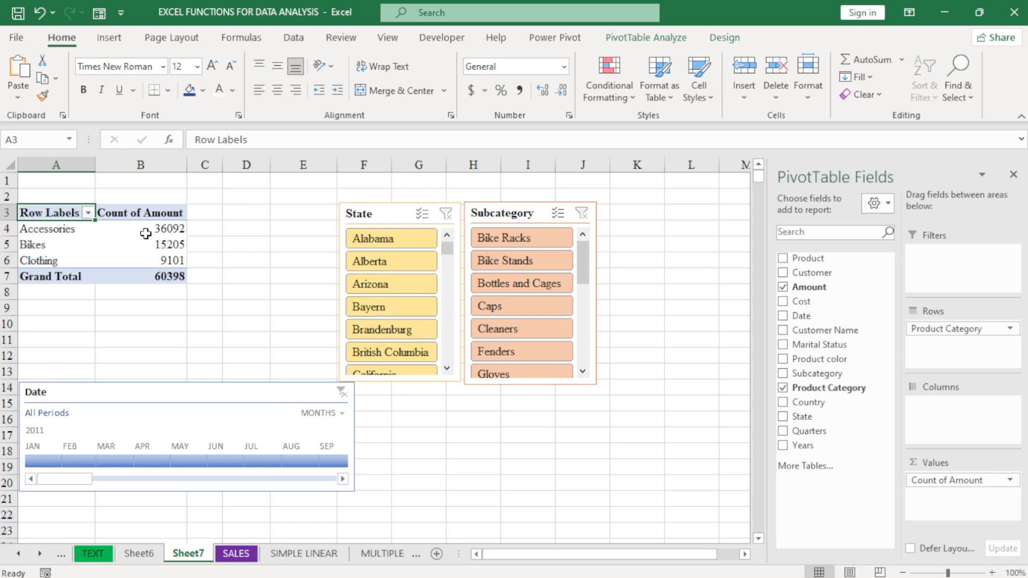
# Change the summary calculation of the Amount value field to Sum
pyautogui.click(1009, 481)
pyautogui.click(961, 464)
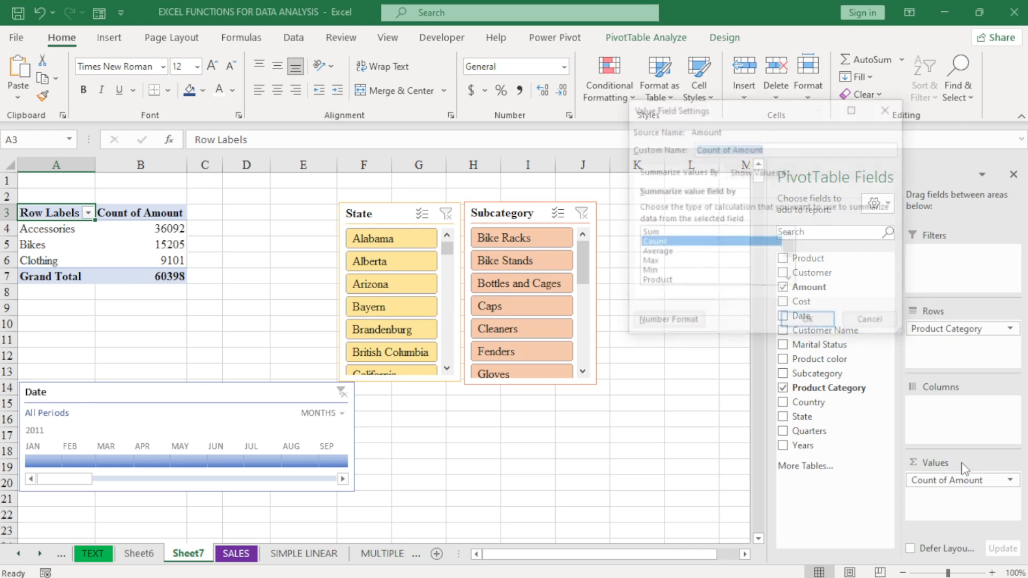
pyautogui.click(657, 234)
pyautogui.click(810, 323)
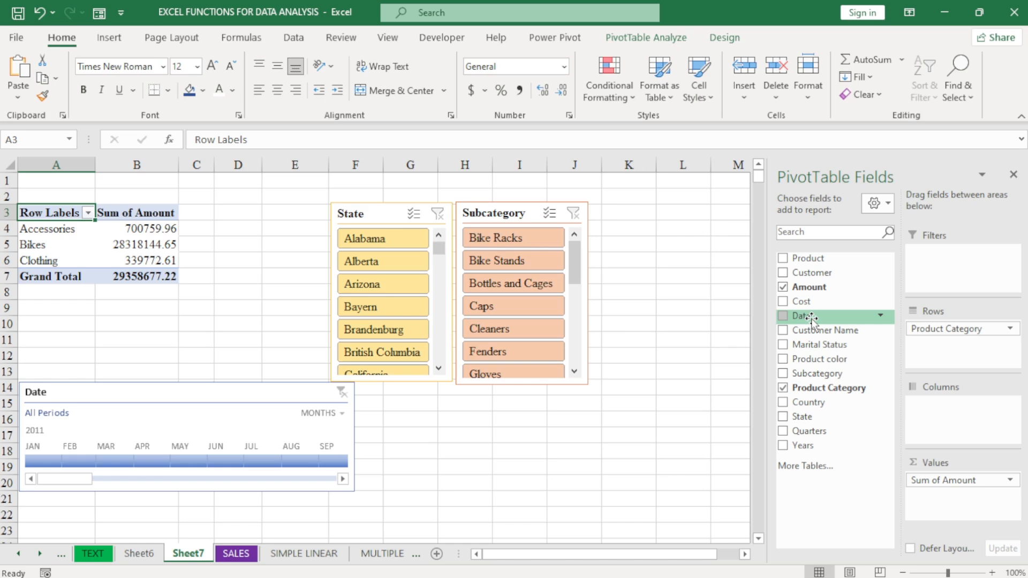
# Add a calculated field named Profit to the PivotTable with the formula = Amount - Cost
pyautogui.click(142, 234)
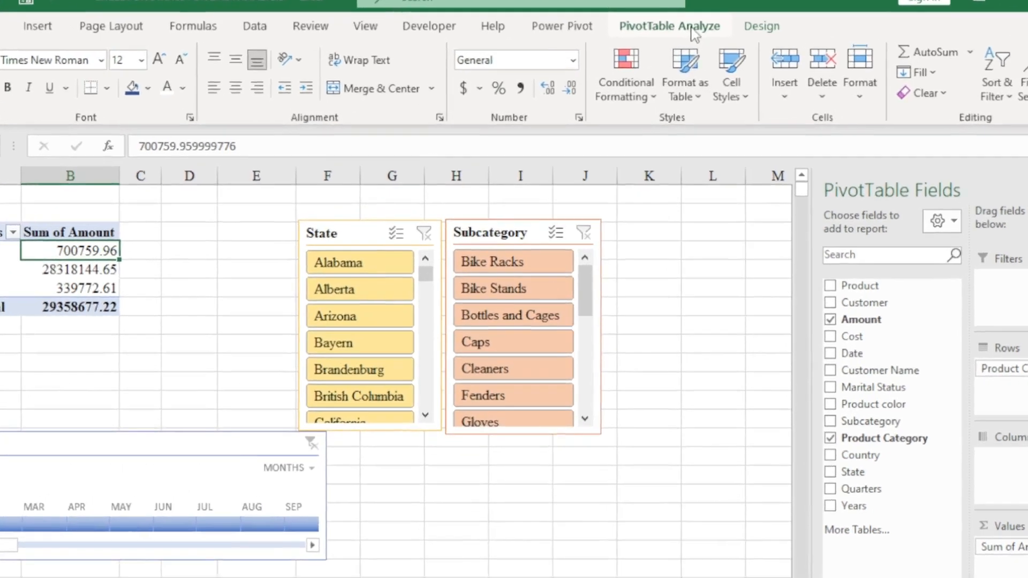
pyautogui.click(663, 37)
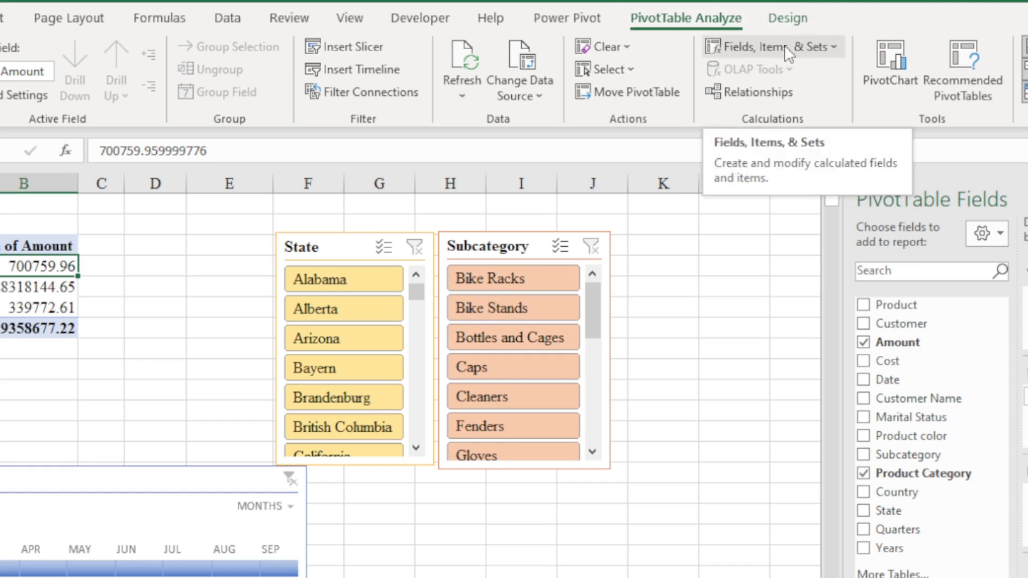
pyautogui.click(803, 45)
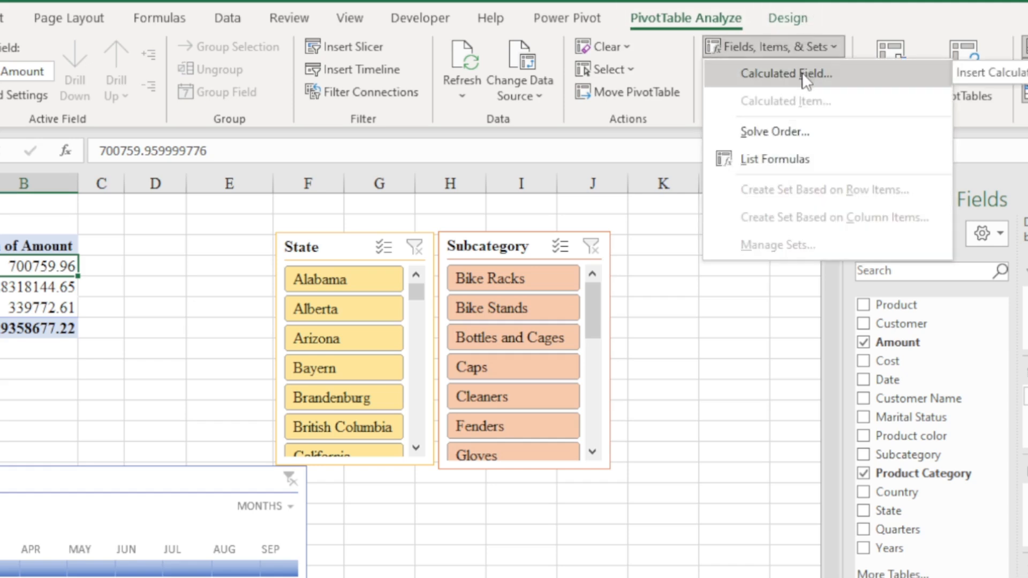
pyautogui.click(802, 73)
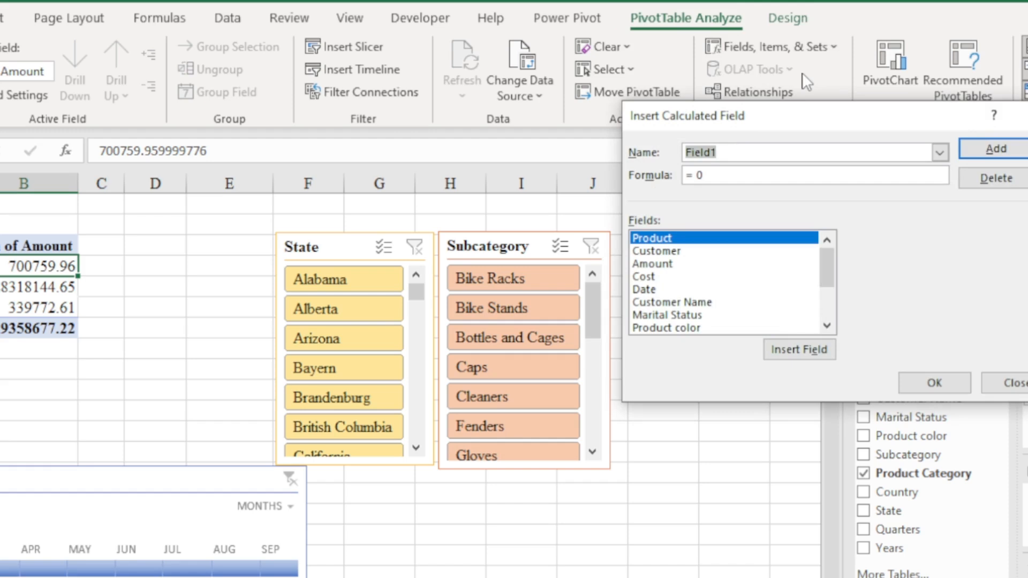
pyautogui.write('P')
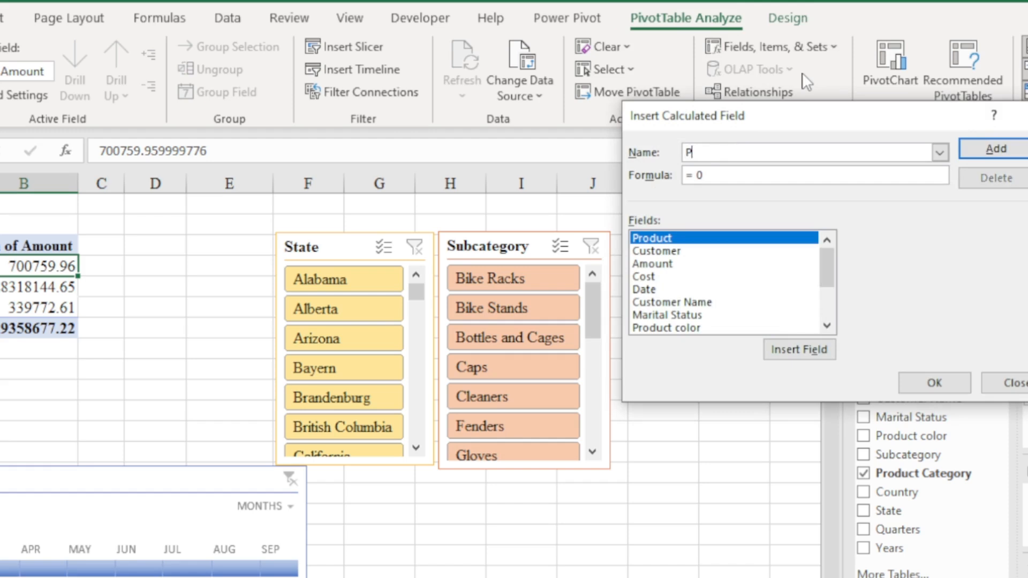
pyautogui.write('rofit')
pyautogui.doubleClick(659, 265)
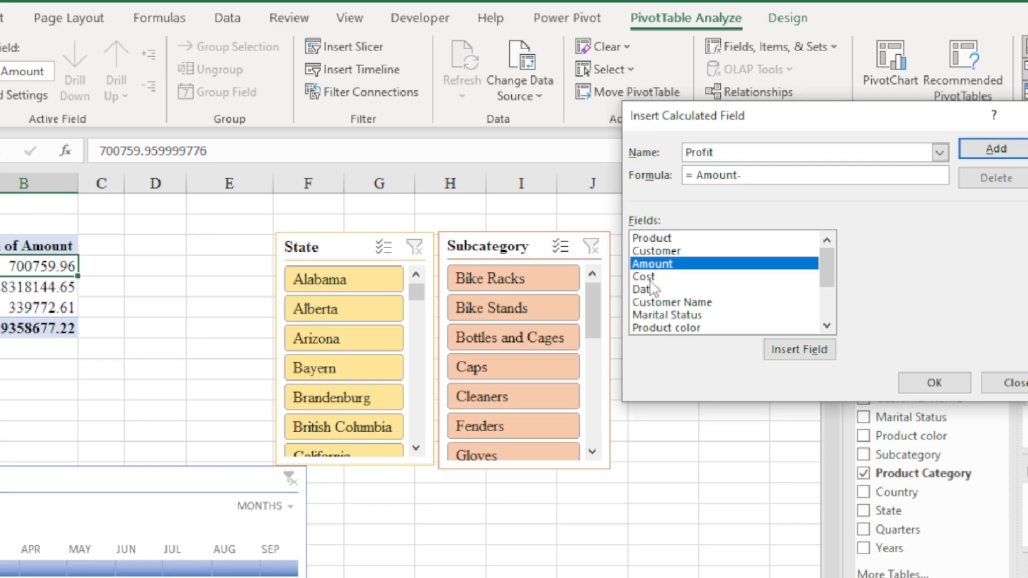
pyautogui.doubleClick(646, 277)
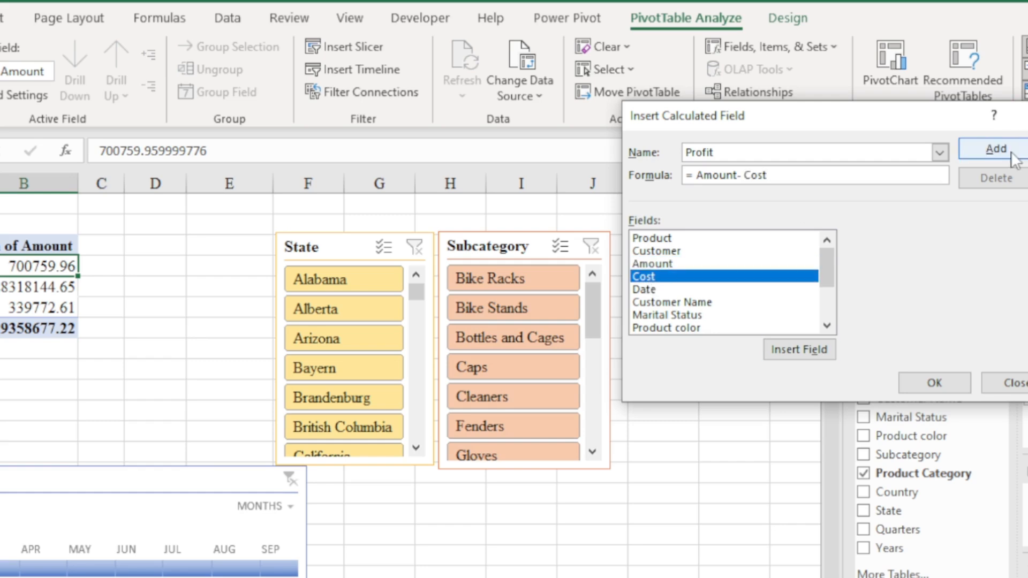
pyautogui.click(996, 148)
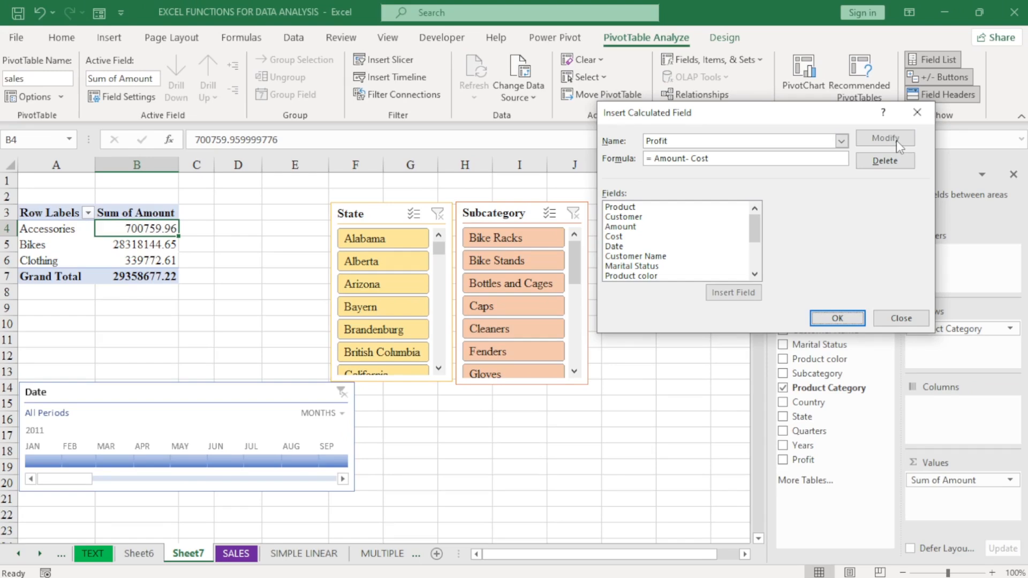
pyautogui.click(829, 318)
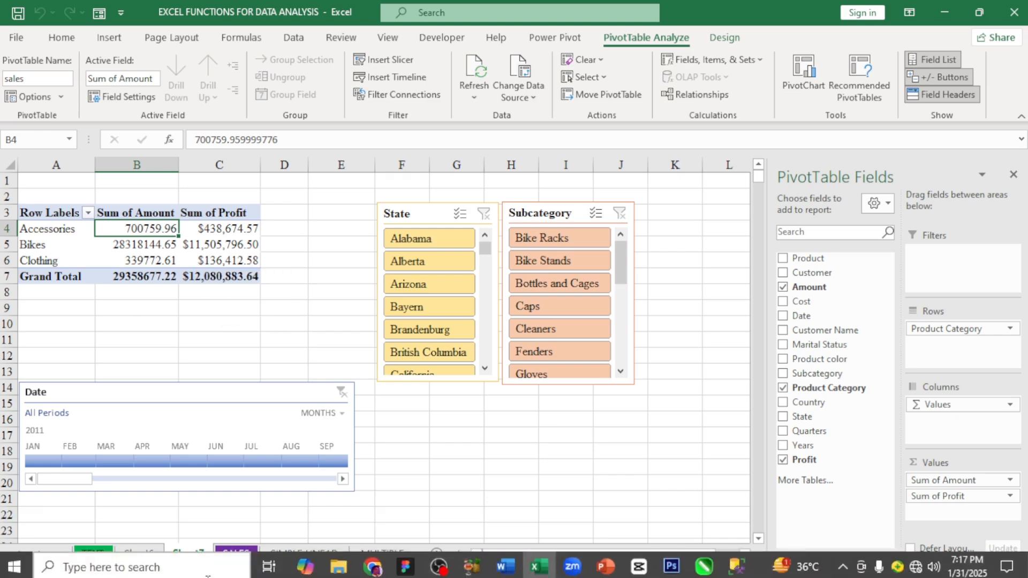
# Examine the Amount and Cost columns of the source table on the SALES sheet and return to Sheet7
pyautogui.click(236, 554)
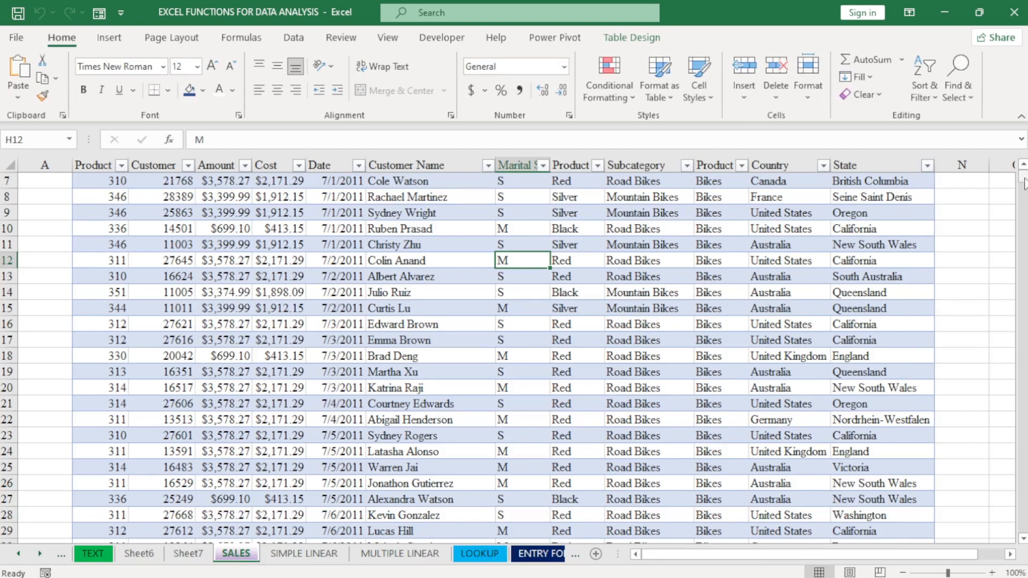
pyautogui.scroll(1, 1024, 174)
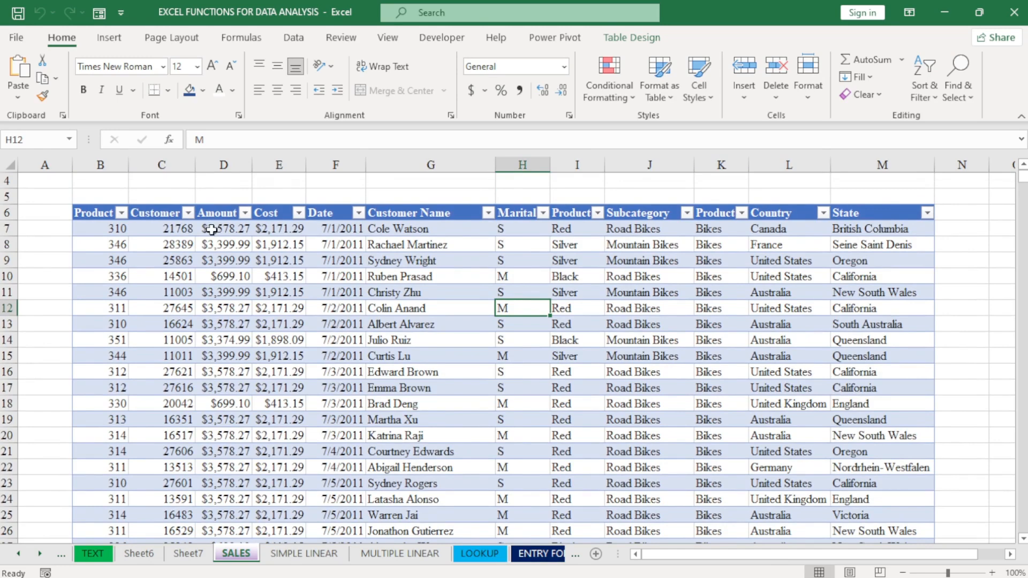
pyautogui.click(196, 558)
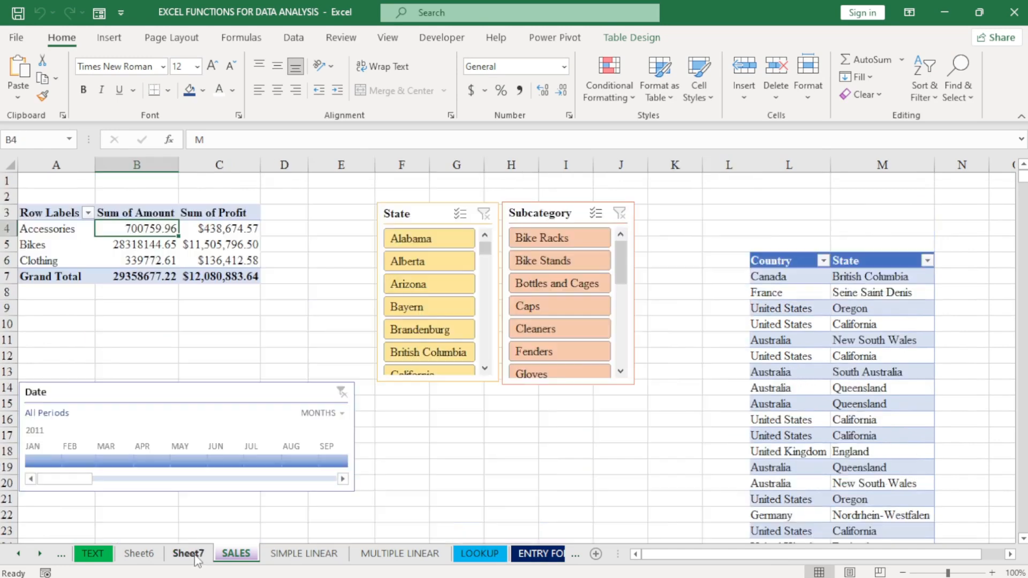
# Extend the lower edge of the State slicer slightly to make it taller
pyautogui.moveTo(438, 381); pyautogui.dragTo(438, 391)
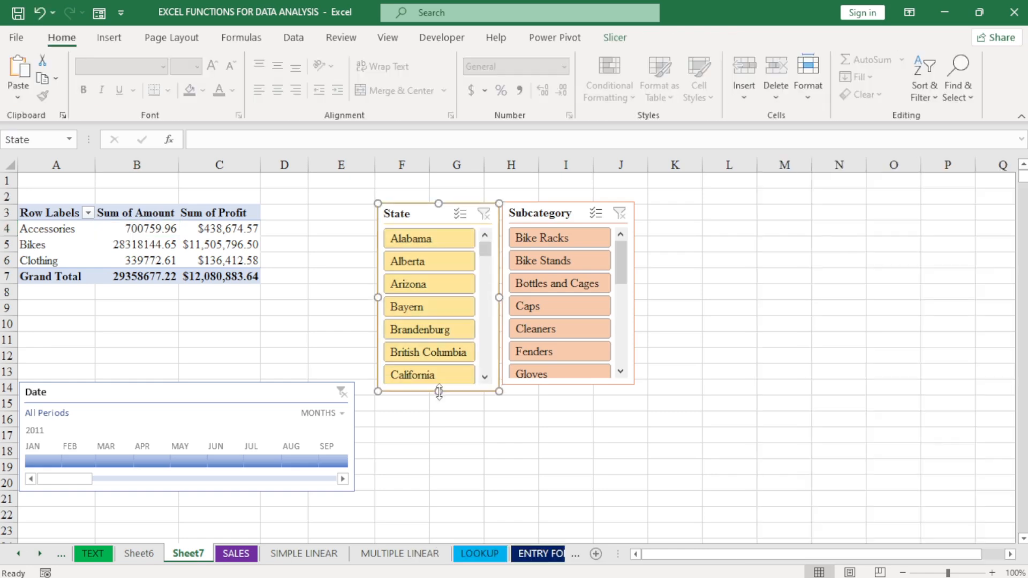
# Insert a 3-D Pie PivotChart based on the PivotTable
pyautogui.click(122, 250)
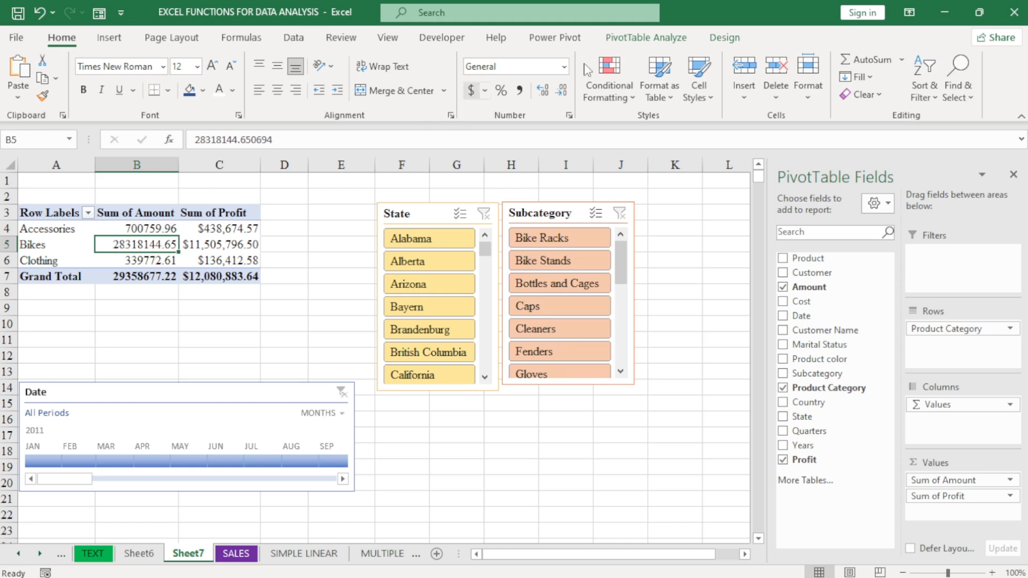
pyautogui.click(655, 38)
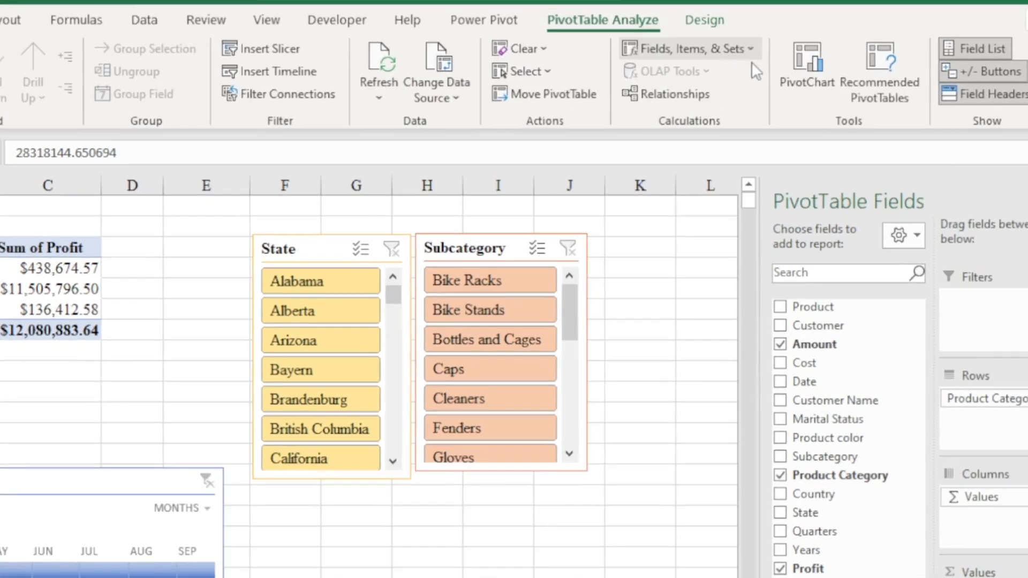
pyautogui.click(800, 80)
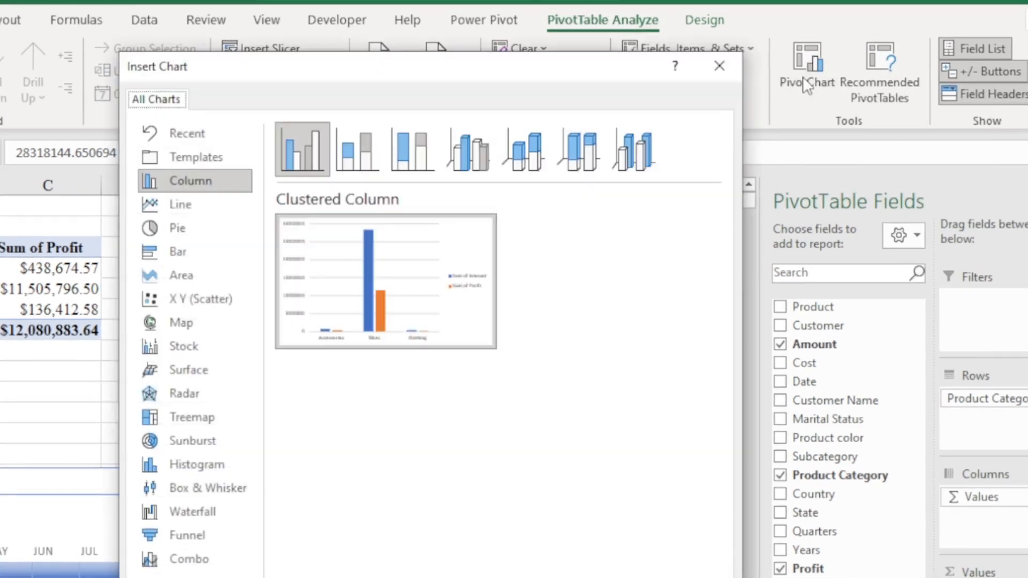
pyautogui.click(178, 229)
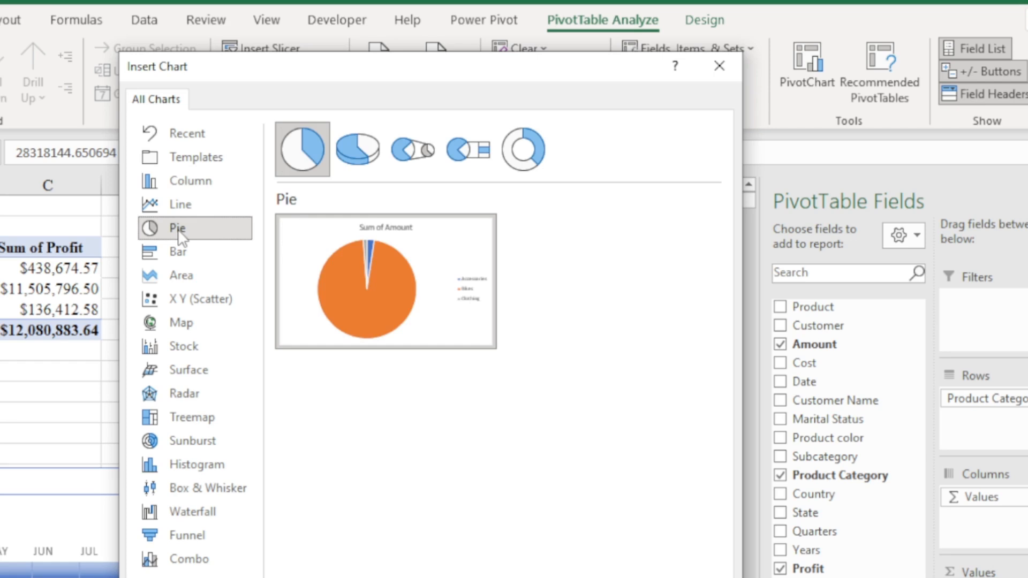
pyautogui.moveTo(407, 304)
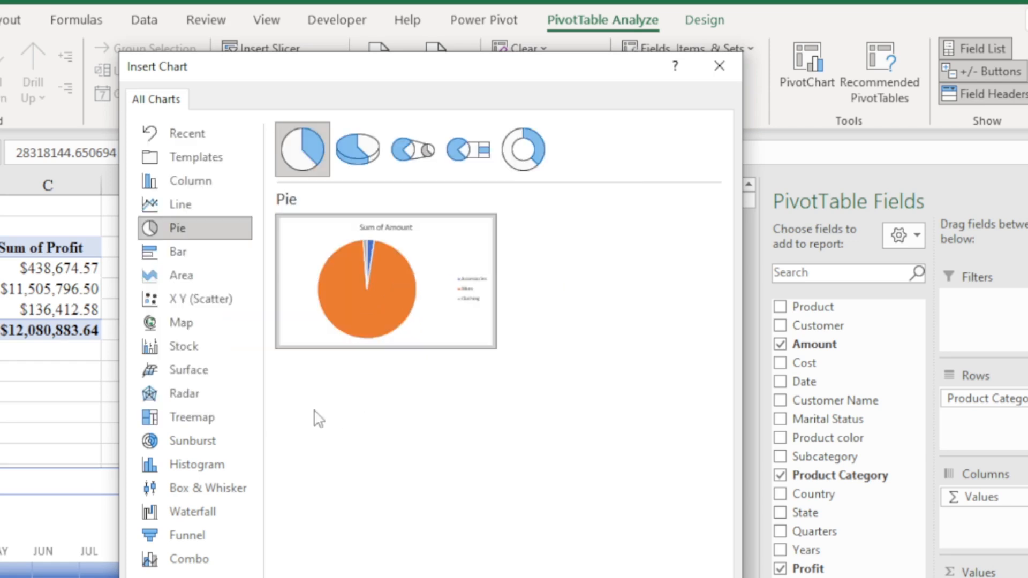
pyautogui.click(360, 154)
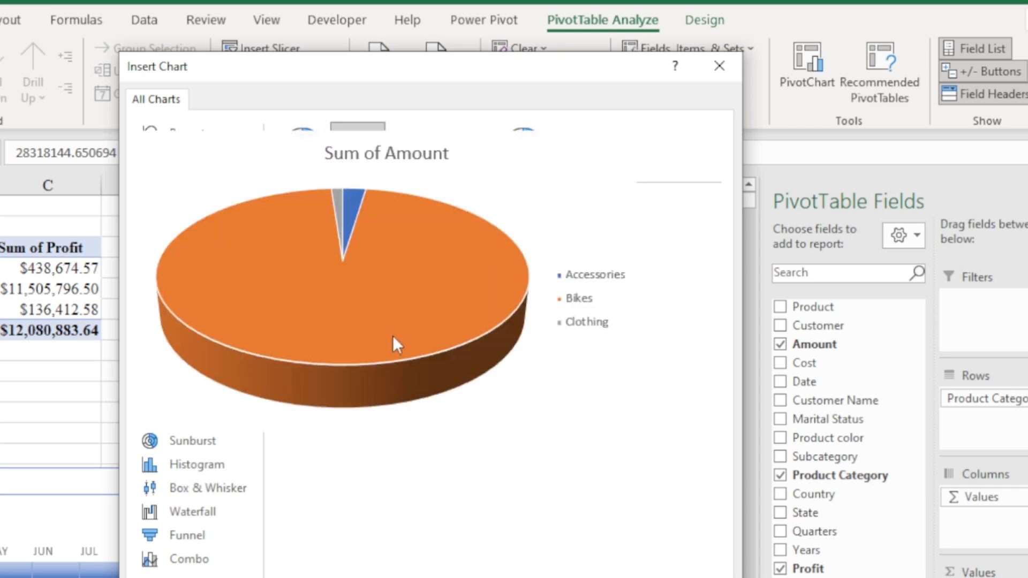
pyautogui.click(181, 258)
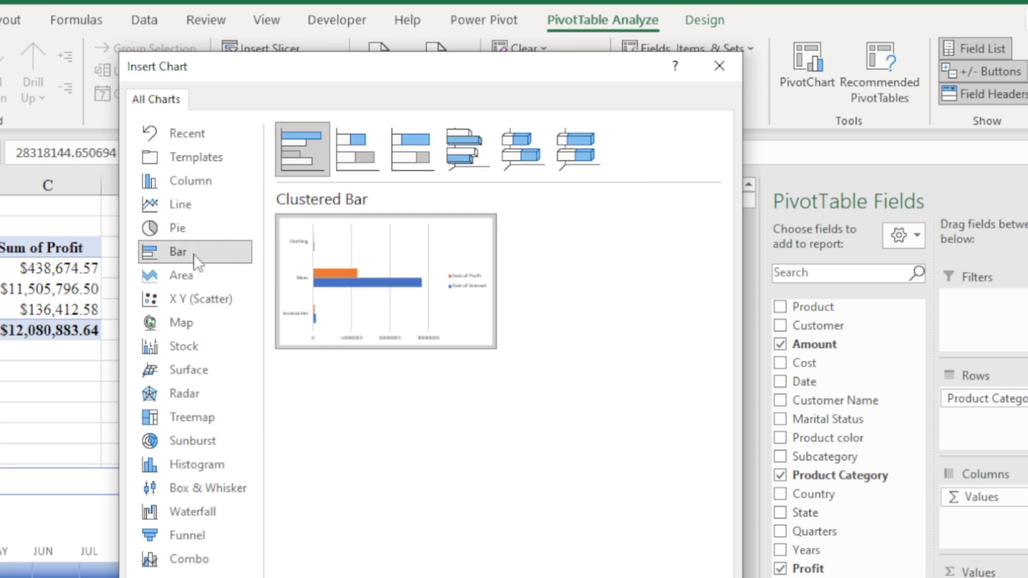
pyautogui.click(177, 226)
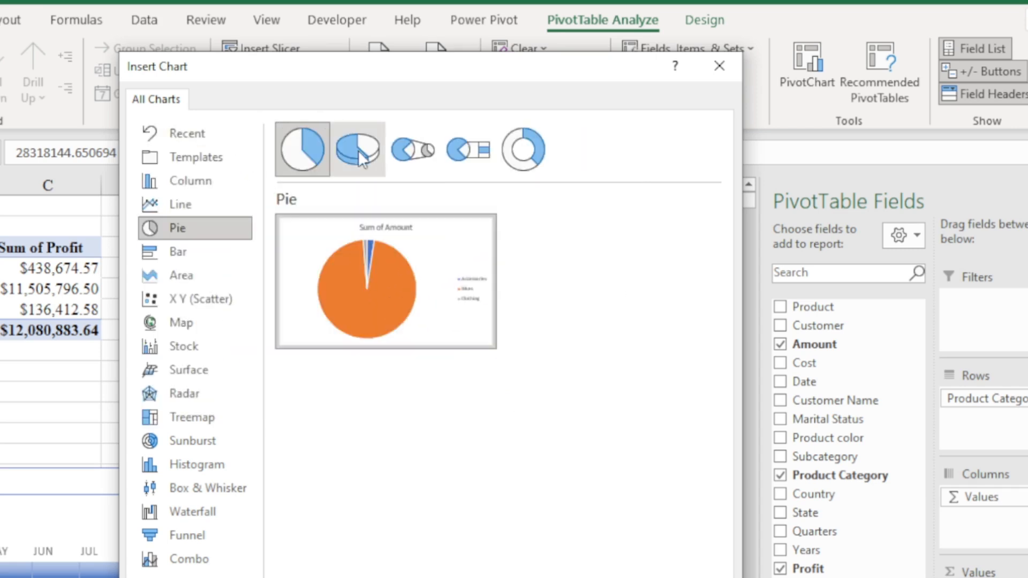
pyautogui.click(357, 148)
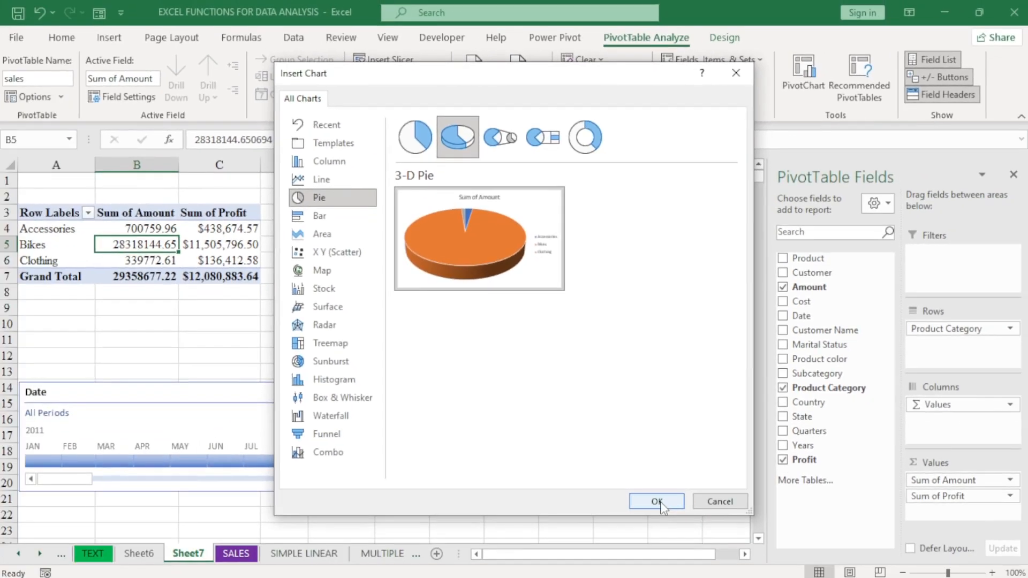
pyautogui.click(642, 546)
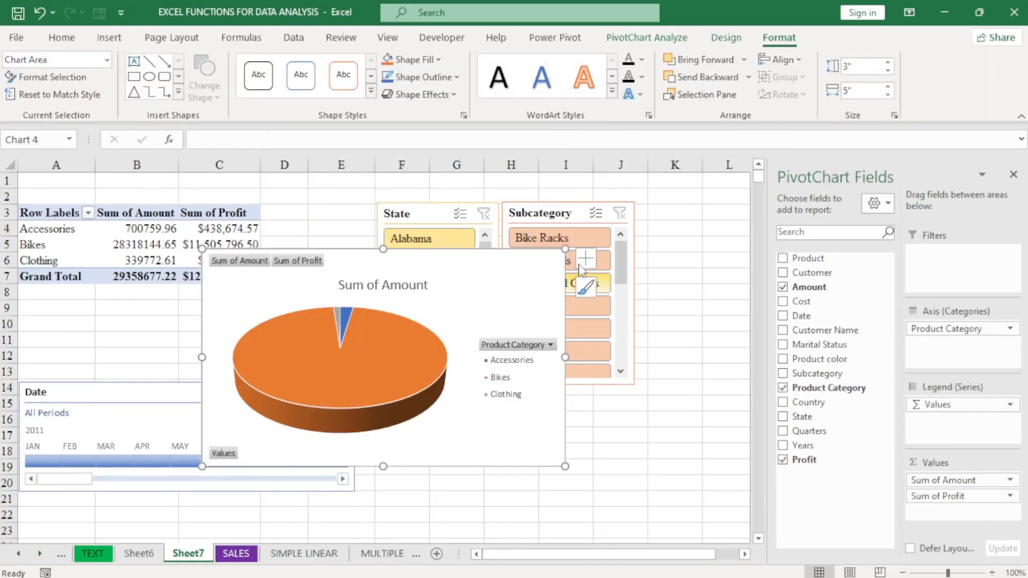
# Place the pie chart directly below the slicers at about 2.43" high by 3.89" wide, and hide all its field buttons
pyautogui.moveTo(565, 248); pyautogui.dragTo(484, 289)
pyautogui.moveTo(415, 326); pyautogui.dragTo(591, 426)
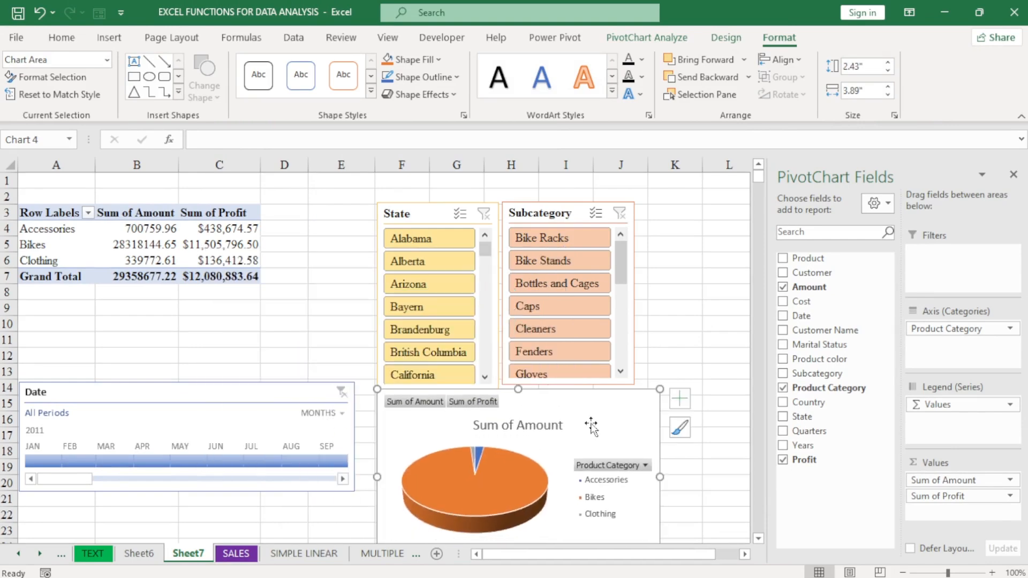
pyautogui.rightClick(405, 403)
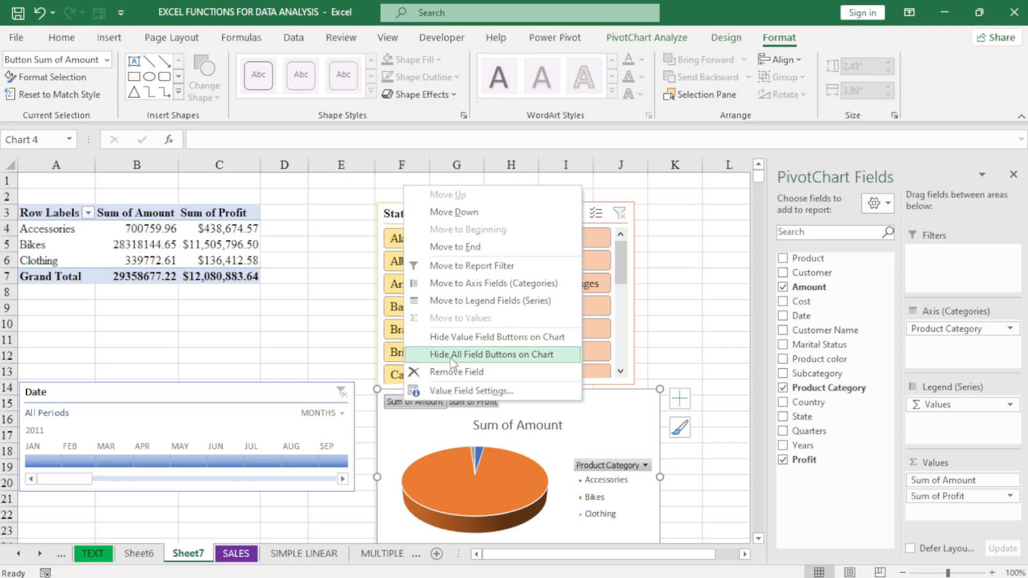
pyautogui.click(450, 354)
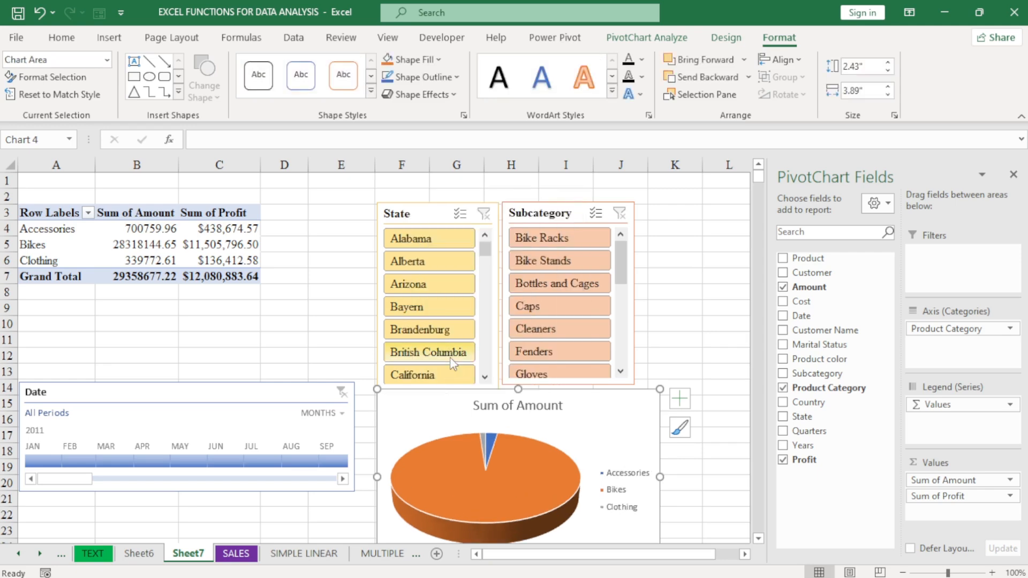
# Apply the chart style with the dark gradient background to the pie chart
pyautogui.click(624, 476)
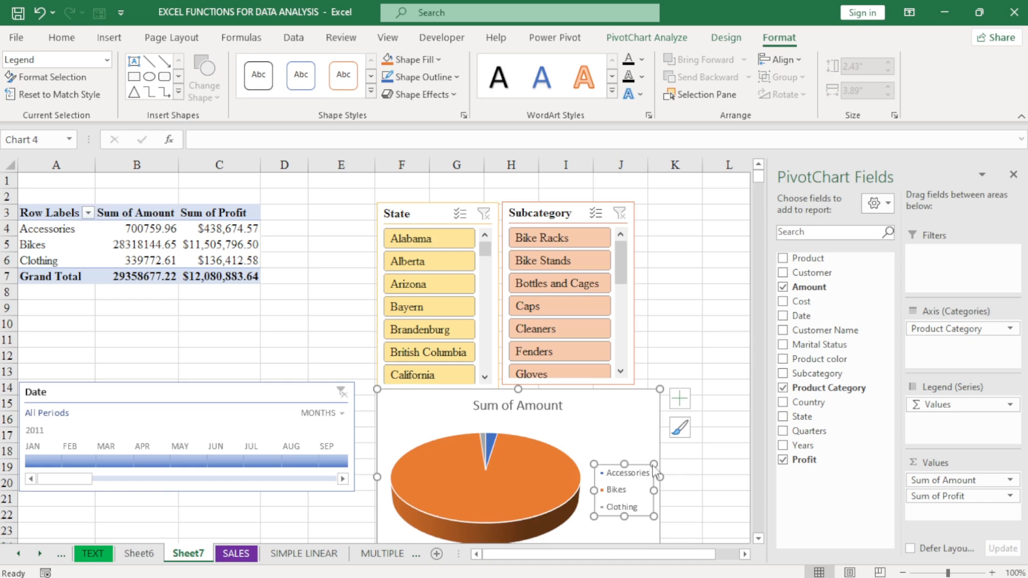
pyautogui.click(686, 429)
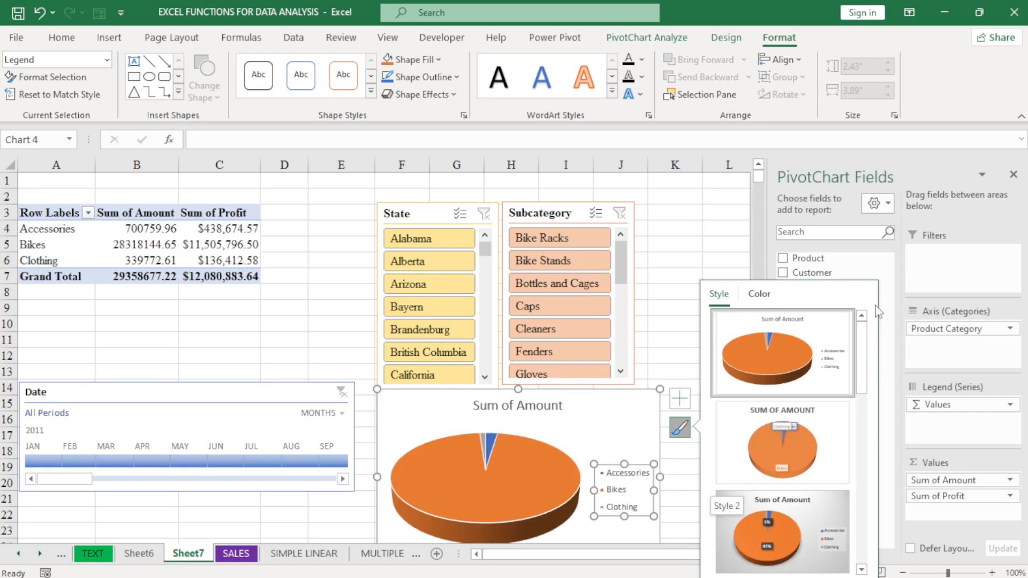
pyautogui.moveTo(866, 357); pyautogui.dragTo(865, 466)
pyautogui.click(826, 458)
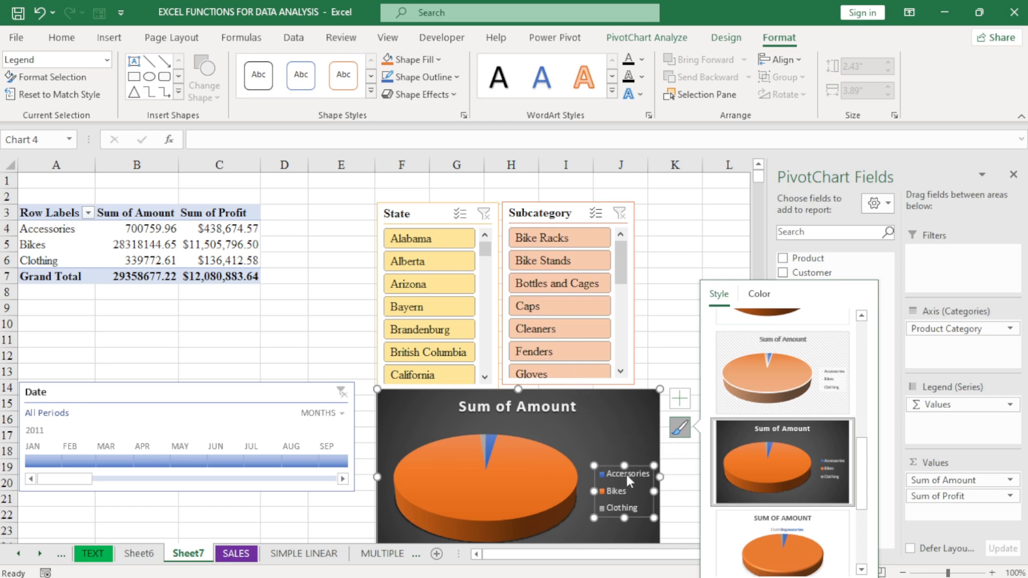
# Apply the quick layout that labels the pie slices with category names and values and omits the title and legend
pyautogui.click(625, 423)
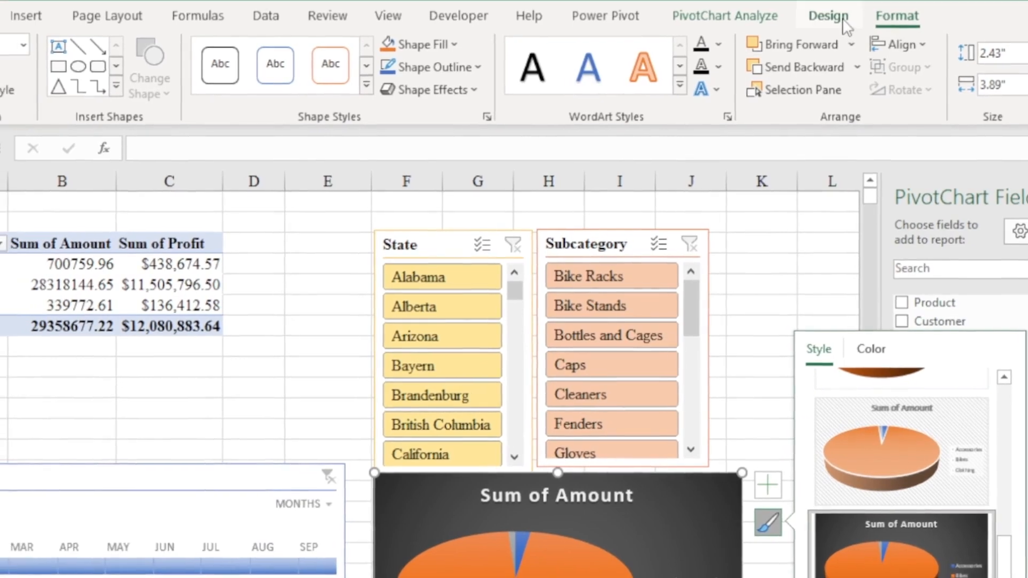
pyautogui.click(901, 23)
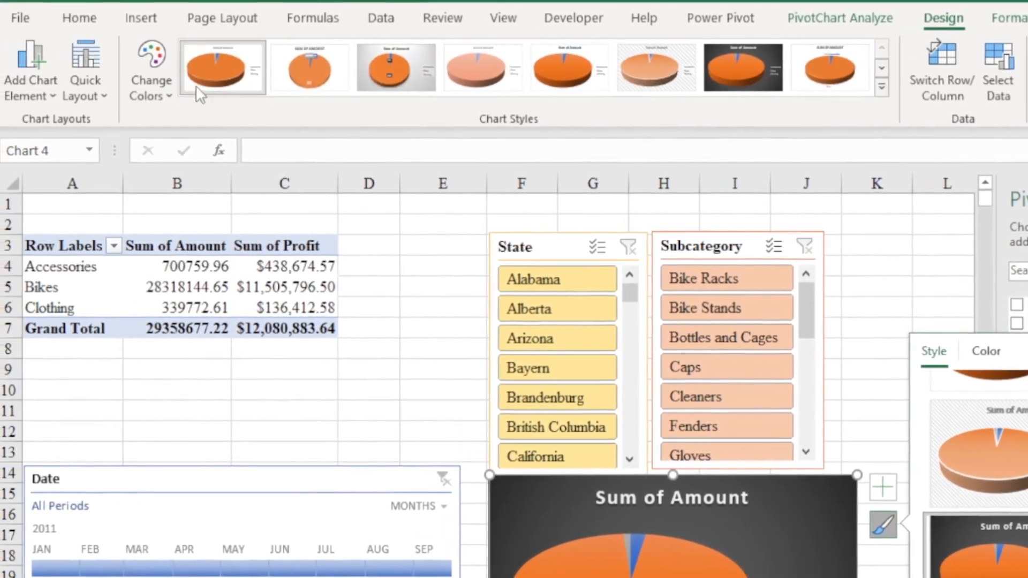
pyautogui.click(29, 97)
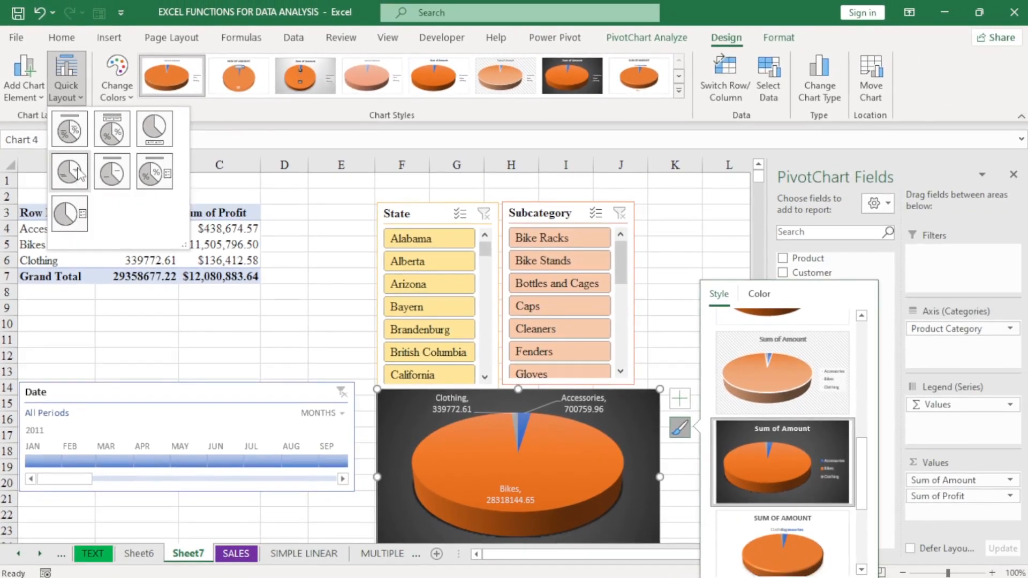
pyautogui.click(77, 173)
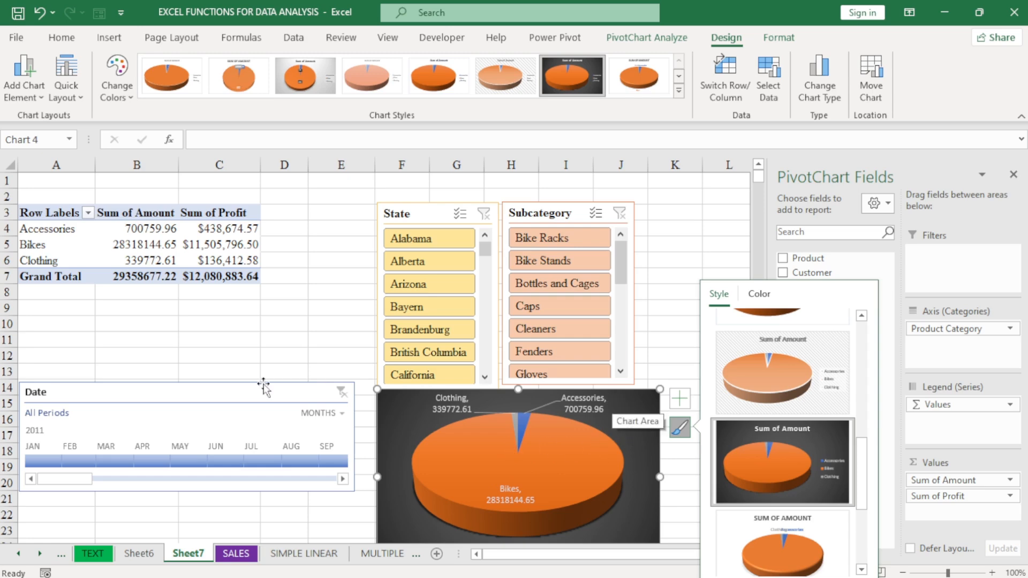
# Arrange the pie chart directly below the PivotTable with the slicers and Date timeline beside it, and hide the sheet's gridlines
pyautogui.moveTo(192, 372); pyautogui.dragTo(188, 296)
pyautogui.click(474, 398)
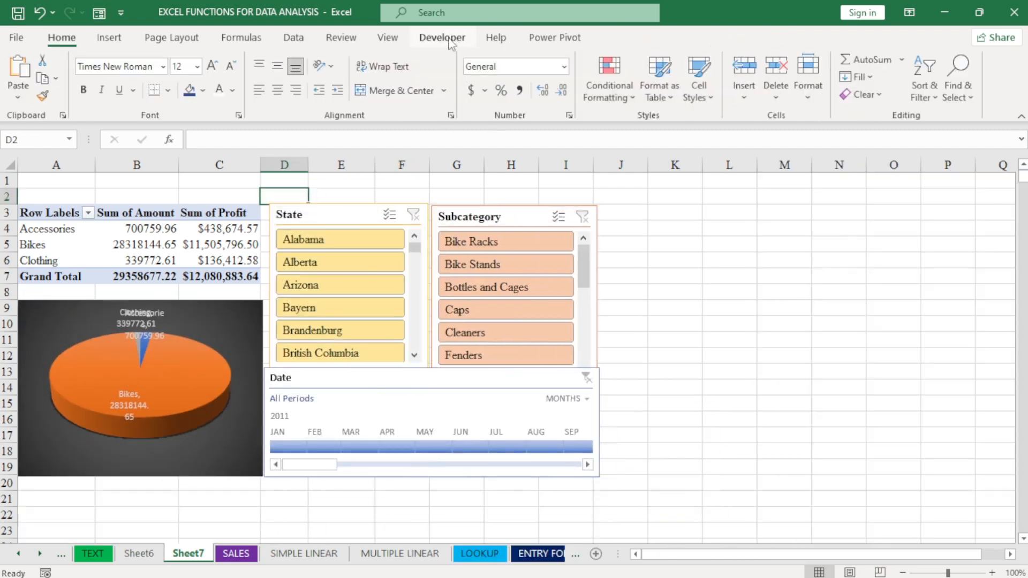
pyautogui.click(389, 36)
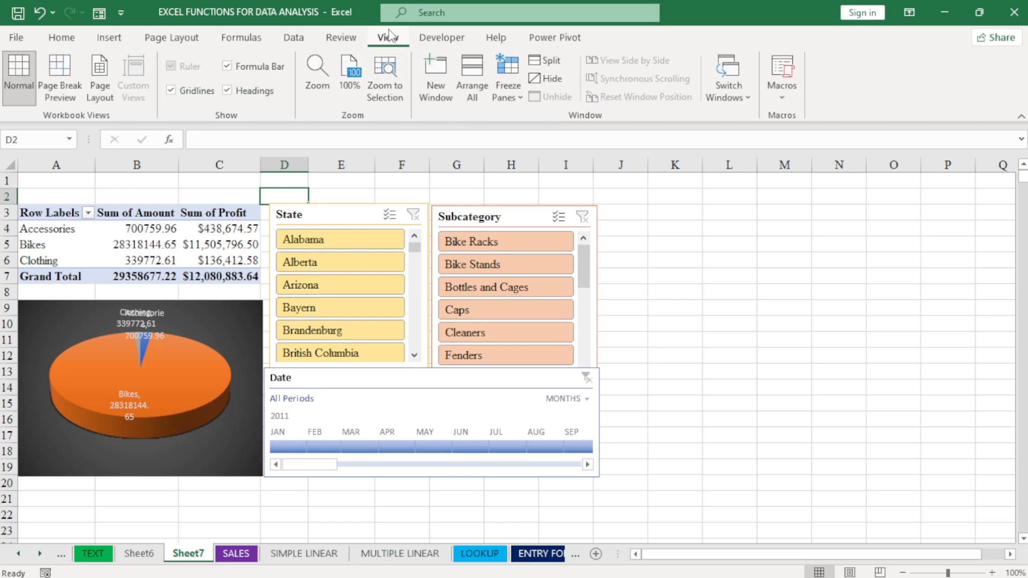
pyautogui.click(170, 90)
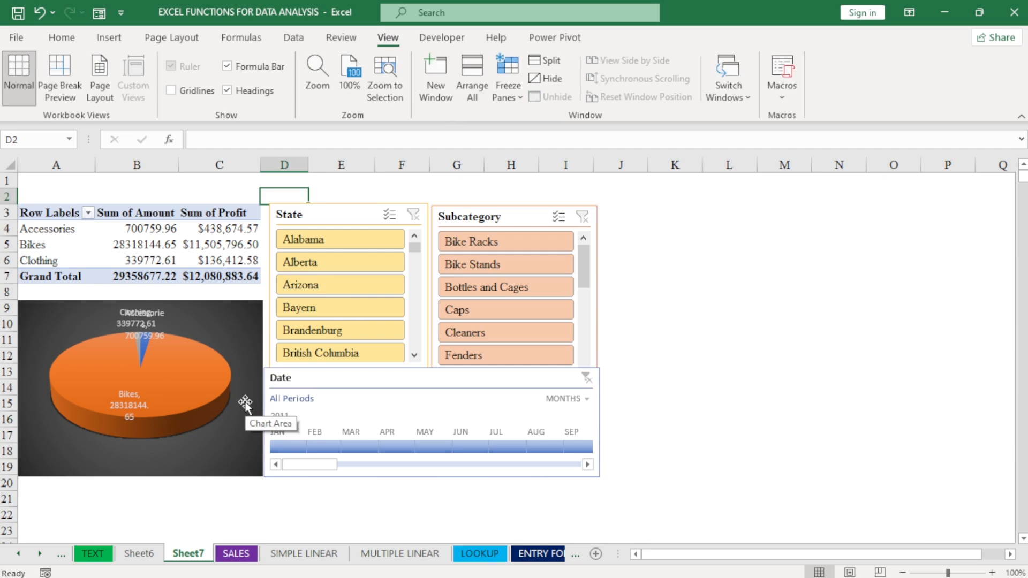
# Change the PivotChart from a 3-D pie to a Clustered Bar chart
pyautogui.click(147, 244)
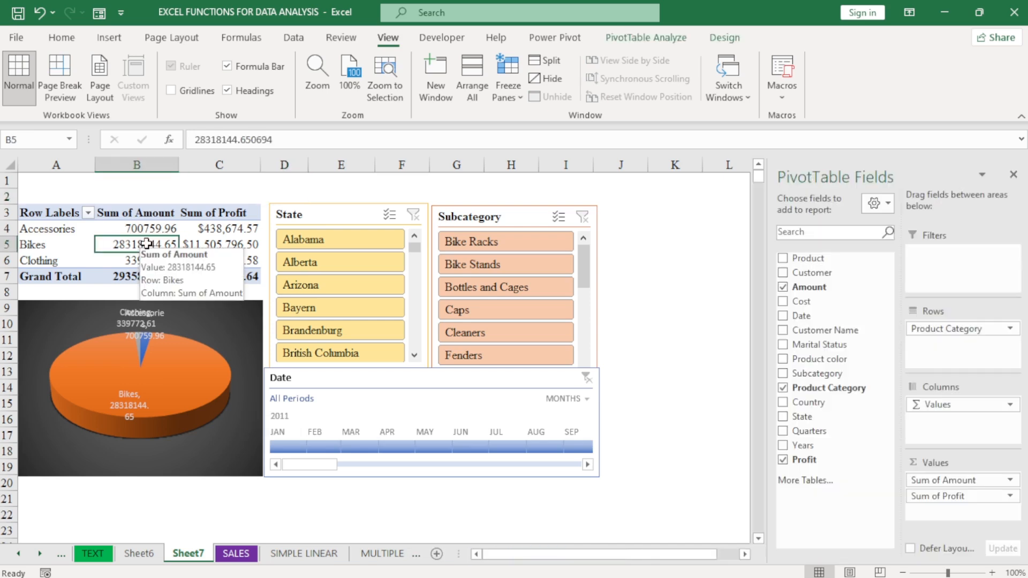
pyautogui.click(220, 330)
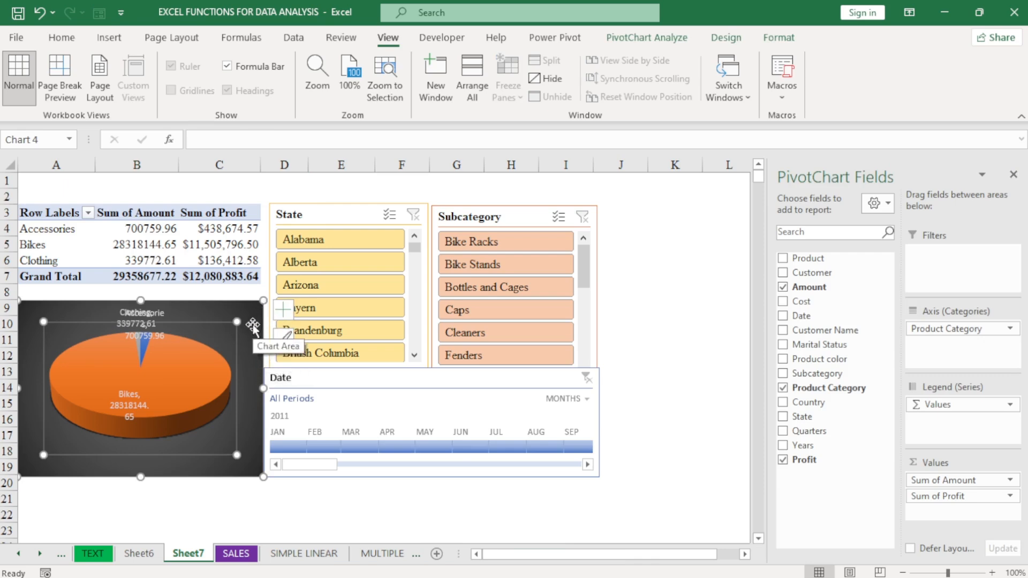
pyautogui.moveTo(207, 381)
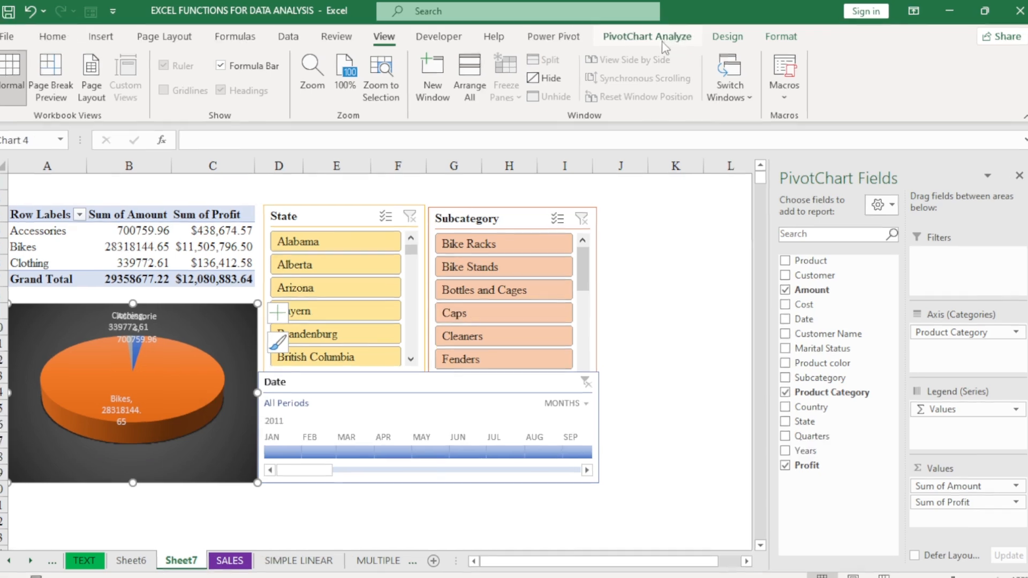
pyautogui.click(661, 39)
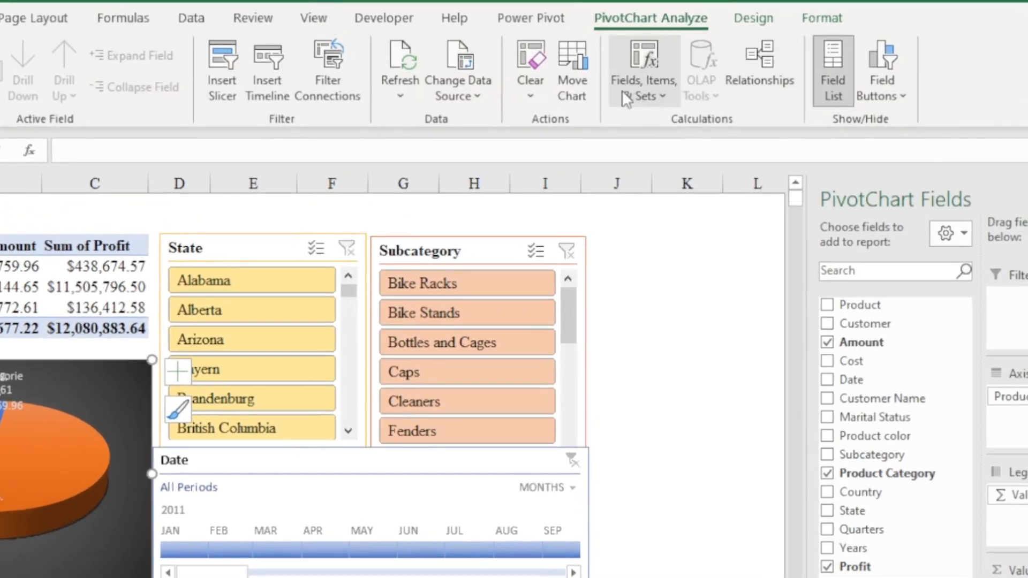
pyautogui.click(754, 20)
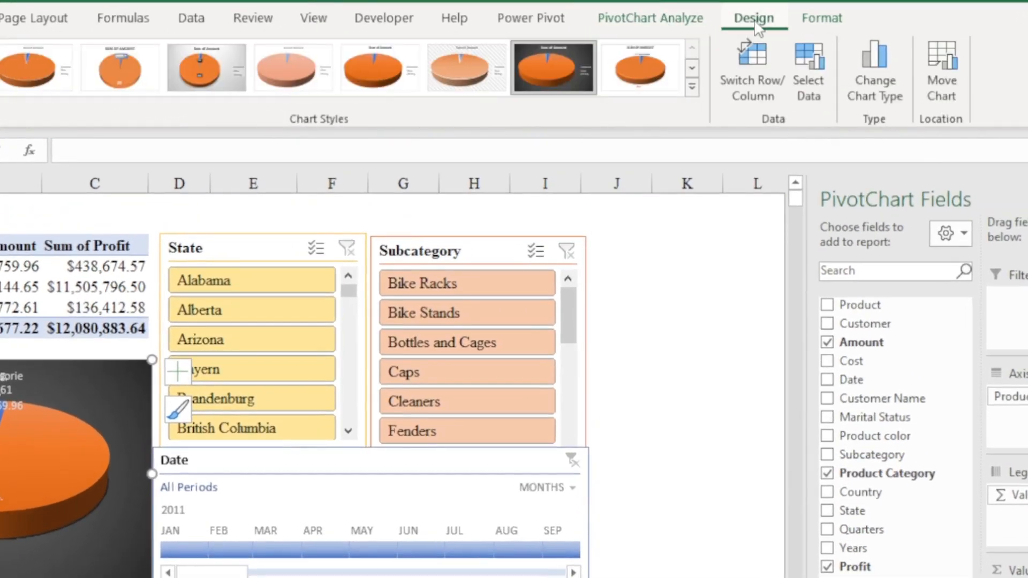
pyautogui.click(882, 91)
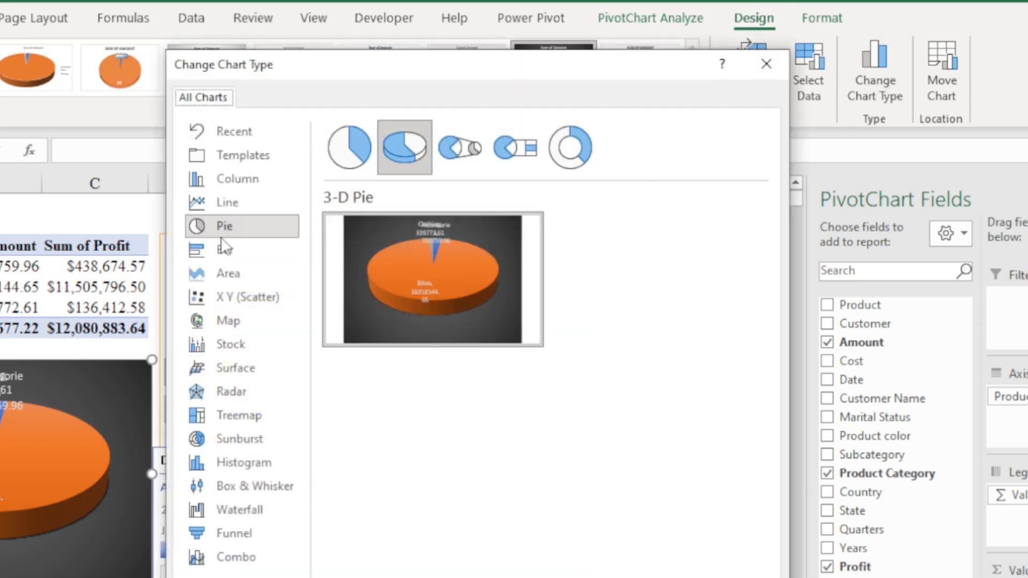
pyautogui.click(225, 252)
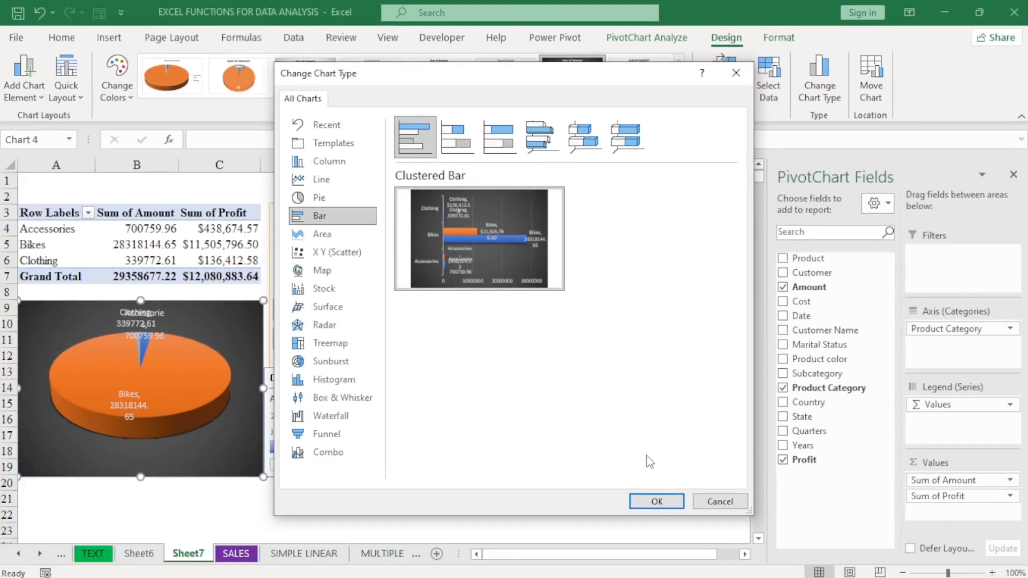
pyautogui.click(655, 503)
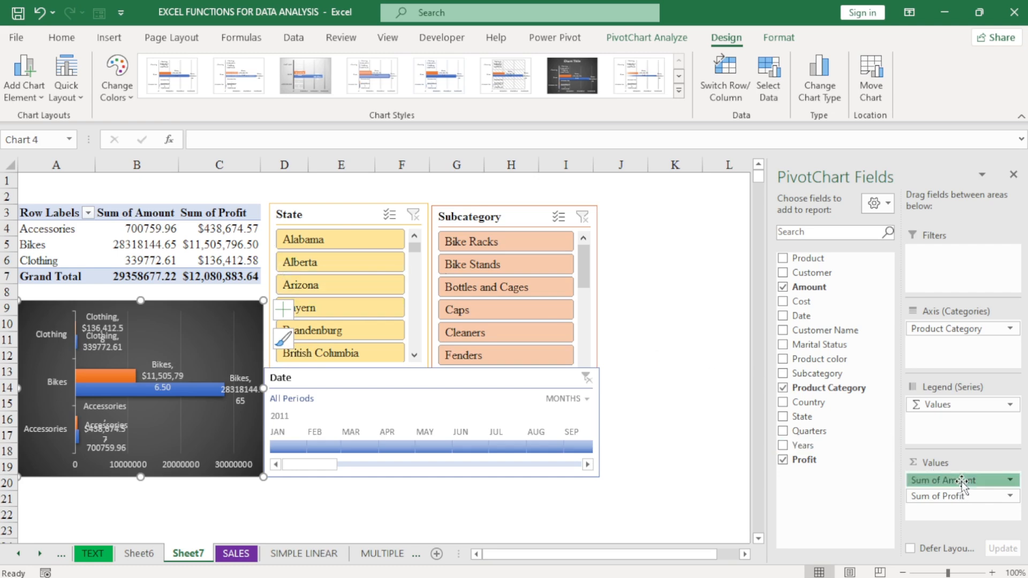
# Remove Sum of Amount from the PivotChart values and move the bar chart down to start at row 13
pyautogui.moveTo(961, 480); pyautogui.dragTo(808, 507)
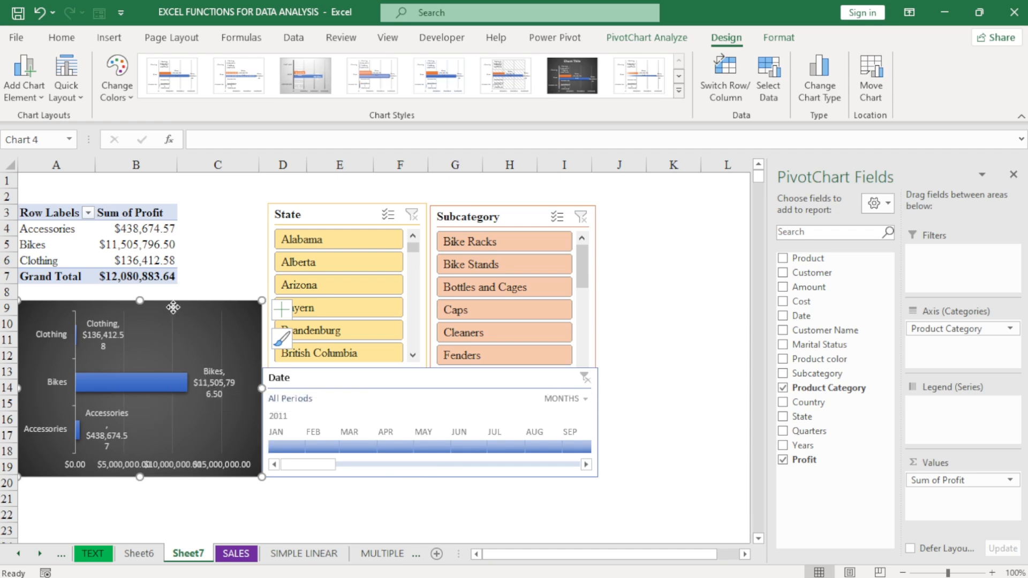
pyautogui.moveTo(173, 304); pyautogui.dragTo(168, 374)
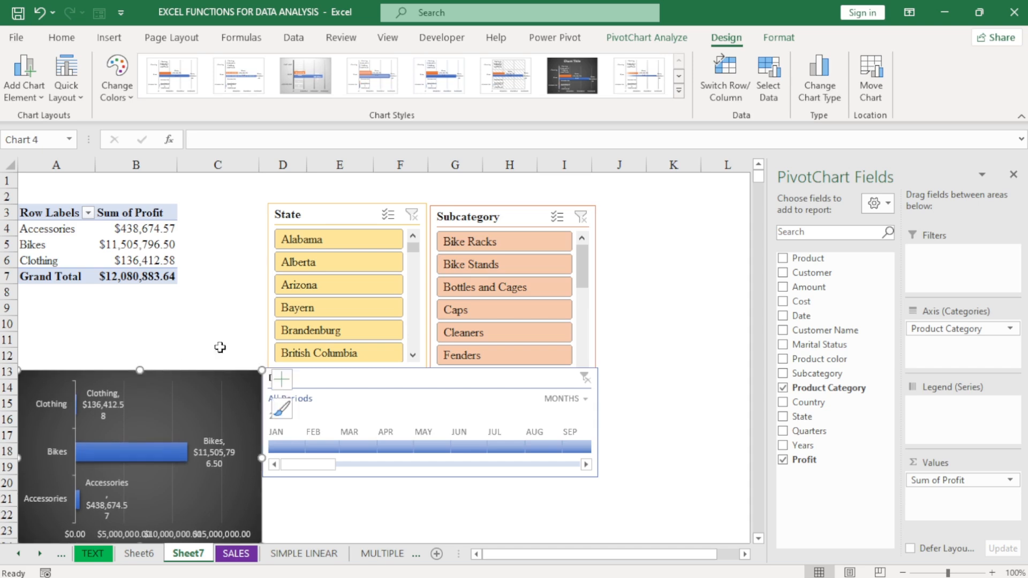
# Replace Product Category with Product color as the row field of the PivotTable
pyautogui.click(56, 236)
pyautogui.click(56, 235)
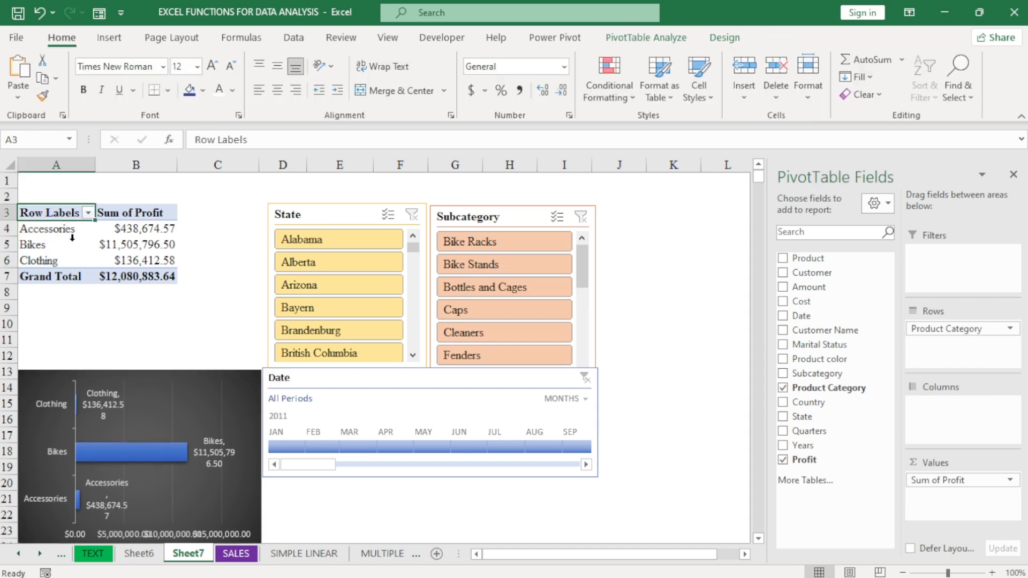
pyautogui.click(60, 237)
pyautogui.click(61, 245)
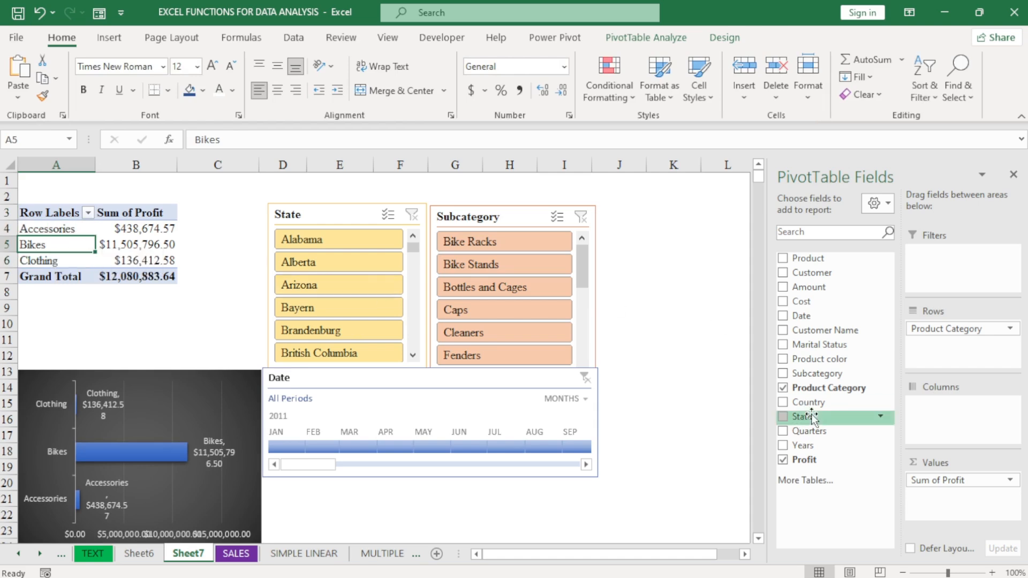
pyautogui.moveTo(827, 359); pyautogui.dragTo(838, 335)
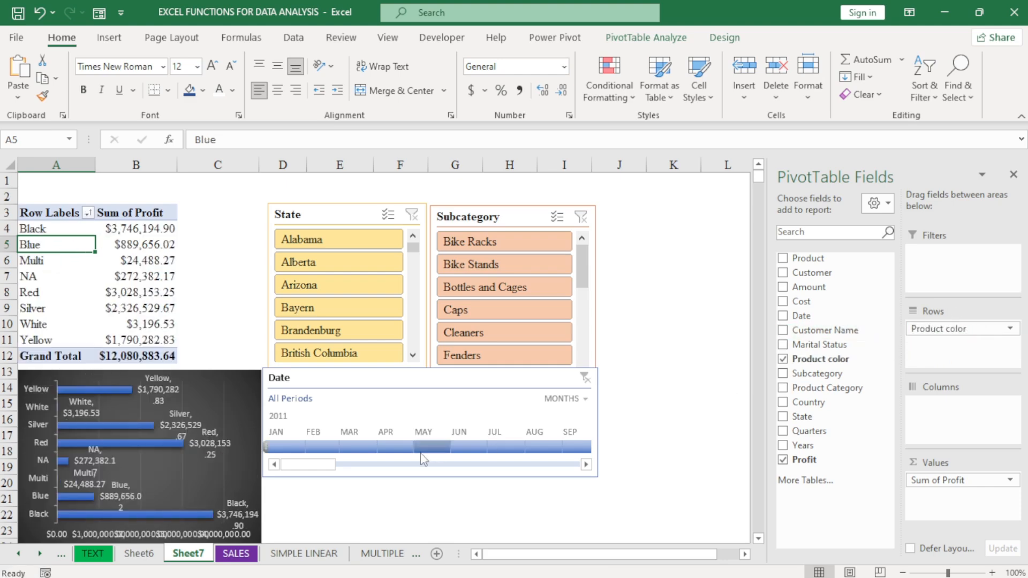
# Apply the quick layout with data labels and a bottom legend but no title or gridlines to the bar chart
pyautogui.click(150, 373)
pyautogui.click(149, 375)
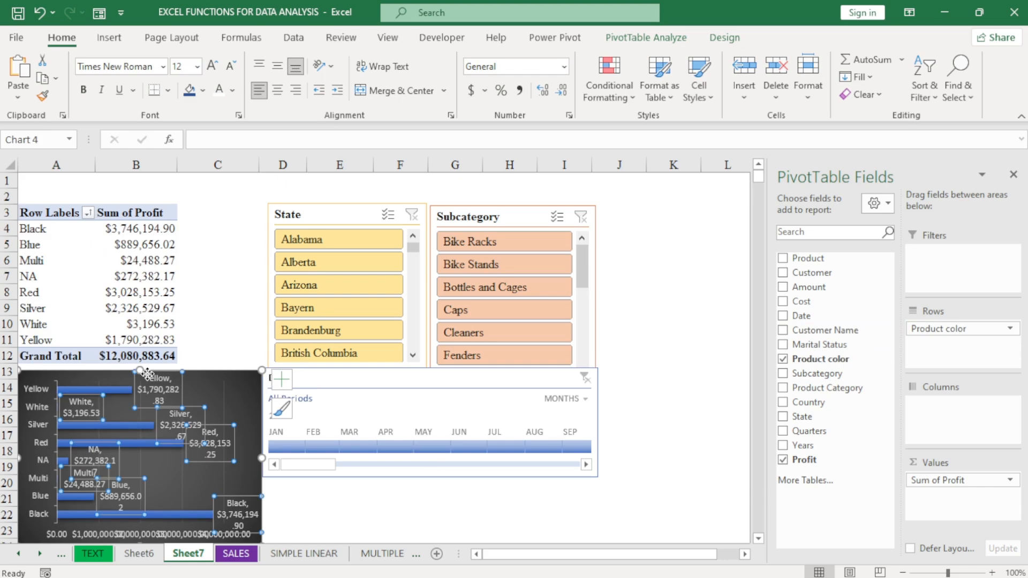
pyautogui.doubleClick(116, 373)
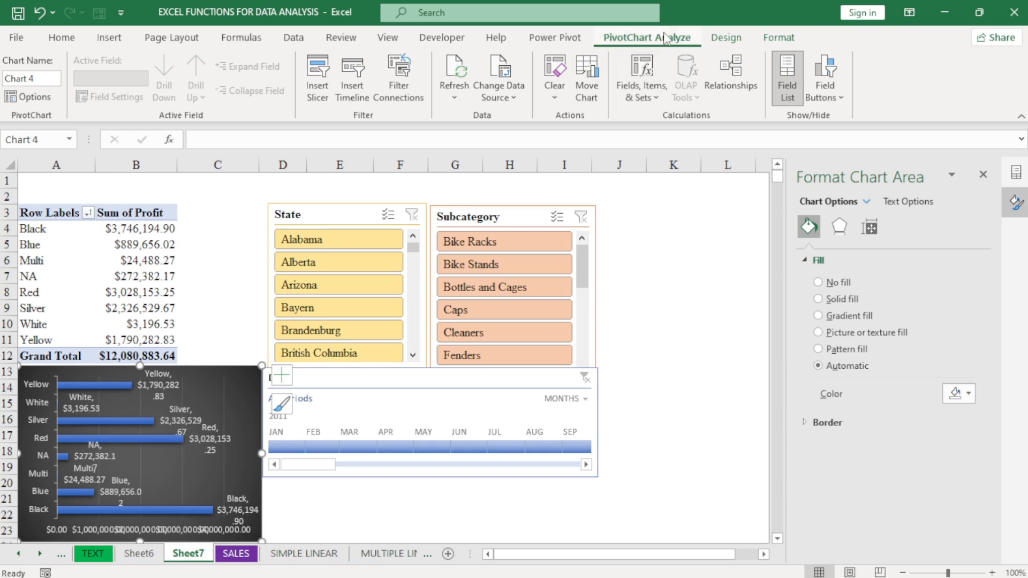
pyautogui.click(736, 39)
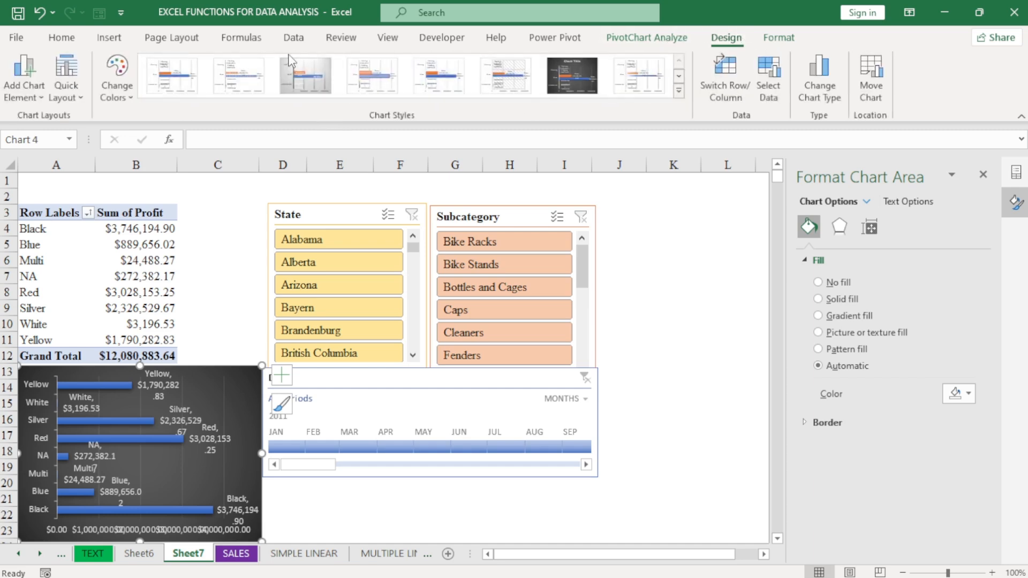
pyautogui.click(73, 92)
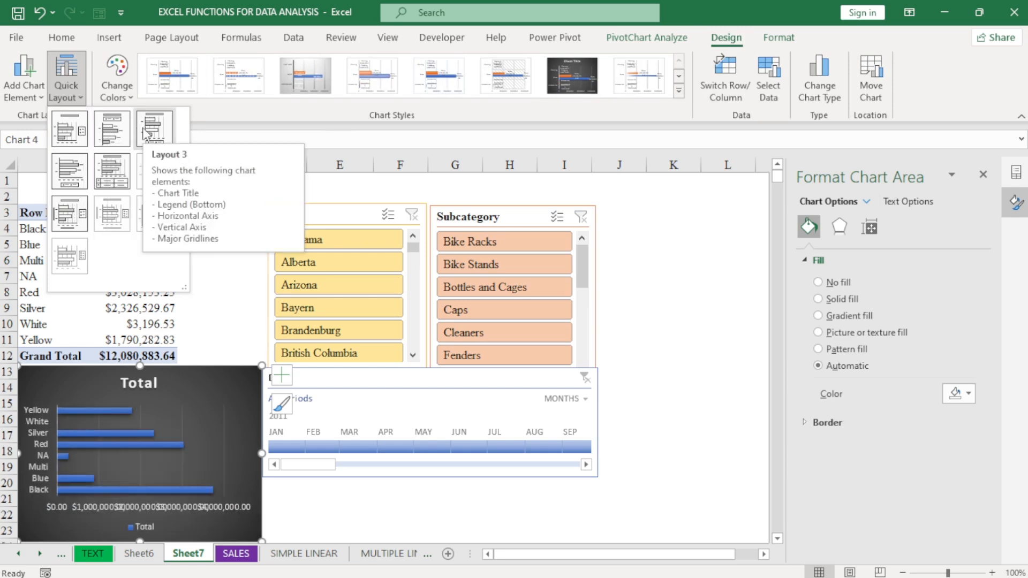
pyautogui.click(67, 171)
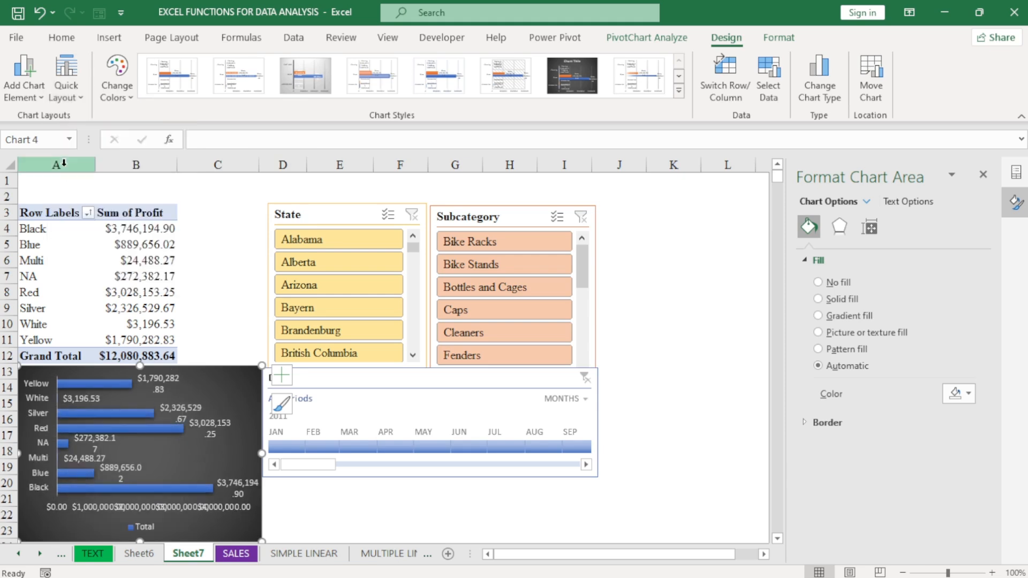
# Delete the horizontal value axis and the Total legend from the bar chart
pyautogui.click(72, 501)
pyautogui.press('Delete')
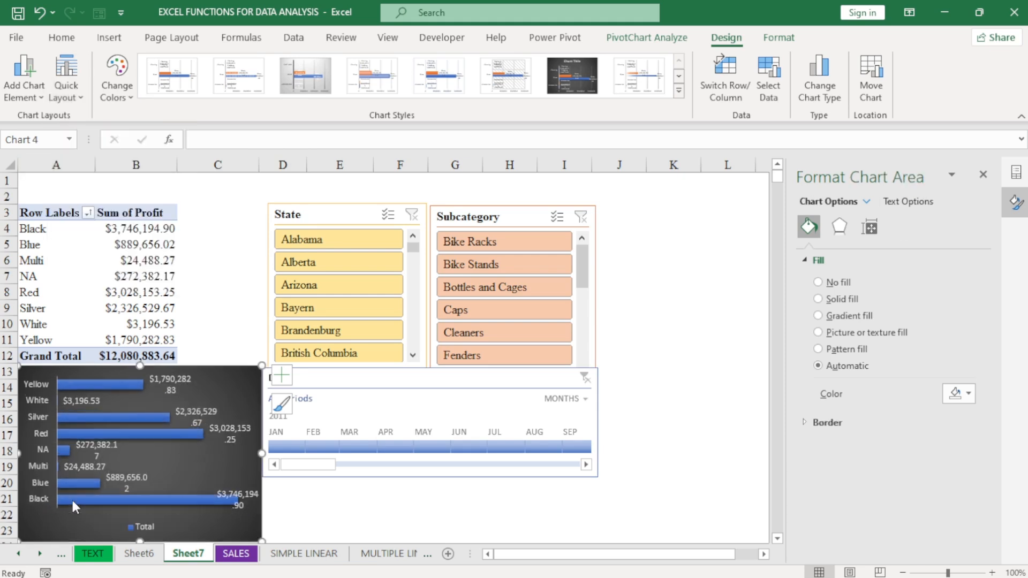
pyautogui.click(111, 467)
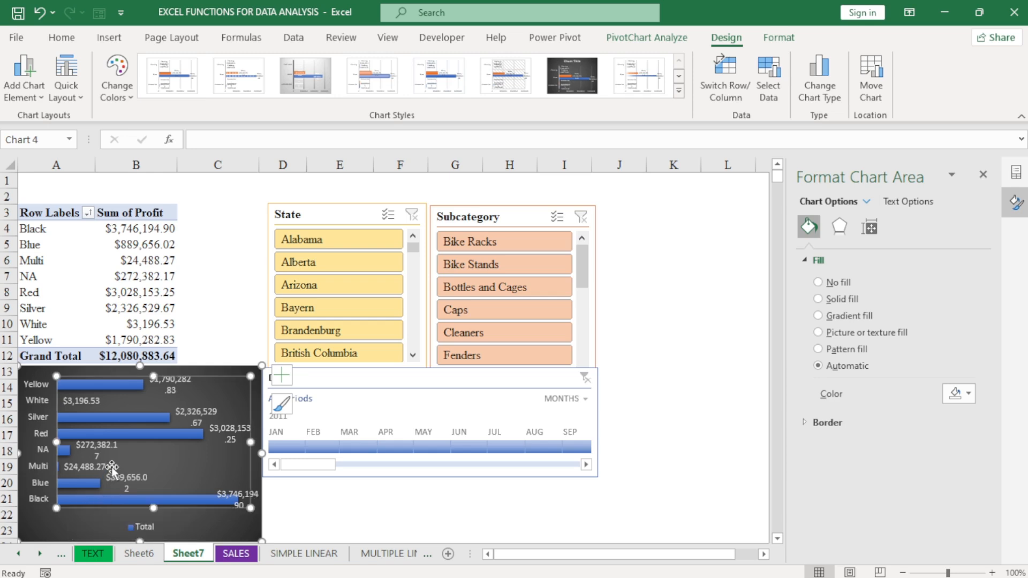
pyautogui.click(148, 529)
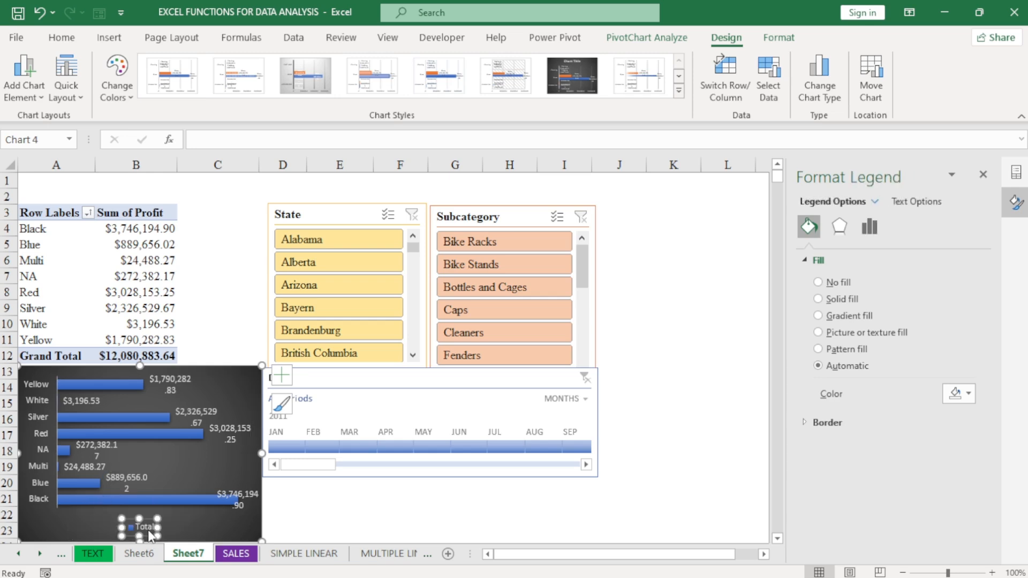
pyautogui.press('Delete')
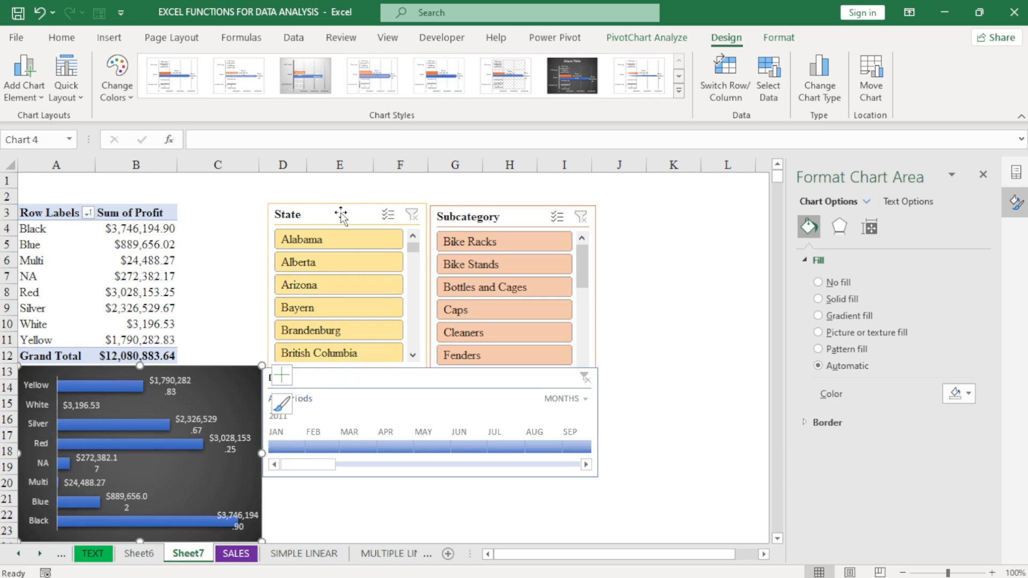
# Move the State slicer right beside the PivotTable and place the Subcategory slicer directly next to it
pyautogui.moveTo(340, 214); pyautogui.dragTo(250, 215)
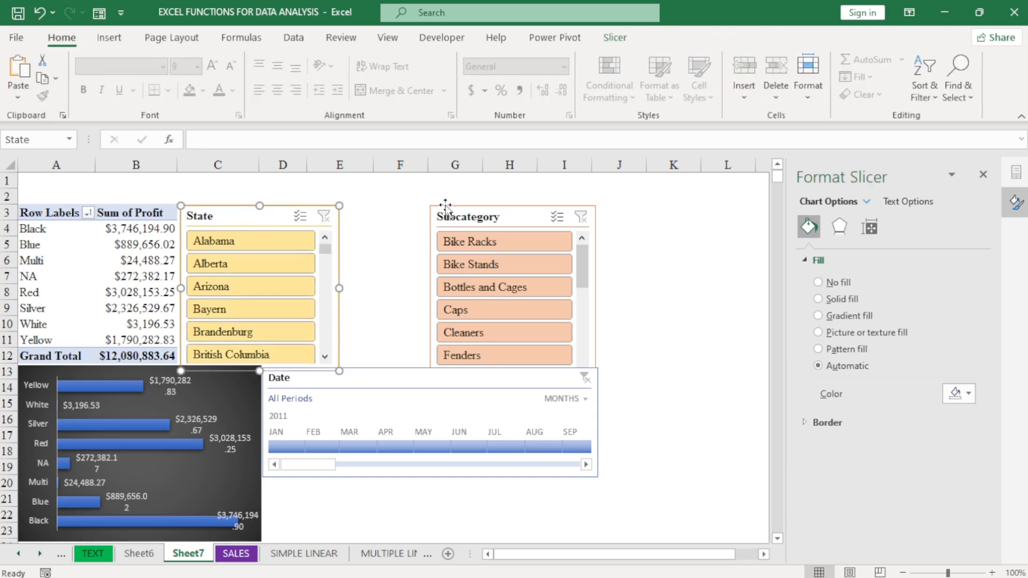
pyautogui.moveTo(511, 214); pyautogui.dragTo(420, 209)
# Try gradient, solid and pattern fills on the bar chart's chart area
pyautogui.click(242, 374)
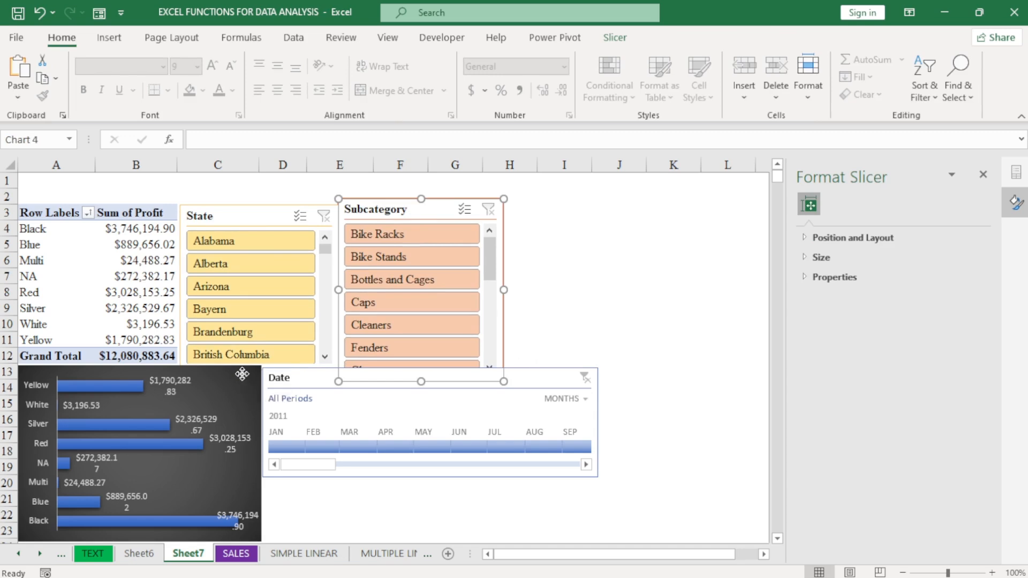
pyautogui.rightClick(242, 373)
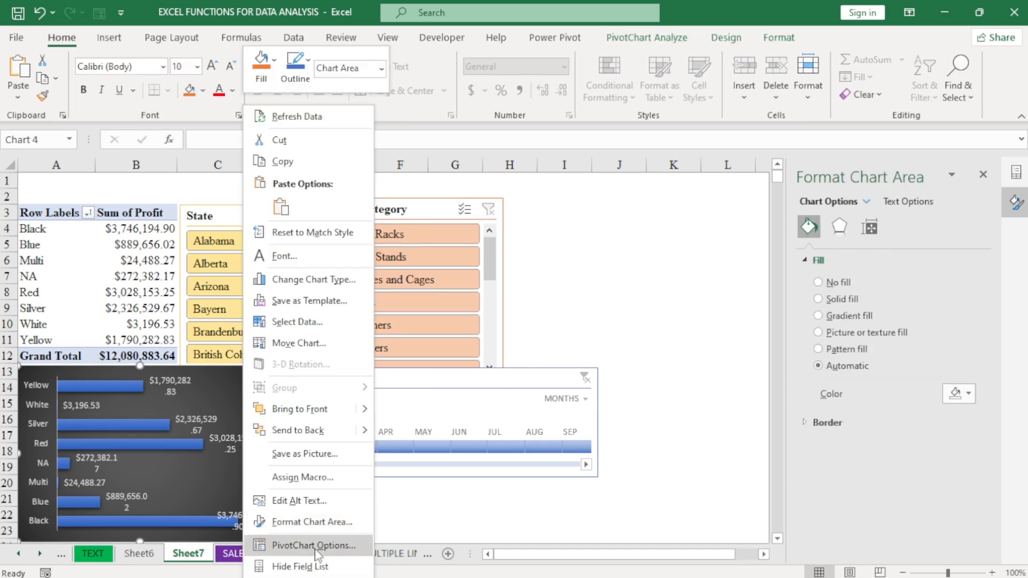
pyautogui.click(313, 523)
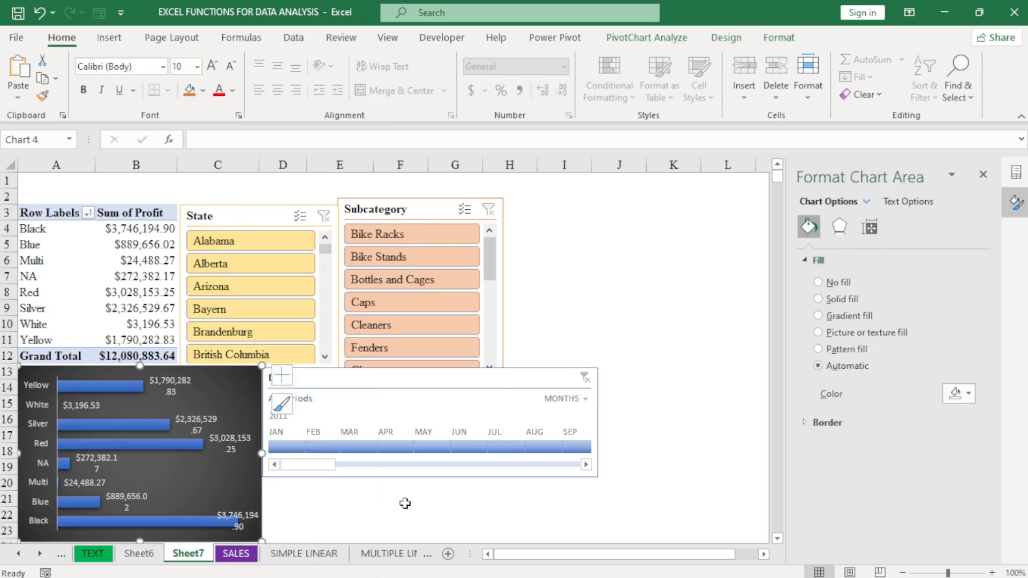
pyautogui.click(817, 315)
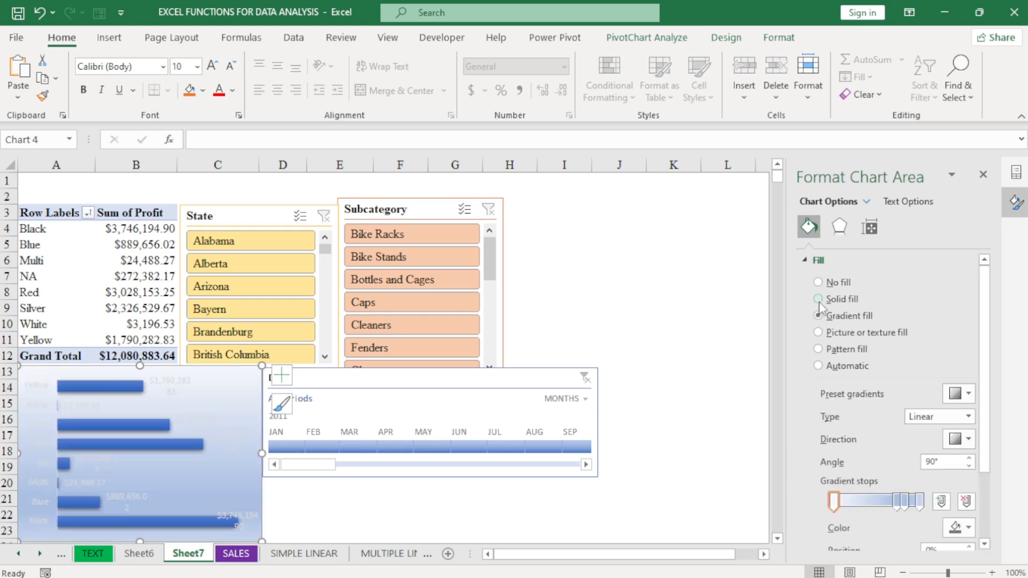
pyautogui.click(818, 299)
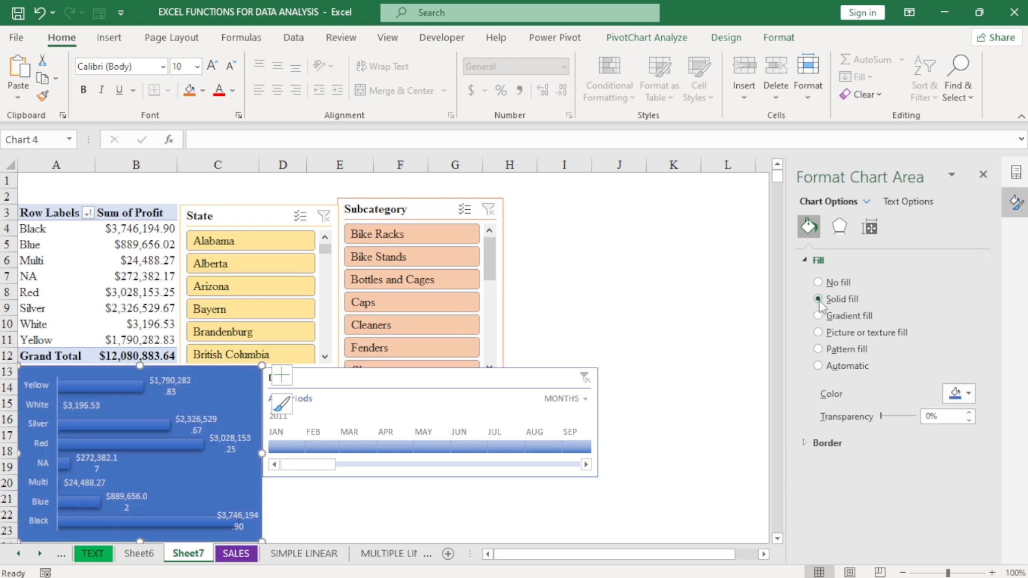
pyautogui.click(818, 349)
# Fill the bar chart's chart area with the light beige speckled paper texture
pyautogui.click(818, 333)
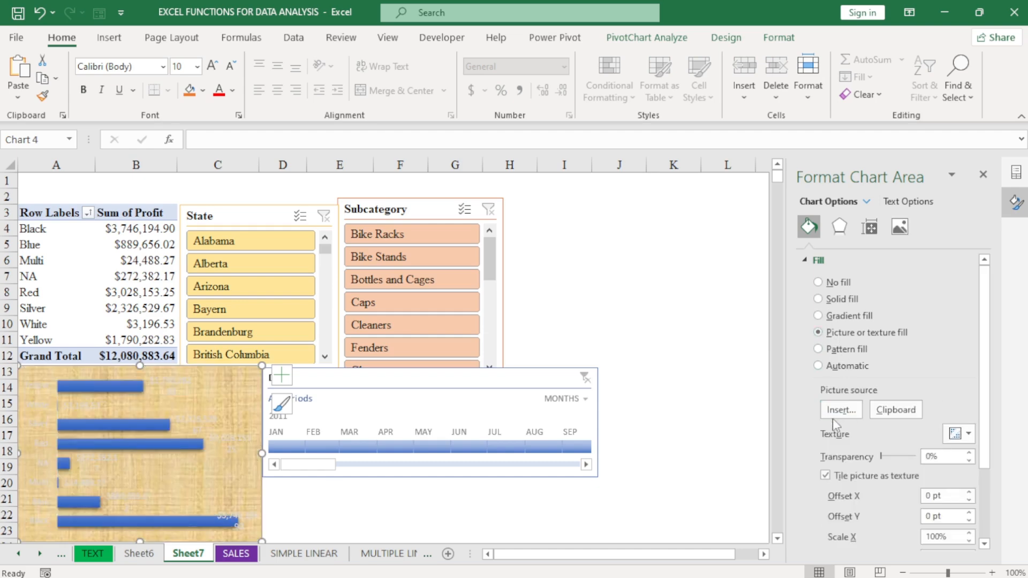
pyautogui.click(893, 411)
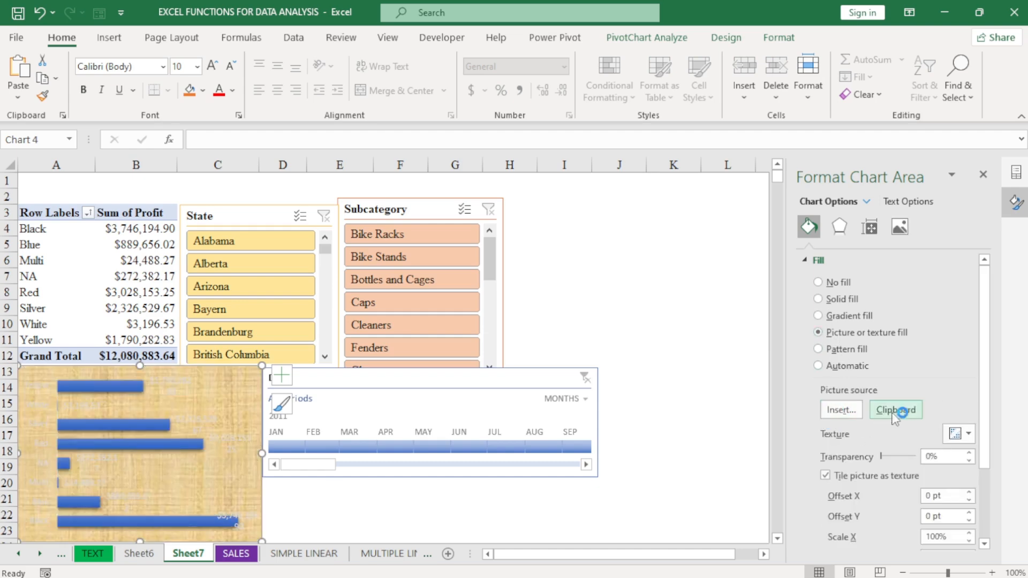
pyautogui.click(969, 435)
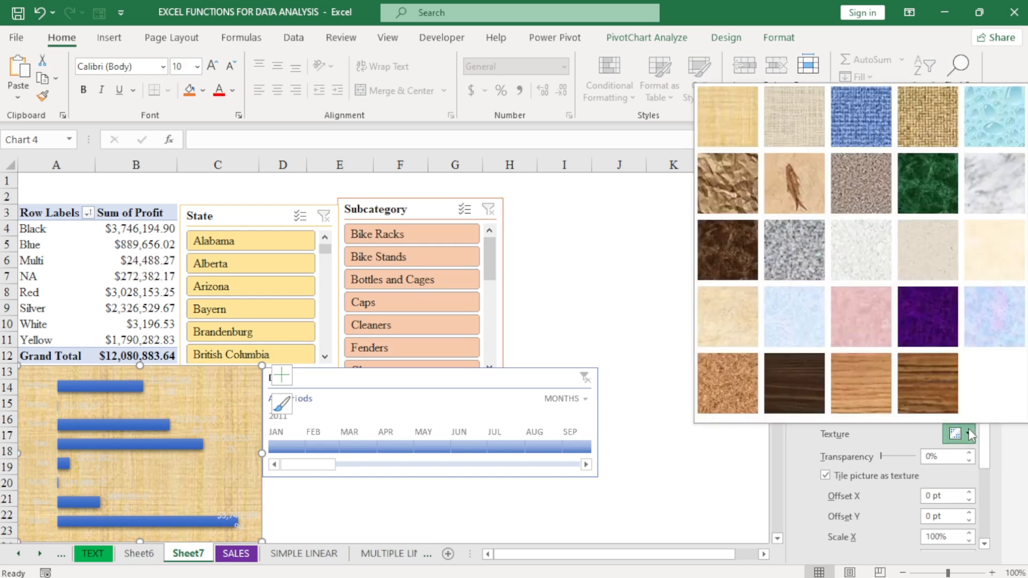
pyautogui.click(928, 274)
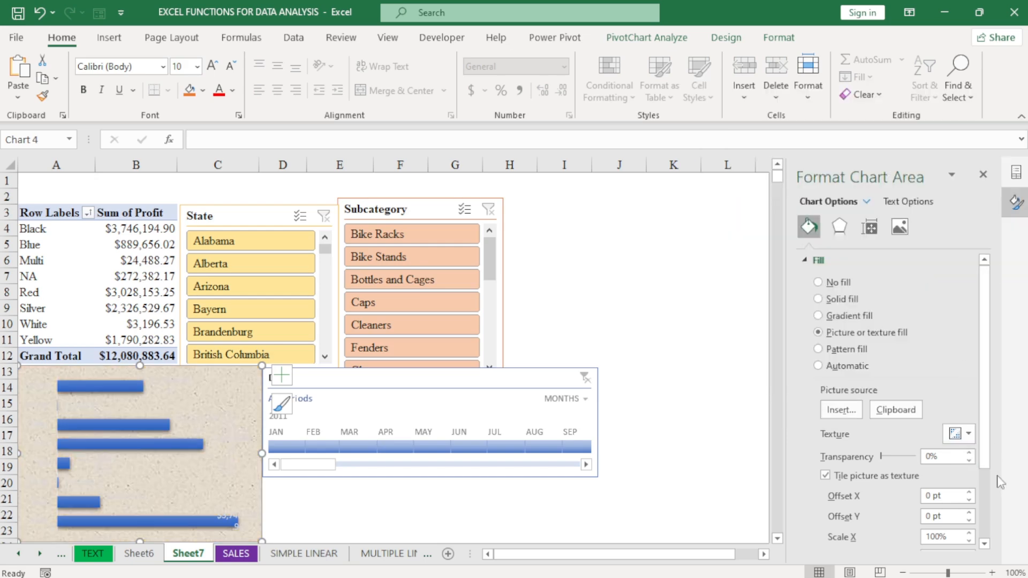
# Try the off-white speckled paper texture and the light blue tissue paper texture on the bar chart's chart area
pyautogui.click(969, 435)
pyautogui.click(864, 257)
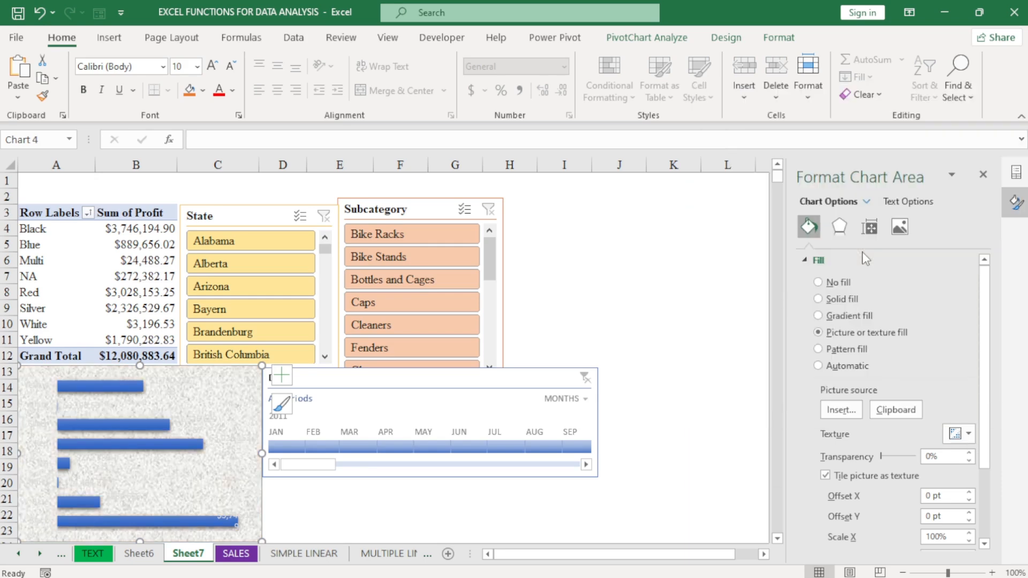
pyautogui.click(968, 434)
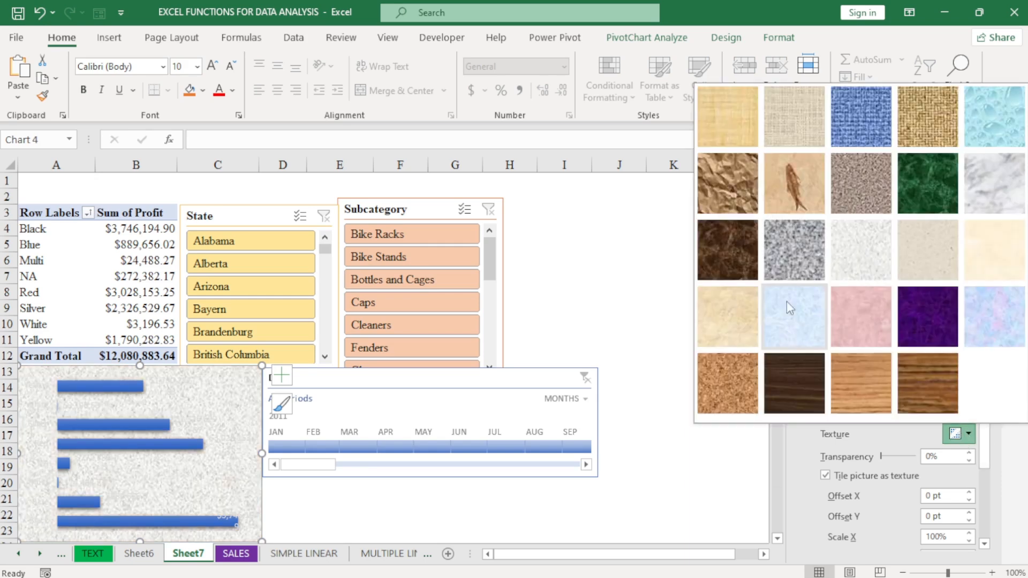
pyautogui.click(786, 320)
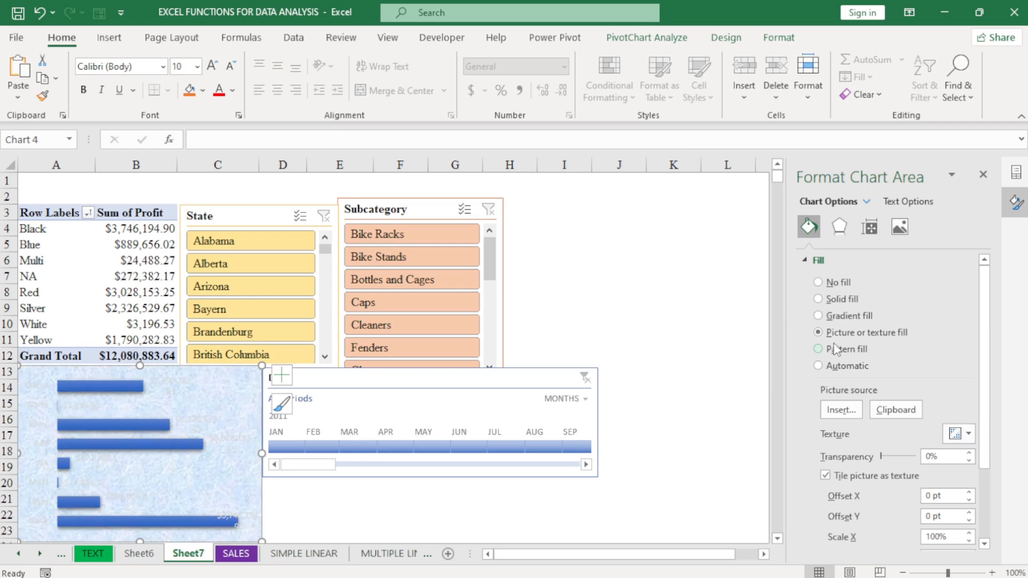
# Reset the bar chart's chart area fill to Automatic after trying the solid fill and no fill options
pyautogui.click(818, 298)
pyautogui.click(818, 284)
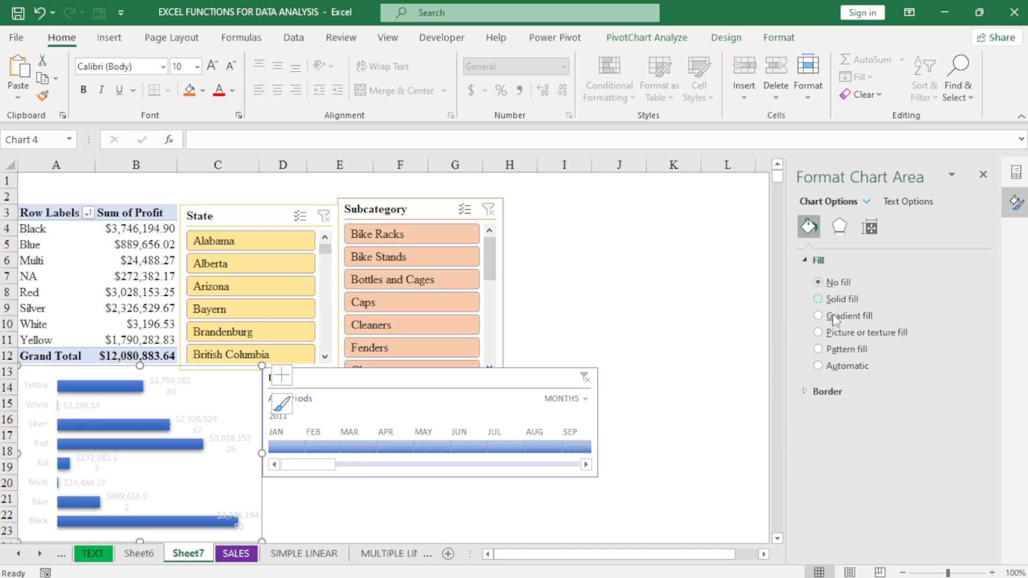
pyautogui.click(818, 366)
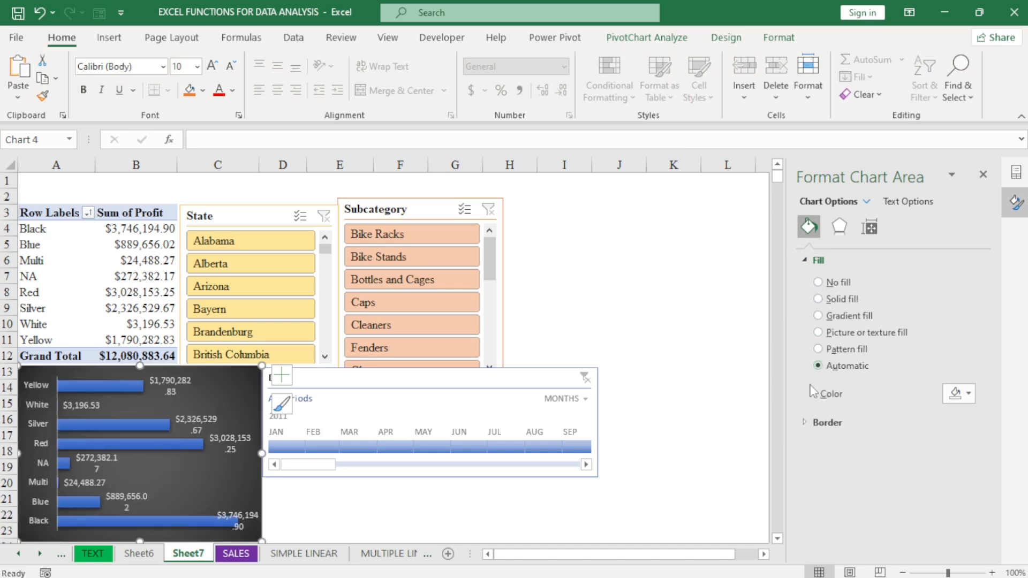
# Extend the Date timeline downward to match the bar chart's height and align its upper edge with the chart
pyautogui.click(477, 382)
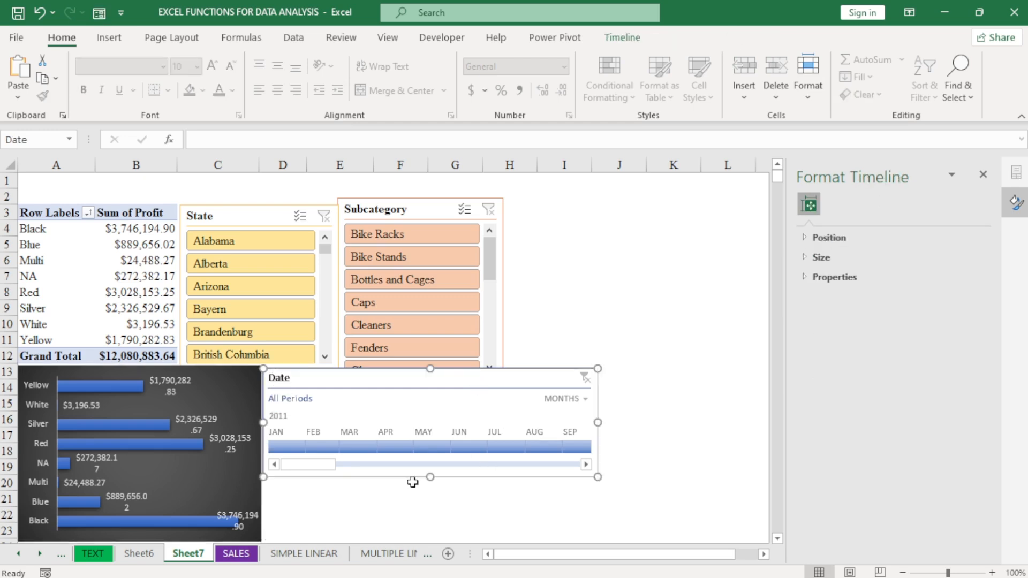
pyautogui.moveTo(431, 477)
pyautogui.mouseDown()
pyautogui.moveTo(430, 534)
pyautogui.moveTo(439, 533)
pyautogui.moveTo(432, 495)
pyautogui.mouseUp()
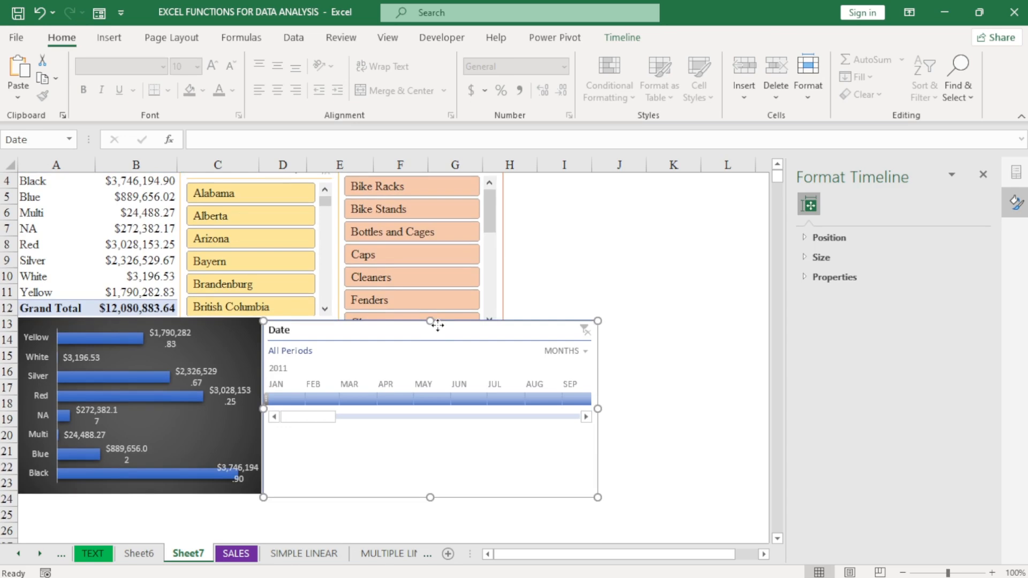
pyautogui.moveTo(437, 326); pyautogui.dragTo(437, 325)
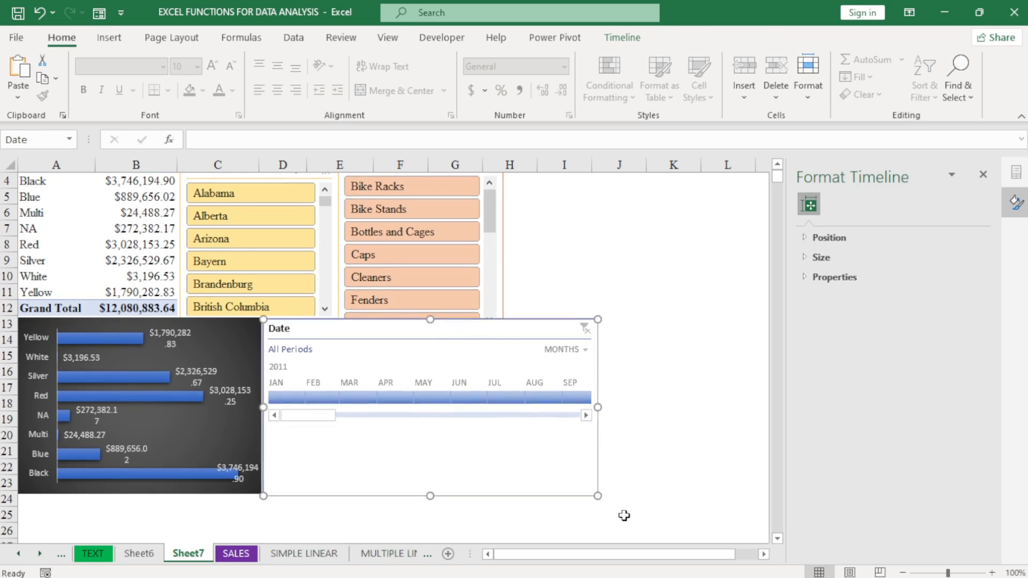
pyautogui.click(777, 538)
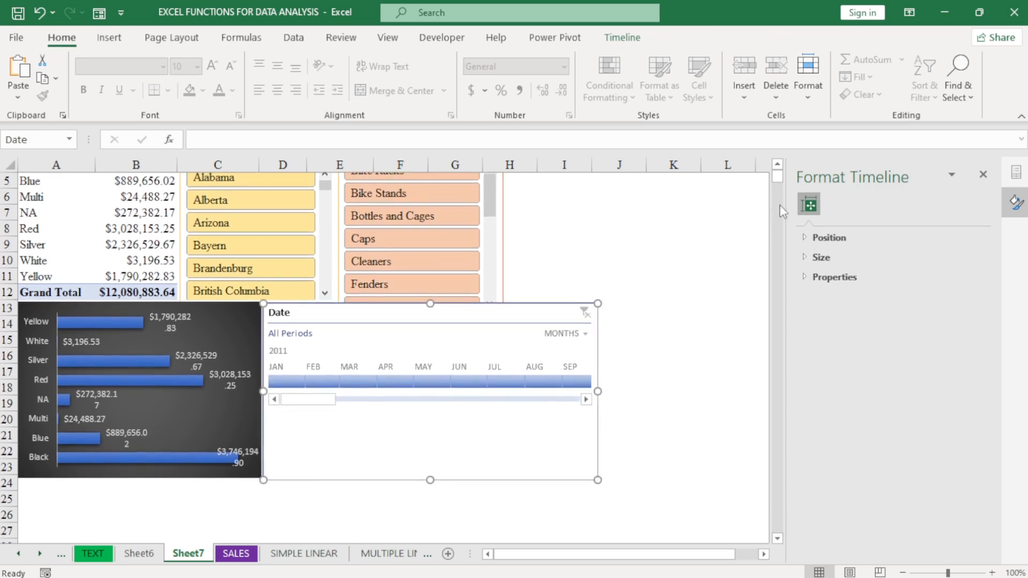
pyautogui.click(778, 166)
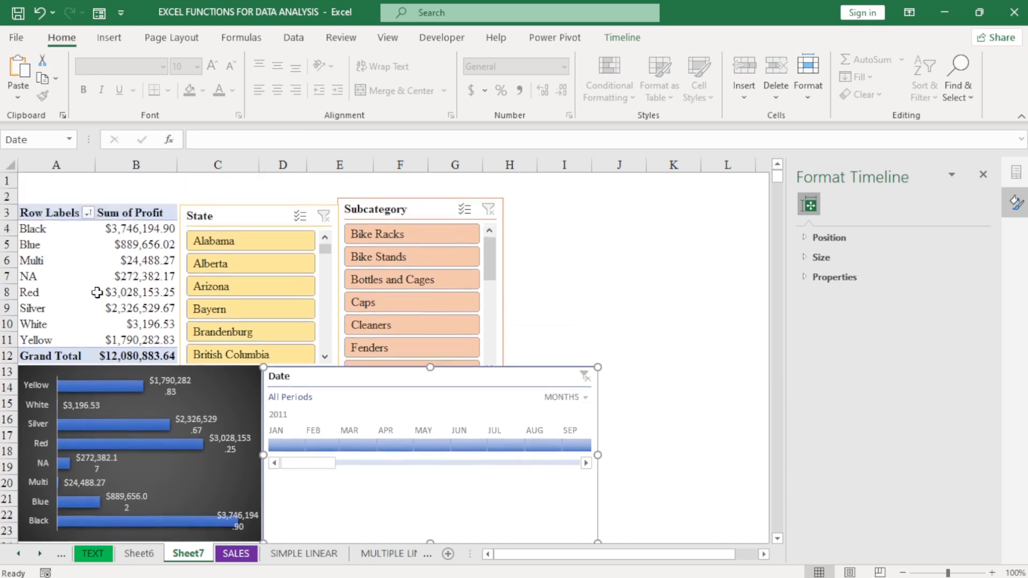
pyautogui.click(103, 287)
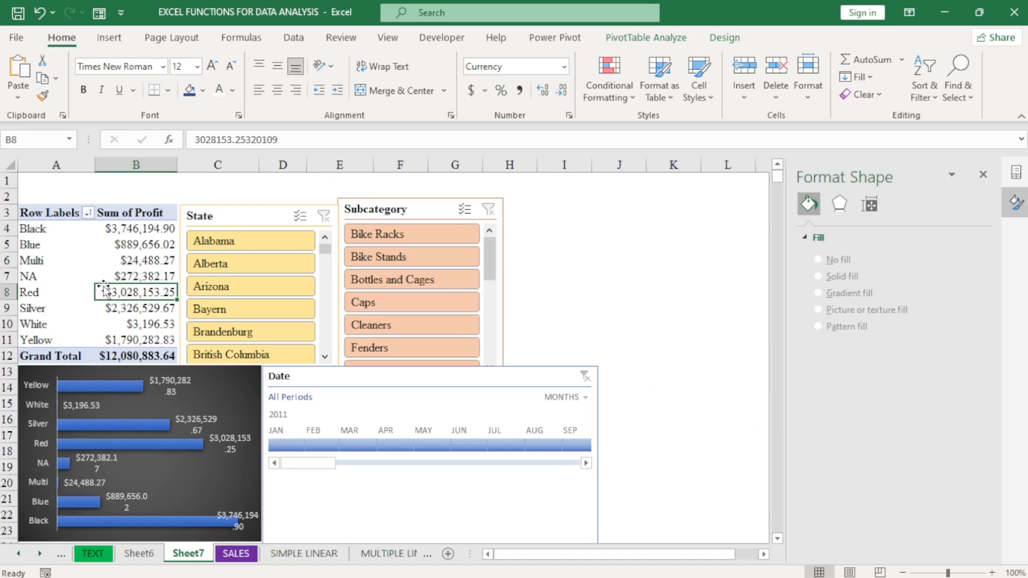
pyautogui.click(110, 263)
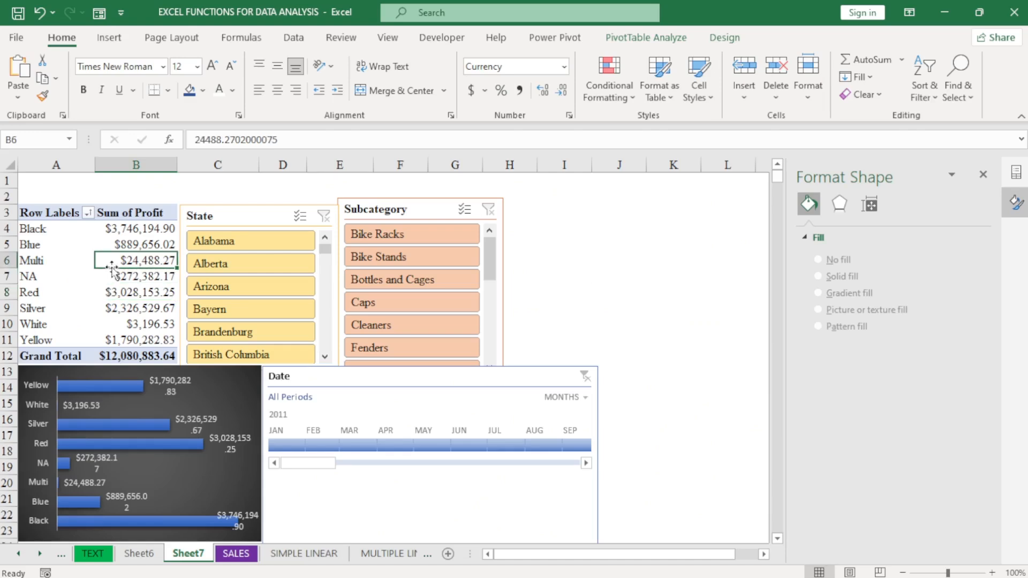